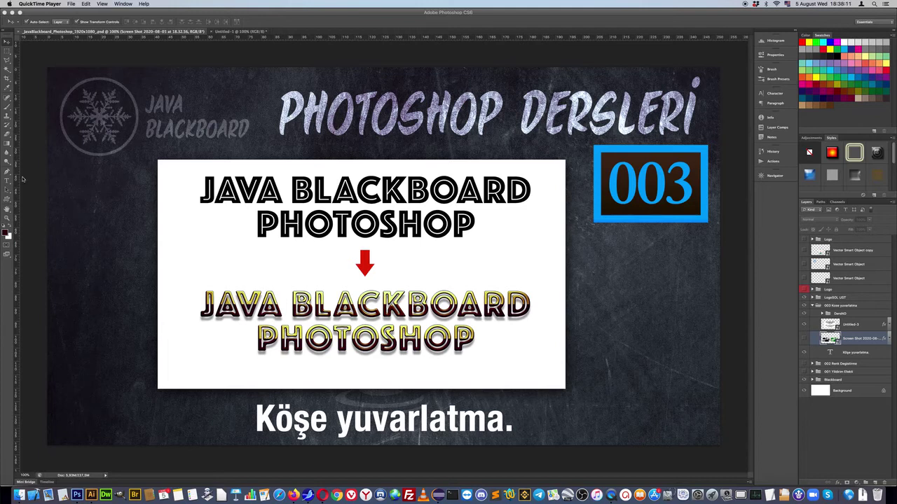
# Adjust the selection in the title card's caption text and commit the edit
pyautogui.click(8, 181)
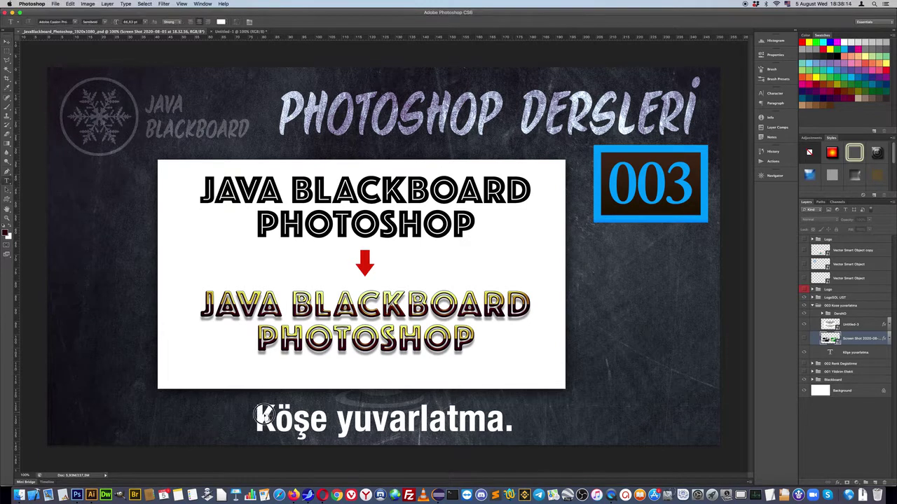
pyautogui.moveTo(256, 419); pyautogui.dragTo(514, 417)
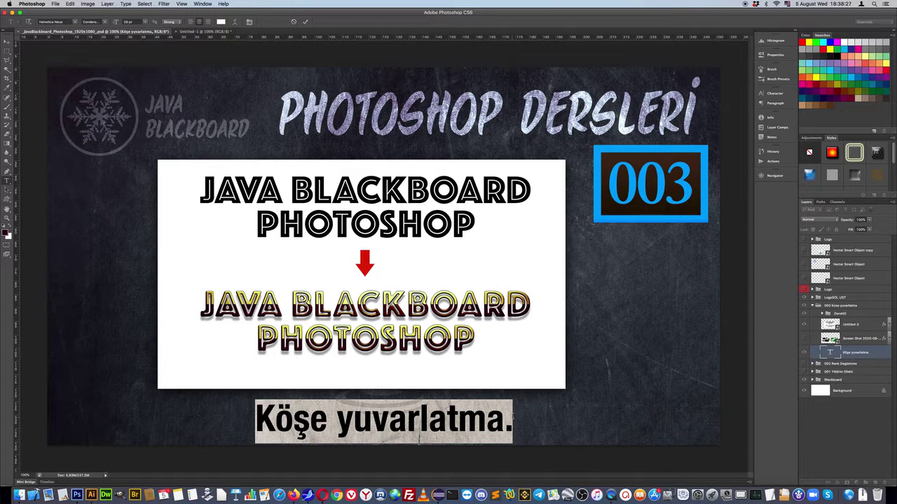
pyautogui.click(337, 420)
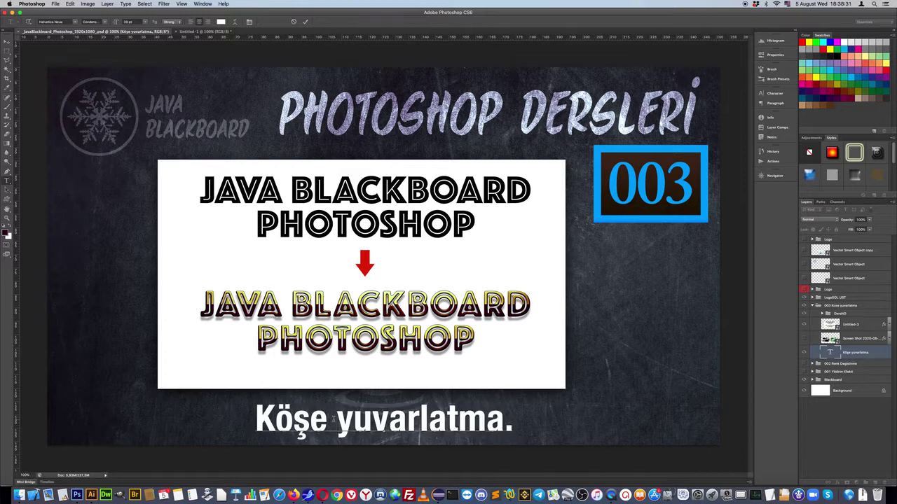
pyautogui.click(9, 52)
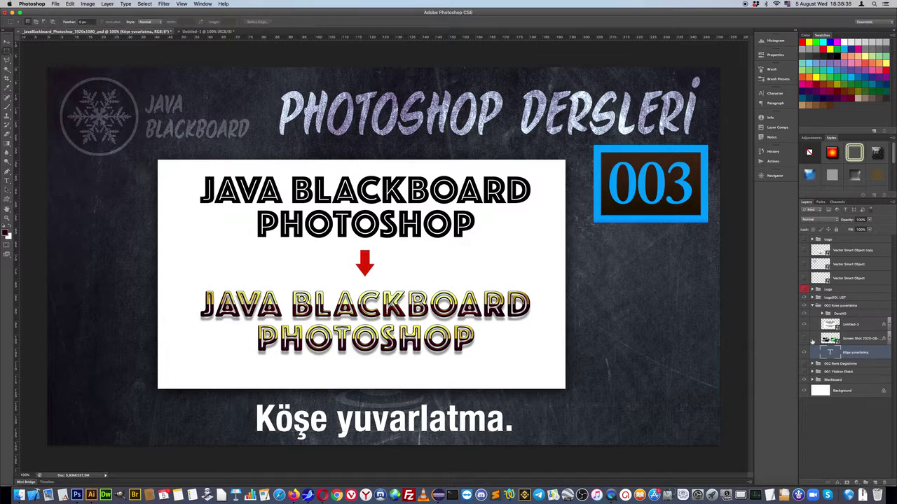
# Toggle the headline and rounded-shapes example images, ending with the headlines shown
pyautogui.click(803, 325)
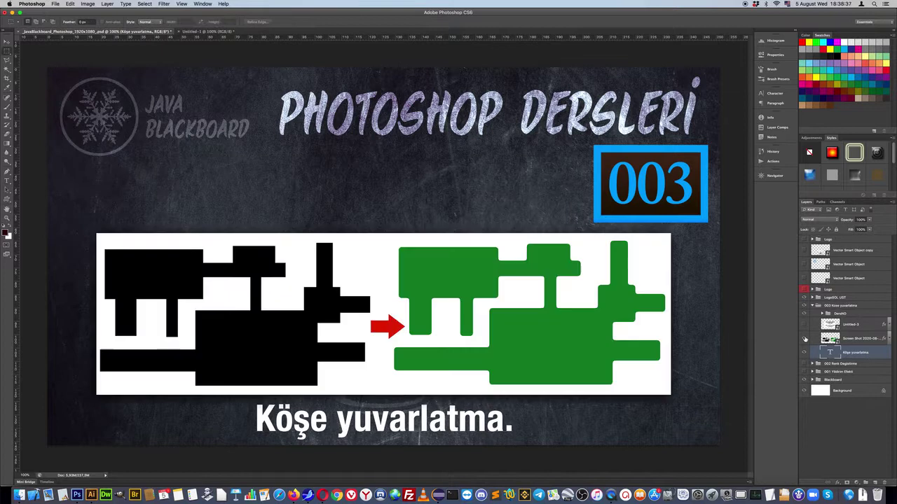
pyautogui.click(805, 339)
pyautogui.click(804, 339)
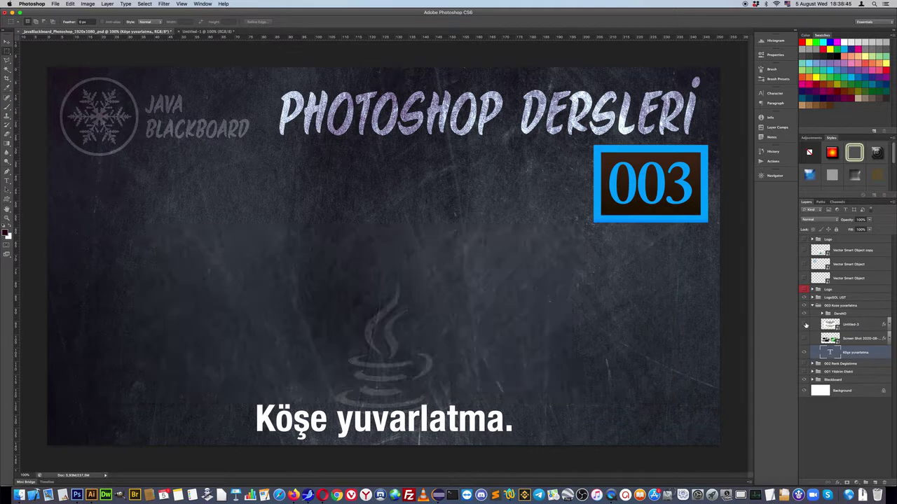
pyautogui.click(804, 325)
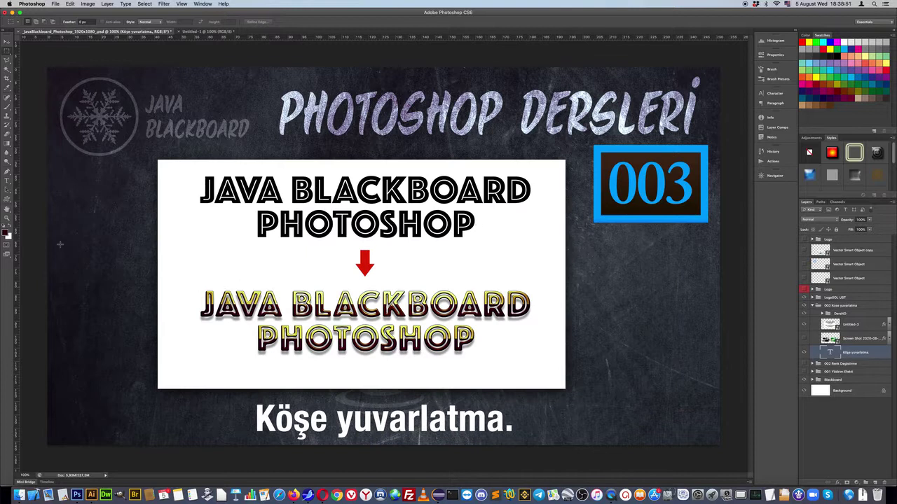
# Zoom in on the headline comparison around the red arrow, then fit the image to the window
pyautogui.click(11, 222)
pyautogui.click(369, 304)
pyautogui.click(369, 304)
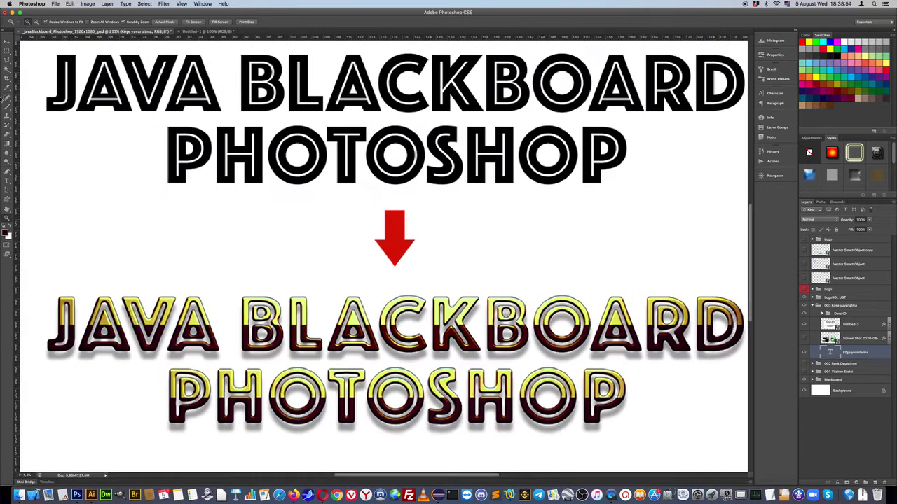
pyautogui.click(401, 234)
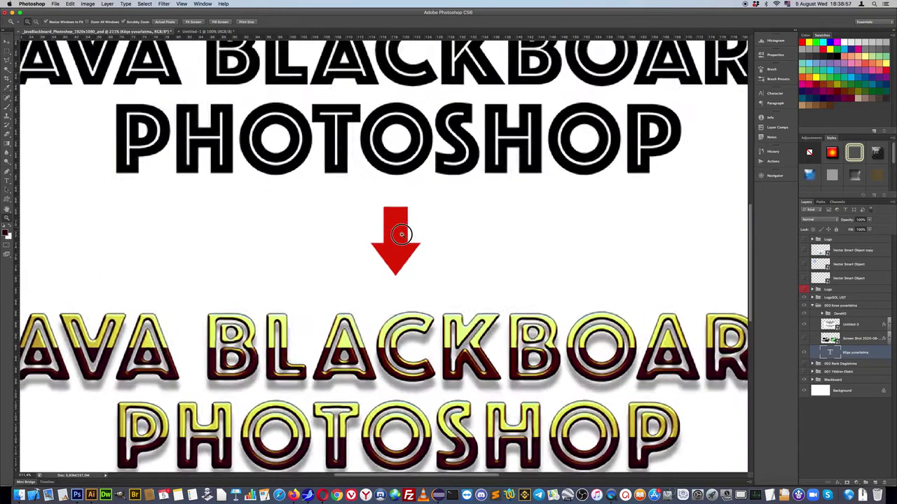
pyautogui.click(400, 233)
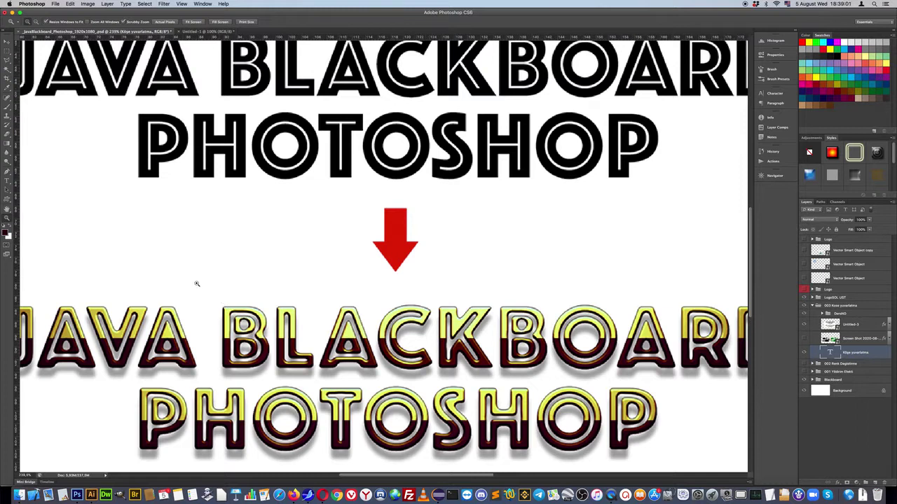
pyautogui.click(6, 53)
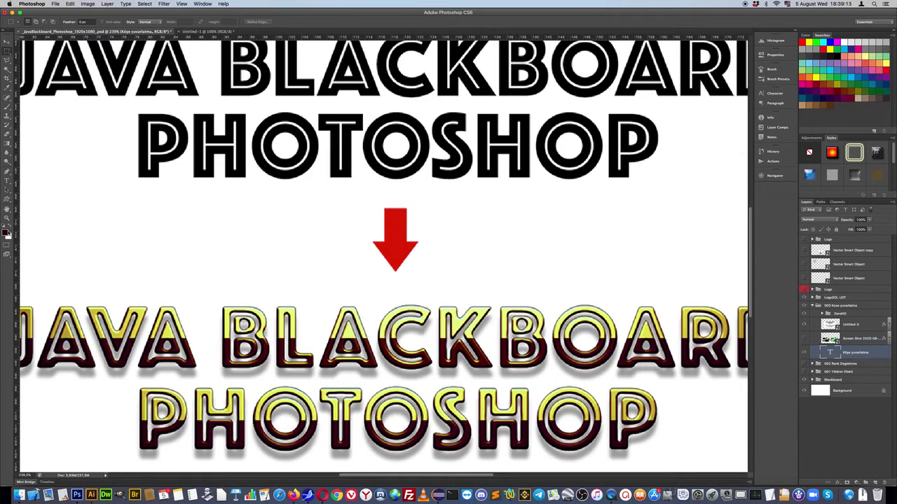
pyautogui.doubleClick(7, 209)
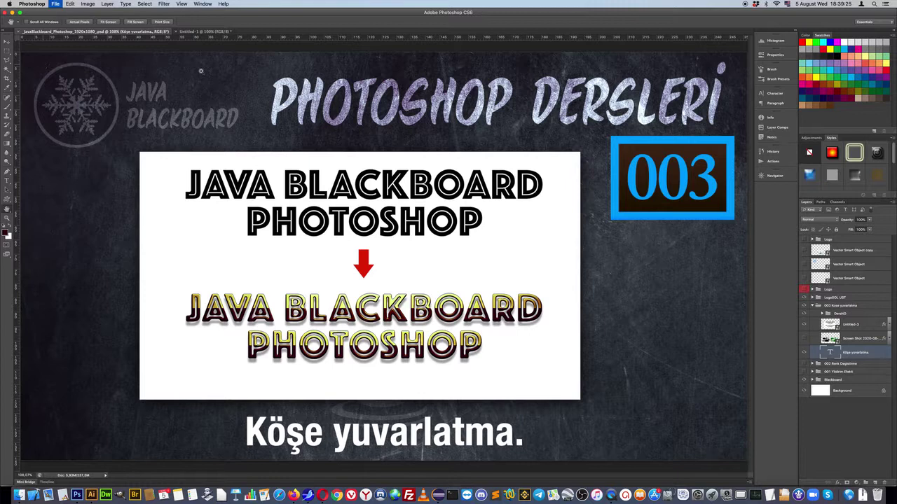
# Close the title card and delete Layers 1–4 from Untitled-1, keeping only Background
pyautogui.press('super+w')
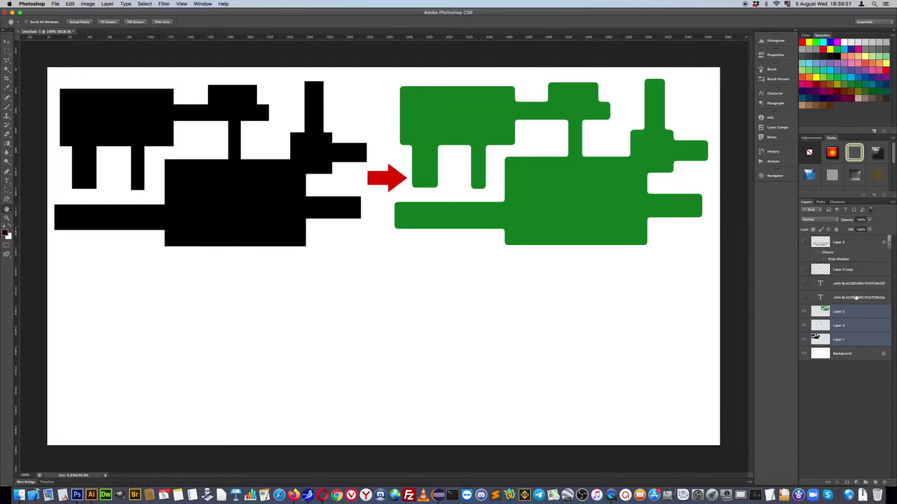
pyautogui.keyDown('shift'); pyautogui.click(853, 247); pyautogui.keyUp('shift')
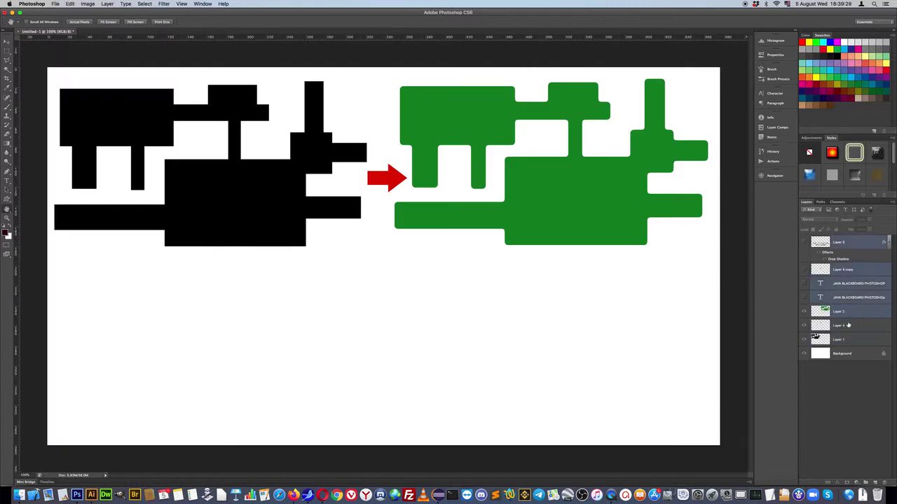
pyautogui.moveTo(850, 312); pyautogui.dragTo(877, 483)
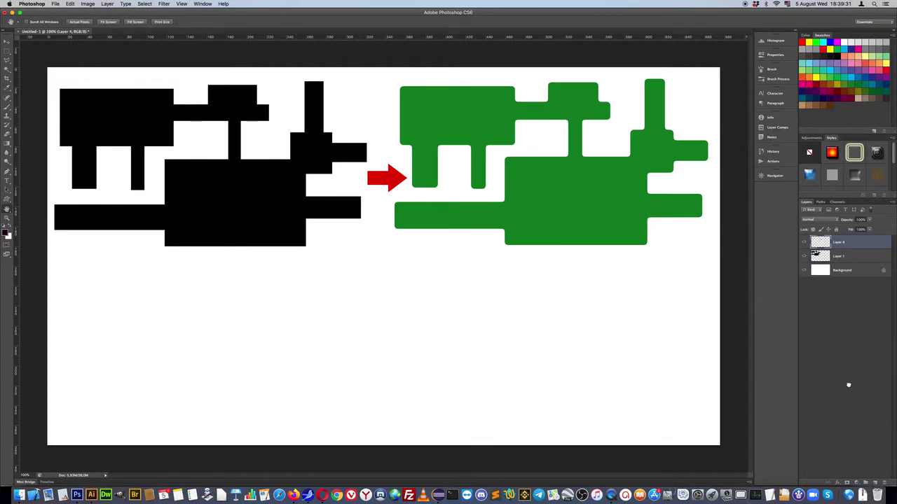
pyautogui.keyDown('shift'); pyautogui.click(854, 256); pyautogui.keyUp('shift')
pyautogui.moveTo(854, 256); pyautogui.dragTo(884, 483)
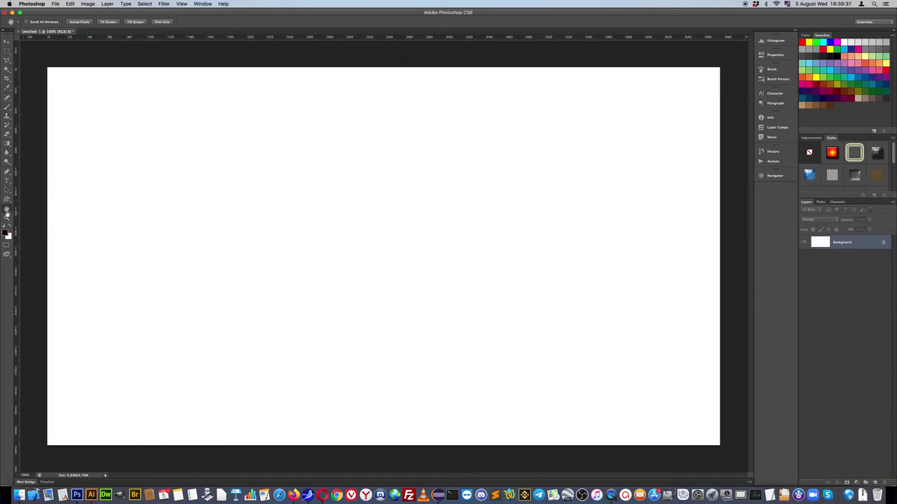
# Zoom in on the blank canvas to about 417%, then return the view to 100%
pyautogui.click(7, 217)
pyautogui.click(410, 250)
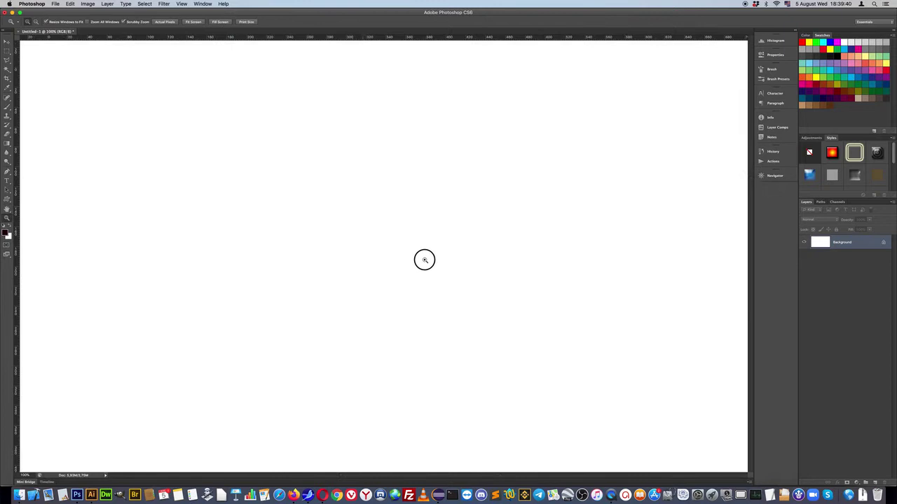
pyautogui.click(423, 257)
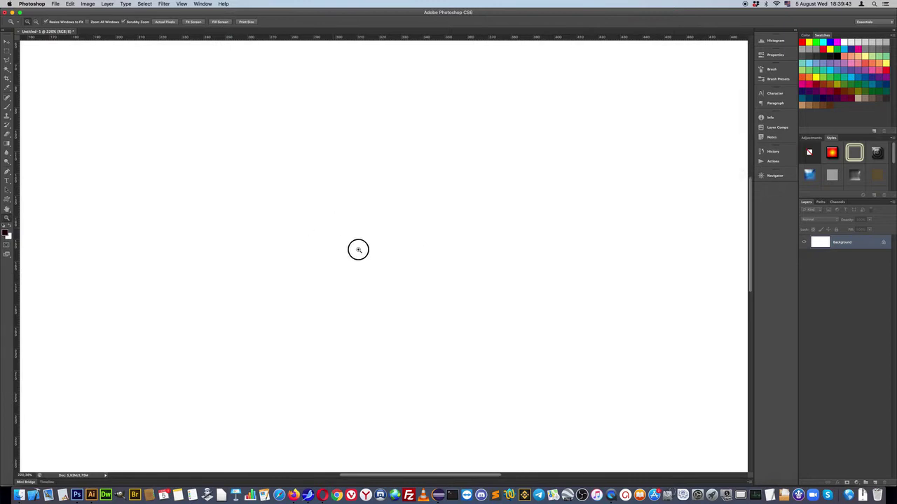
pyautogui.click(340, 250)
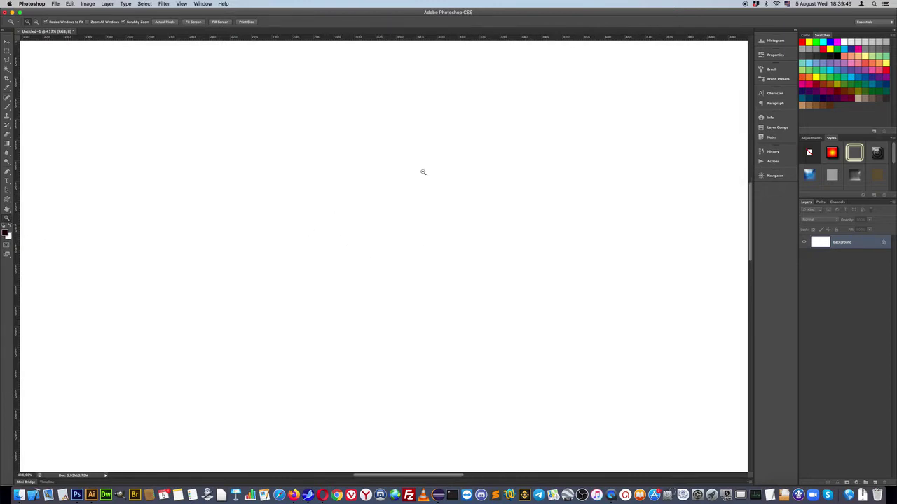
pyautogui.click(26, 475)
pyautogui.doubleClick(7, 218)
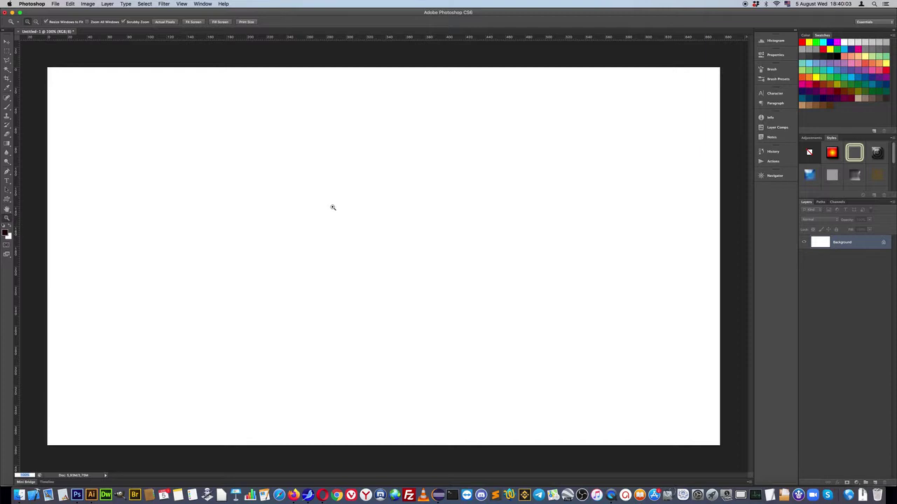
# Zoom out, fit the canvas to the window, and reset the view to 100%
pyautogui.moveTo(264, 248); pyautogui.dragTo(246, 238)
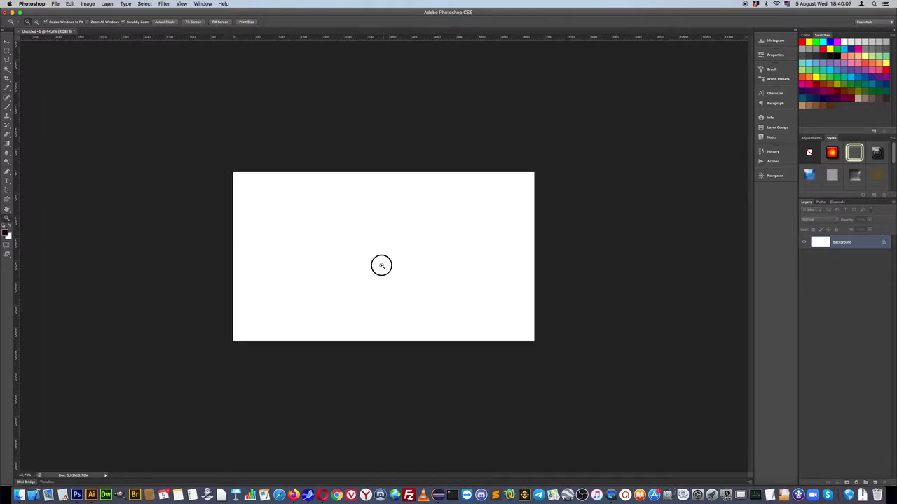
pyautogui.moveTo(381, 264)
pyautogui.mouseDown()
pyautogui.moveTo(369, 262)
pyautogui.moveTo(397, 282)
pyautogui.moveTo(360, 254)
pyautogui.mouseUp()
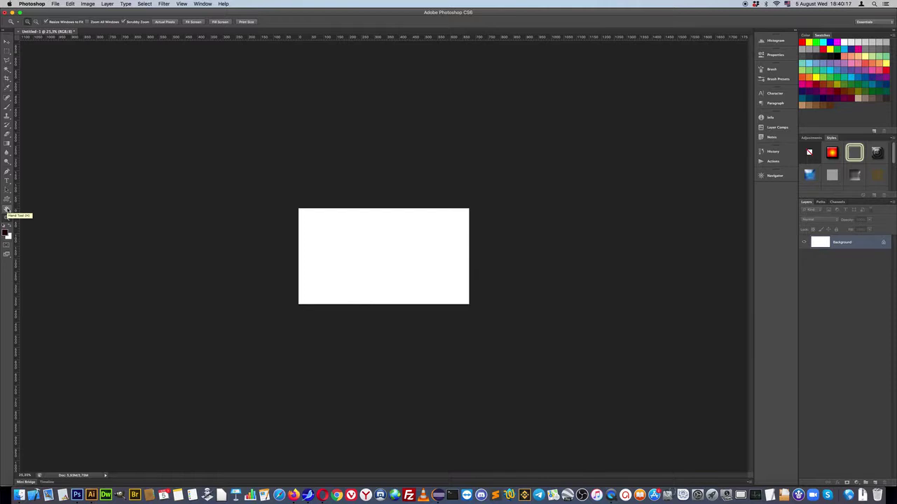
pyautogui.doubleClick(7, 210)
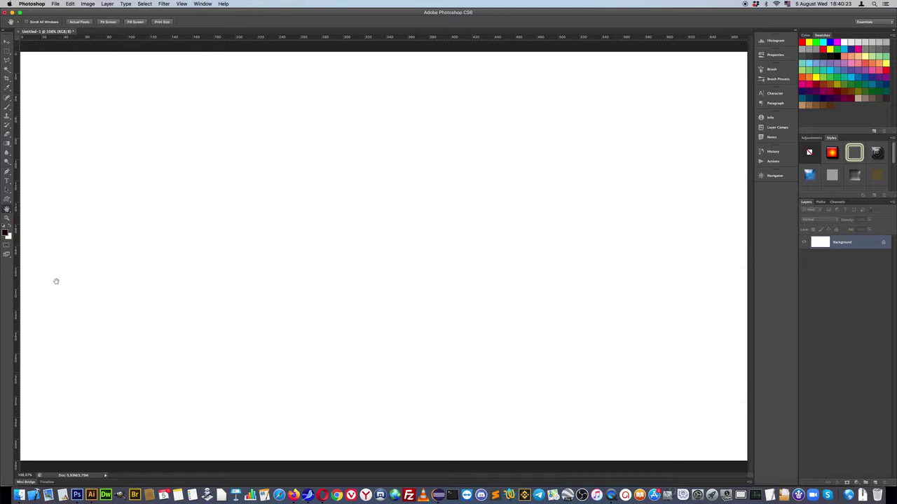
pyautogui.click(16, 475)
pyautogui.doubleClick(7, 218)
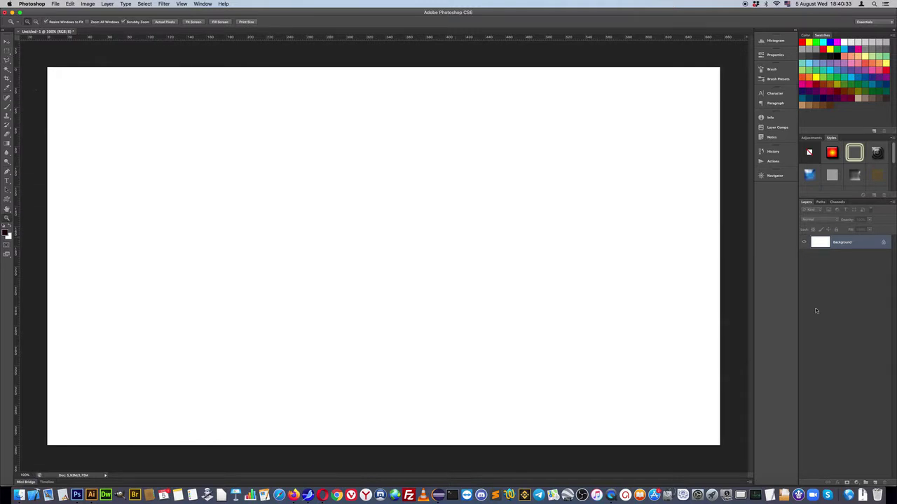
# On a new layer, fill a rectangle in the upper middle of the canvas with dark indigo
pyautogui.click(874, 483)
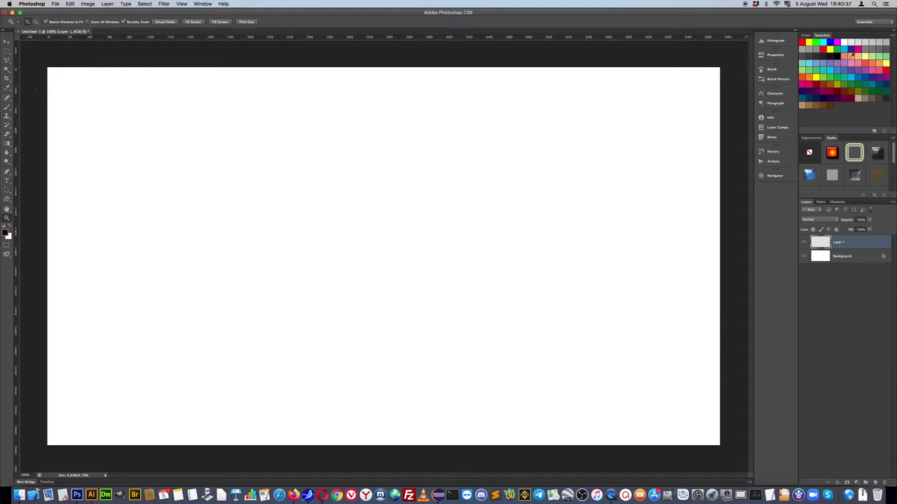
pyautogui.click(852, 49)
pyautogui.click(8, 52)
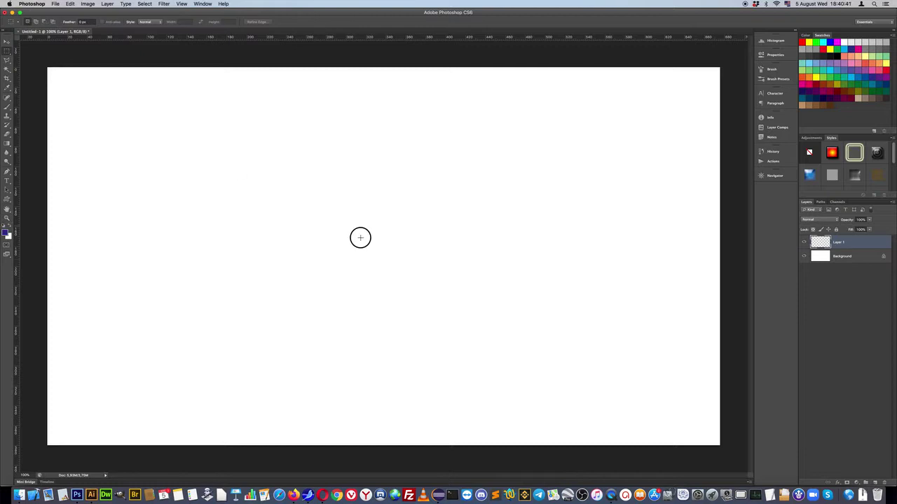
pyautogui.moveTo(226, 156); pyautogui.dragTo(435, 274)
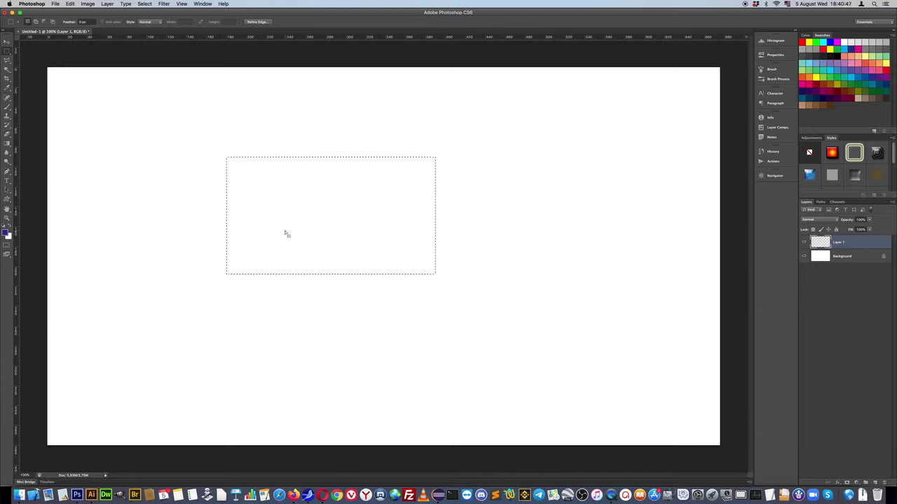
pyautogui.hotkey('alt', 'BackSpace')
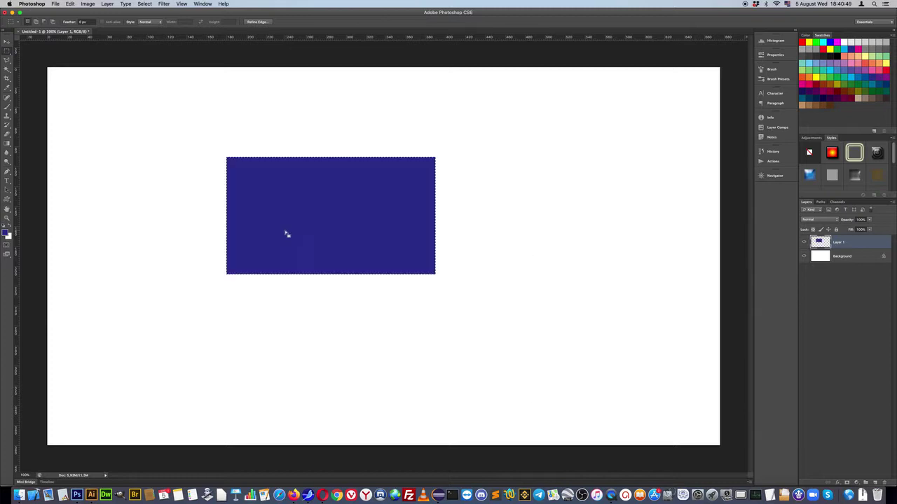
pyautogui.press('super+d')
# Paint yellow brush curves over all four corners of the navy rectangle
pyautogui.click(7, 107)
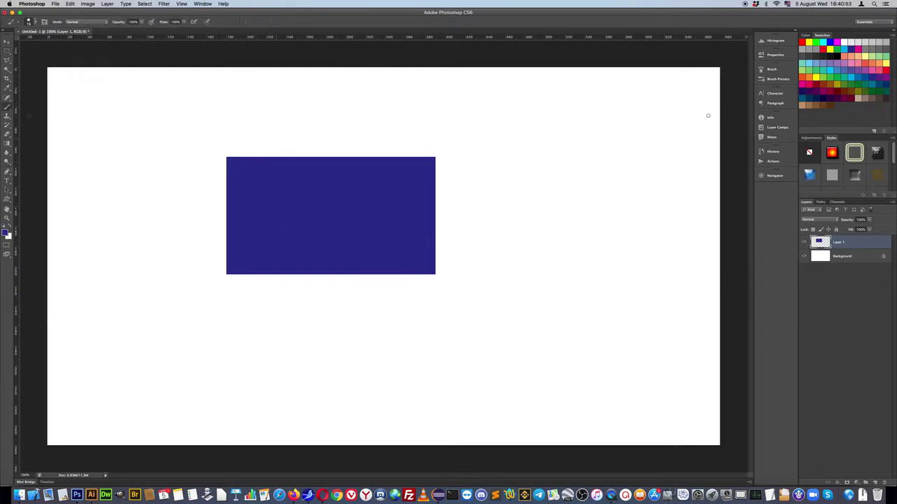
pyautogui.click(809, 41)
pyautogui.moveTo(248, 155); pyautogui.dragTo(227, 180)
pyautogui.moveTo(403, 159); pyautogui.dragTo(433, 185)
pyautogui.moveTo(434, 252); pyautogui.dragTo(413, 274)
pyautogui.moveTo(227, 255); pyautogui.dragTo(257, 273)
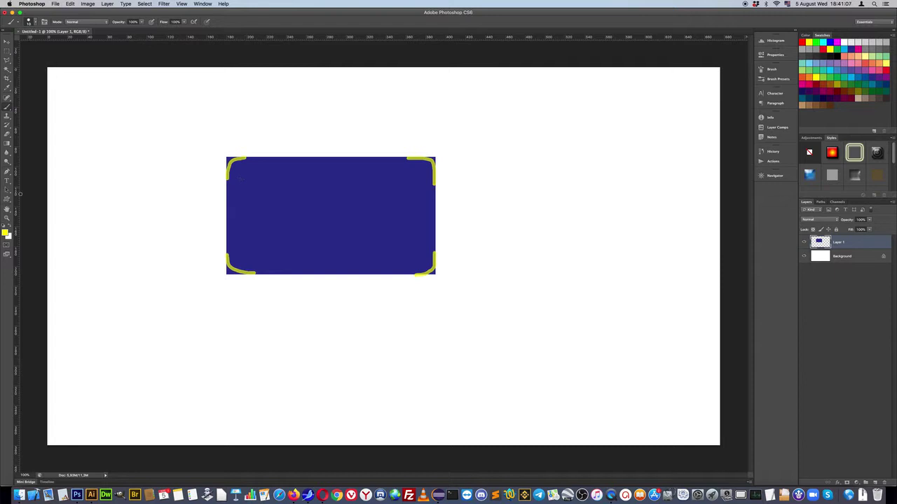
pyautogui.click(8, 199)
# Draw a red 22 px-radius rounded rectangle below the navy one, undoing a first attempt
pyautogui.rightClick(7, 199)
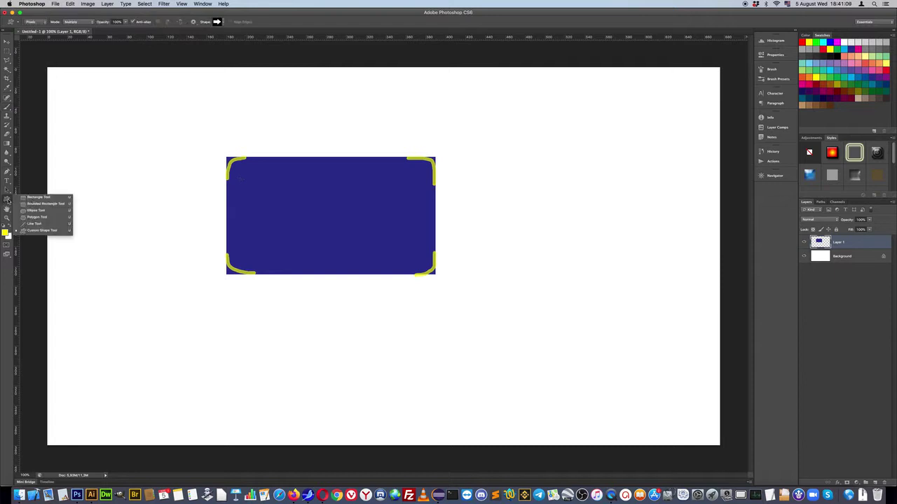
pyautogui.click(40, 203)
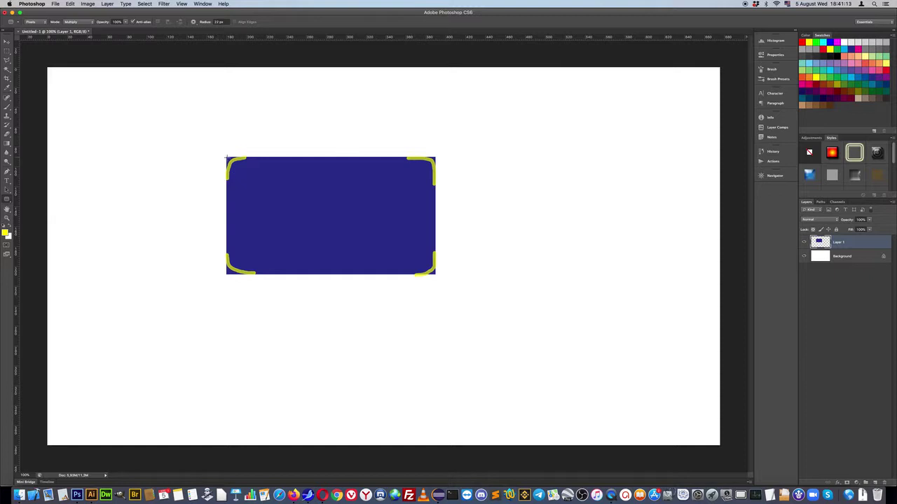
pyautogui.moveTo(225, 157); pyautogui.dragTo(407, 260)
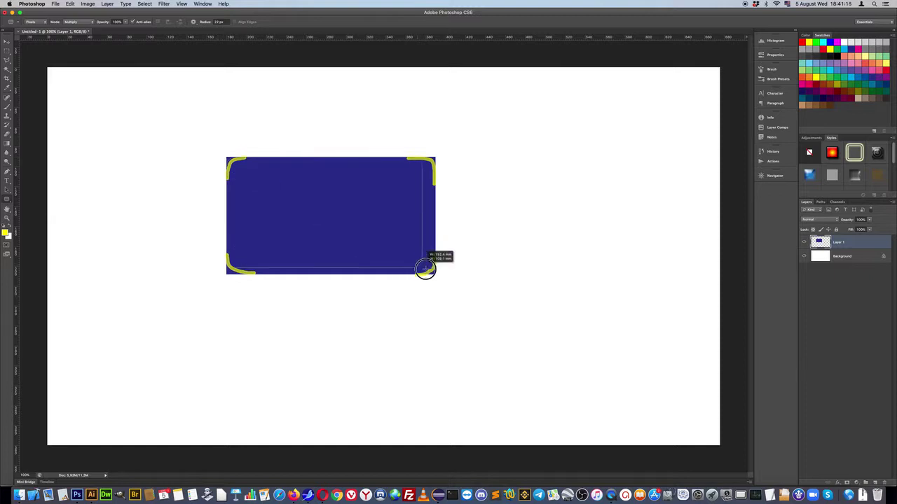
pyautogui.moveTo(407, 261); pyautogui.dragTo(436, 275)
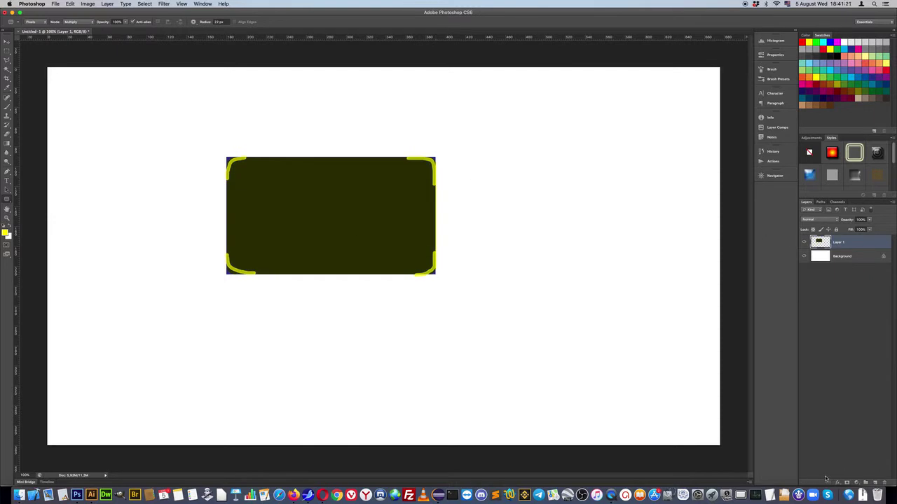
pyautogui.press('super+z')
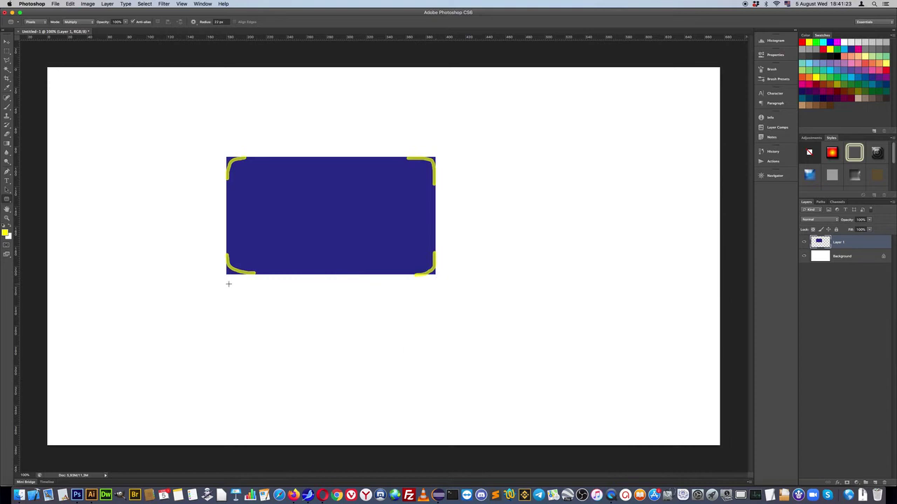
pyautogui.moveTo(362, 356); pyautogui.dragTo(433, 381)
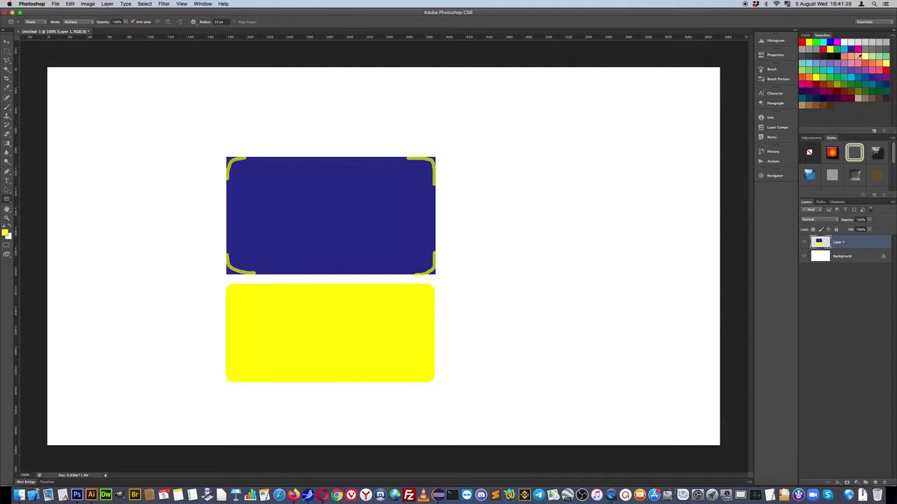
pyautogui.click(823, 49)
pyautogui.moveTo(223, 283)
pyautogui.mouseDown()
pyautogui.moveTo(420, 390)
pyautogui.moveTo(435, 392)
pyautogui.moveTo(437, 384)
pyautogui.mouseUp()
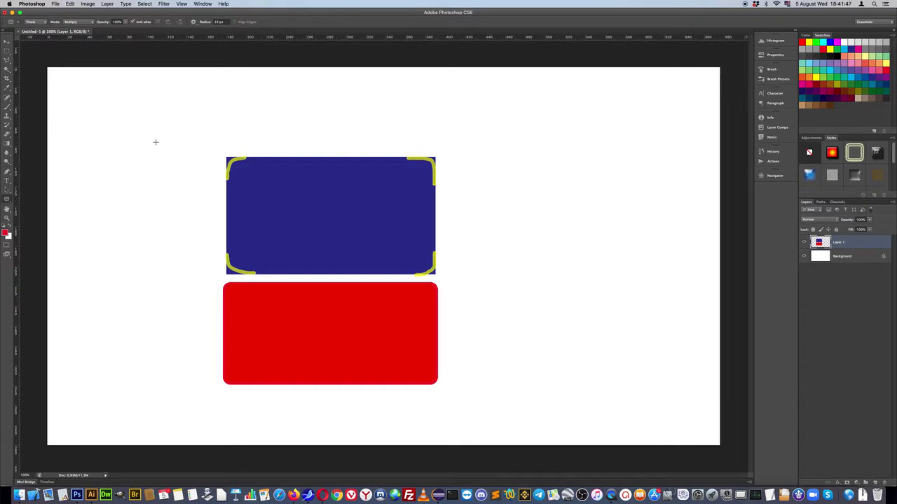
# Fill a large marquee enclosing both rectangles with red and deselect
pyautogui.press('m')
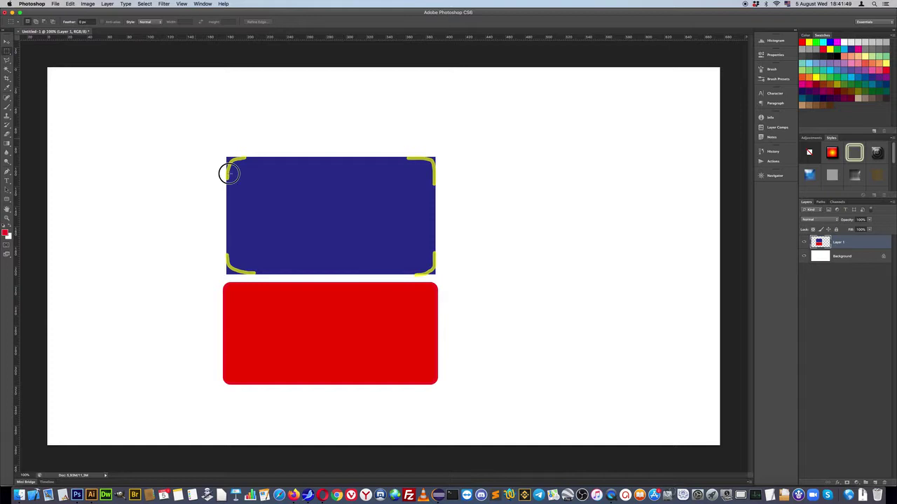
pyautogui.moveTo(195, 138); pyautogui.dragTo(518, 399)
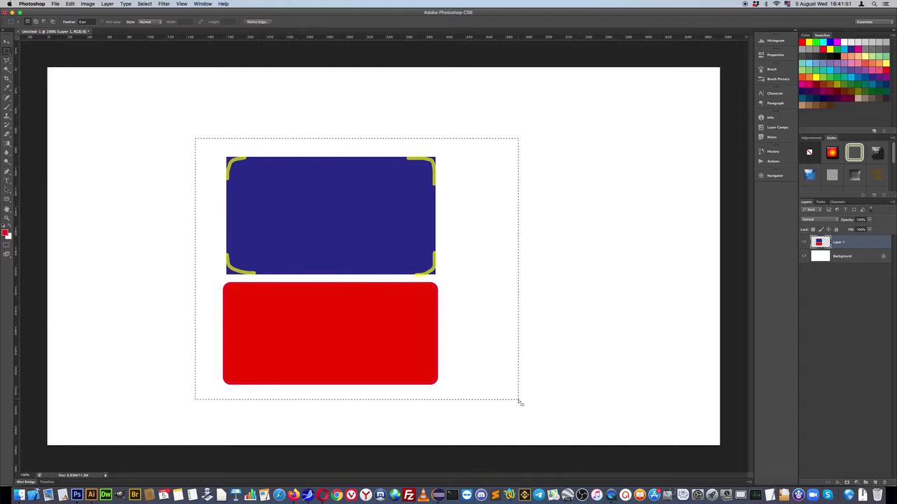
pyautogui.hotkey('alt', 'BackSpace')
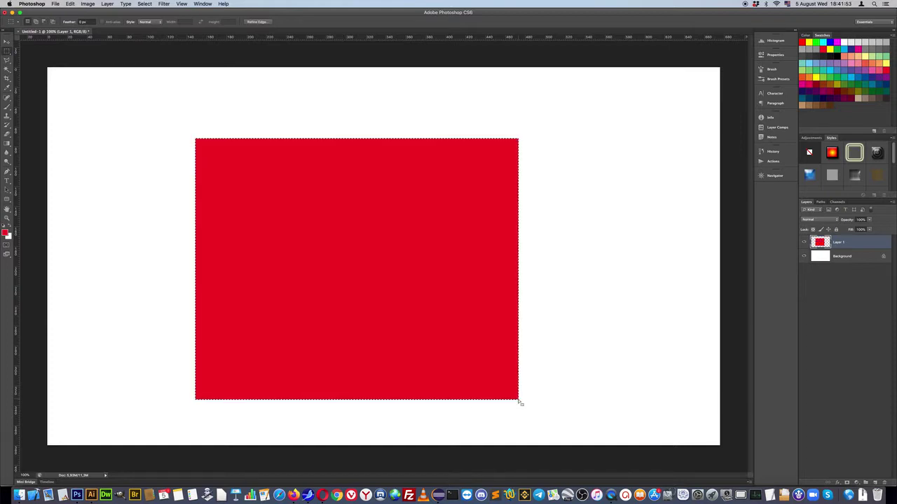
pyautogui.press('super+d')
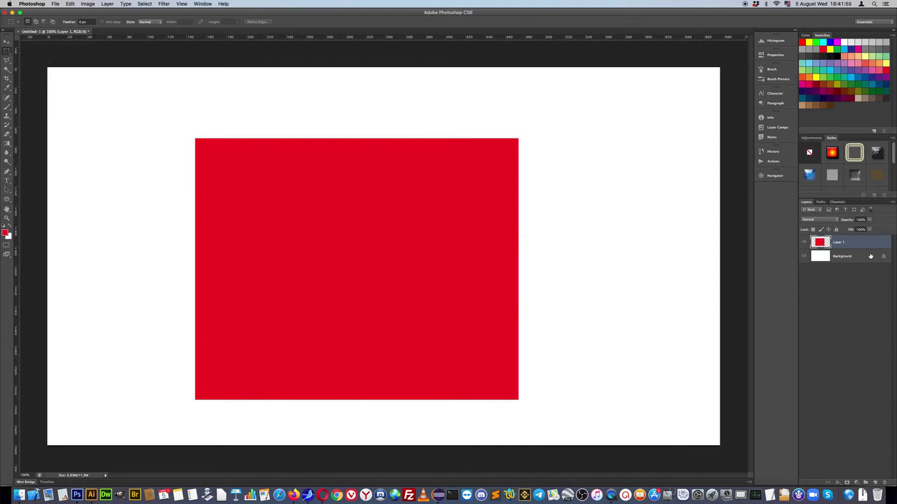
# Centre the red rectangle vertically and horizontally on the canvas, then load Layer 1 as a selection
pyautogui.keyDown('shift'); pyautogui.click(868, 258); pyautogui.keyUp('shift')
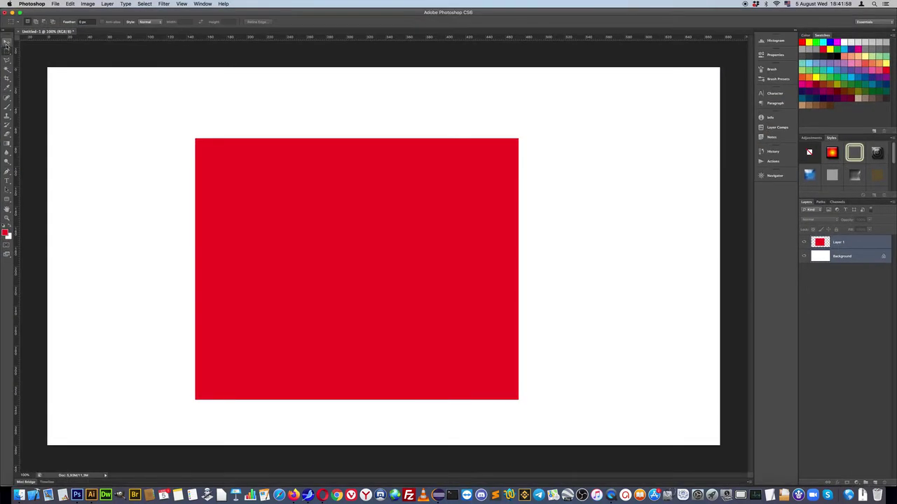
pyautogui.click(6, 42)
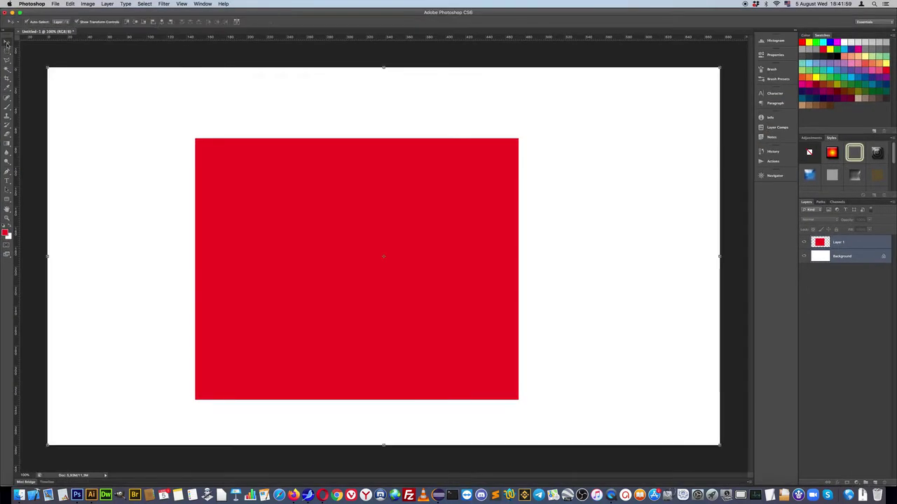
pyautogui.click(136, 22)
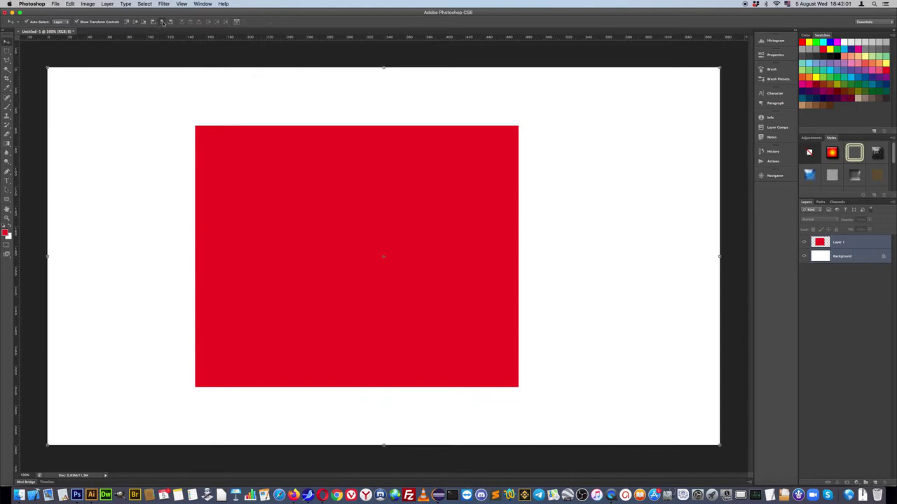
pyautogui.click(161, 22)
pyautogui.click(854, 250)
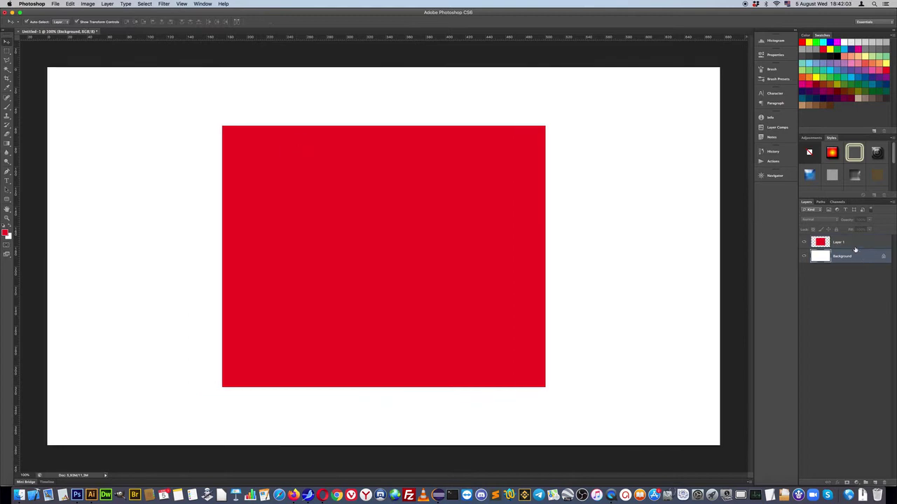
pyautogui.click(852, 246)
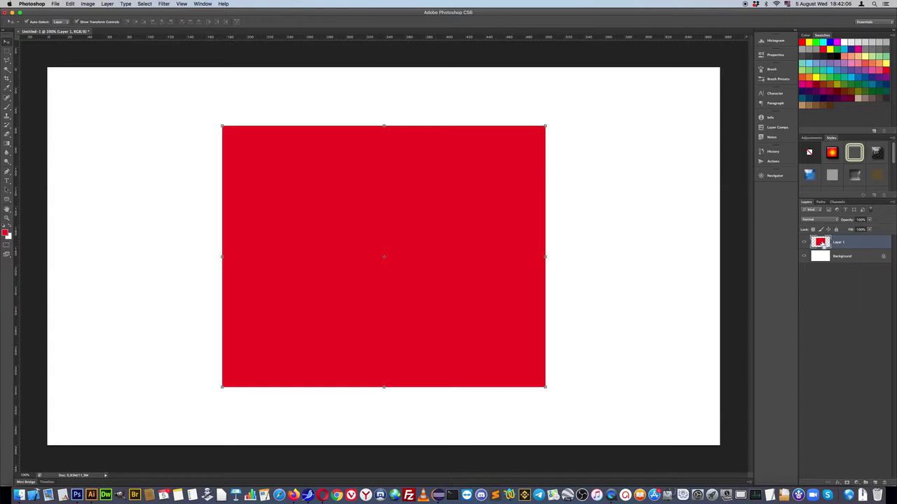
pyautogui.keyDown('super'); pyautogui.click(821, 243); pyautogui.keyUp('super')
pyautogui.click(838, 203)
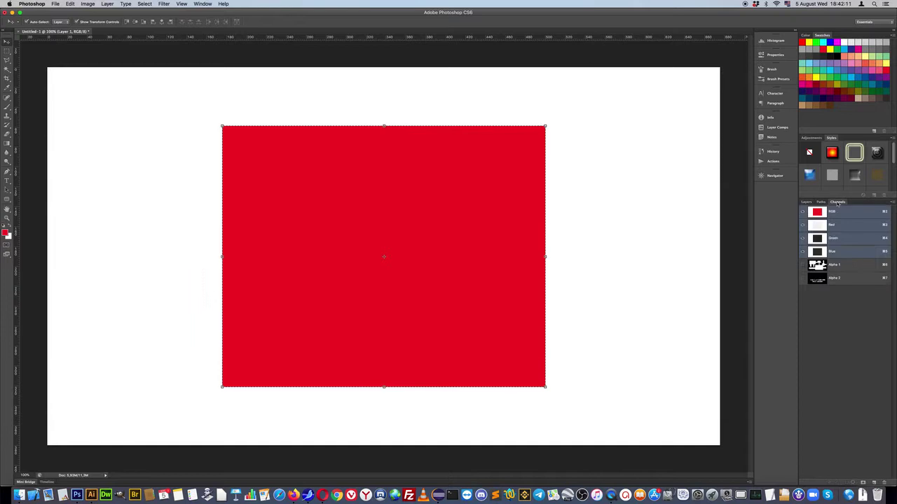
# Delete the Alpha 1 and Alpha 2 channels, confirming each deletion
pyautogui.click(845, 265)
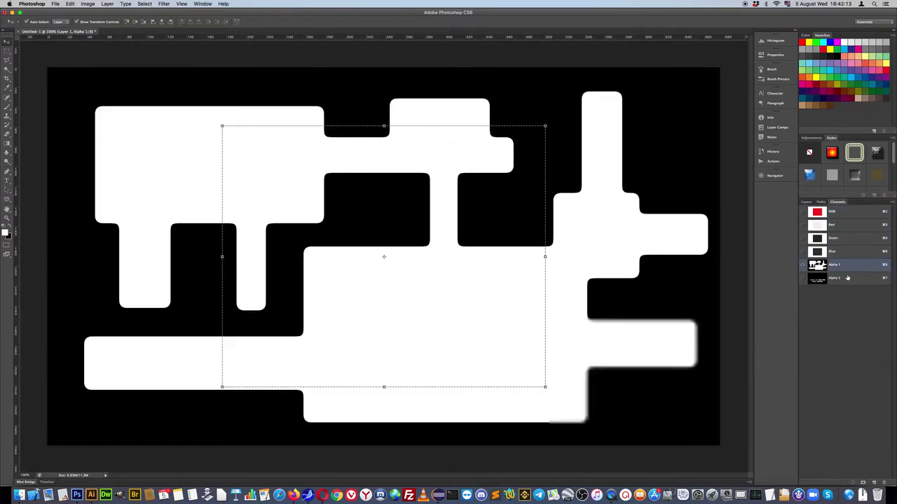
pyautogui.click(884, 484)
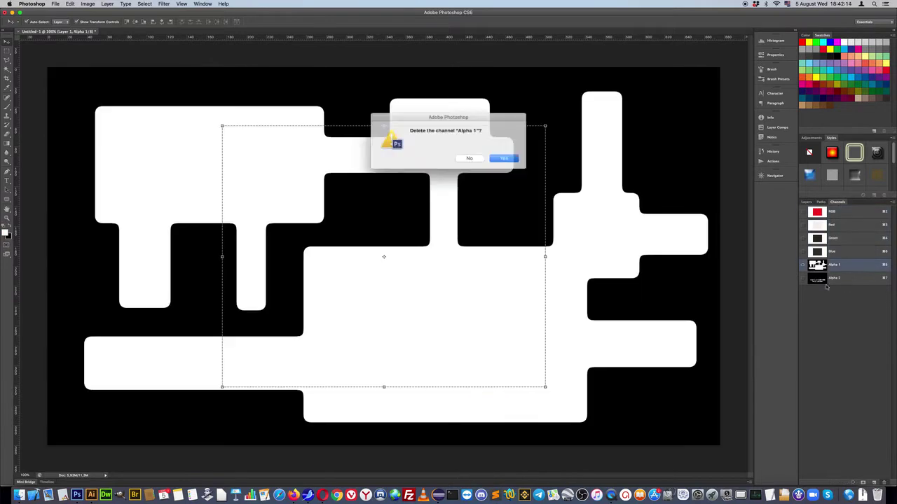
pyautogui.press('Return')
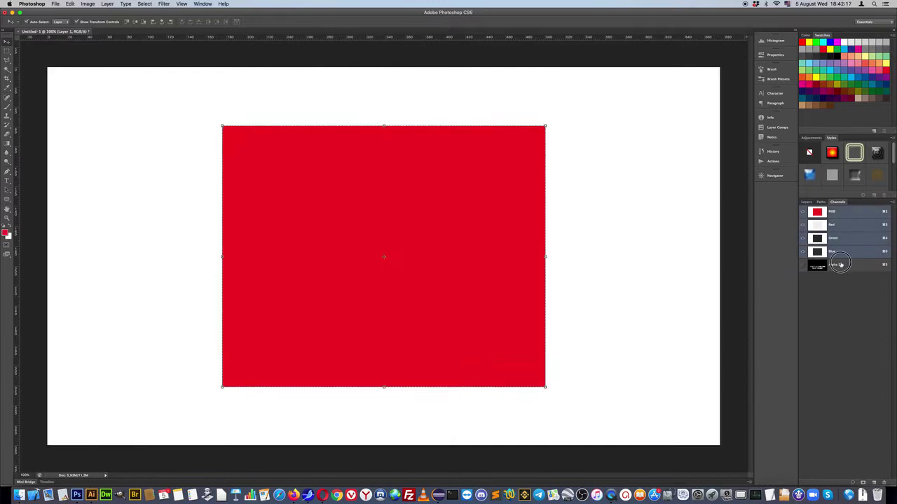
pyautogui.click(840, 264)
pyautogui.click(884, 484)
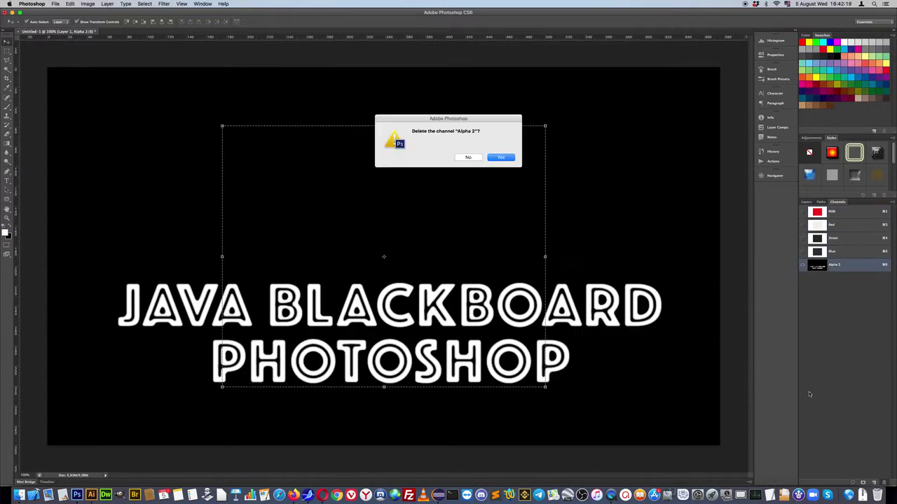
pyautogui.click(501, 156)
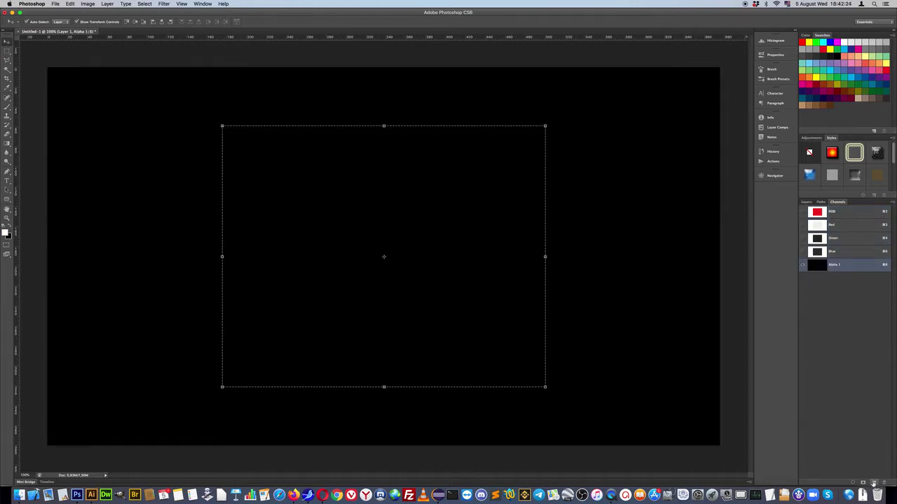
# Add a new alpha channel and fill the rectangle selection in it with white
pyautogui.click(873, 483)
pyautogui.hotkey('alt', 'BackSpace')
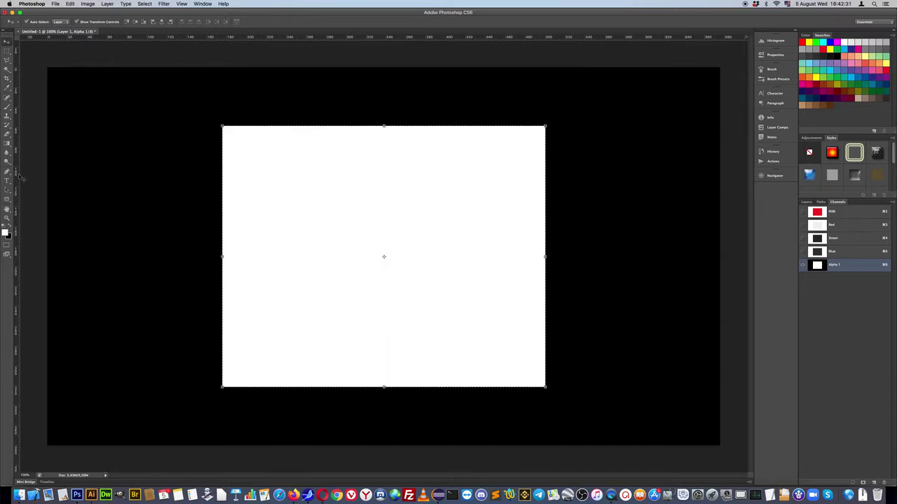
pyautogui.click(6, 233)
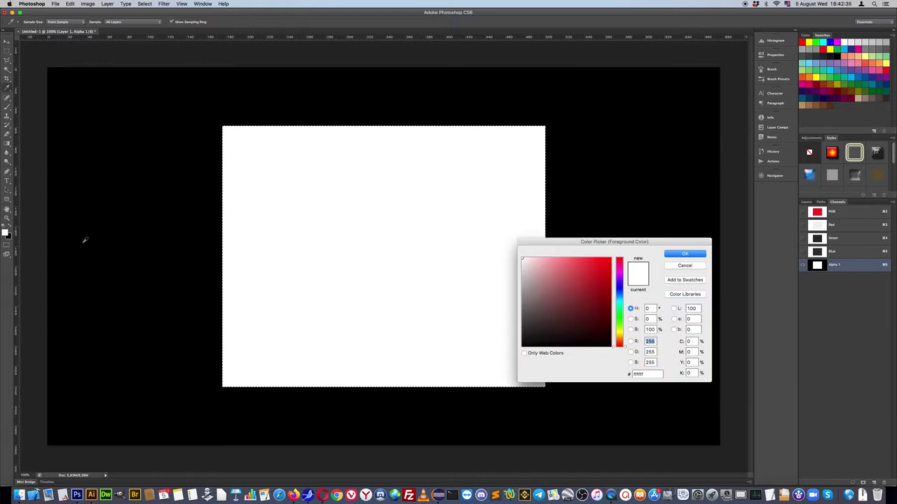
pyautogui.click(685, 267)
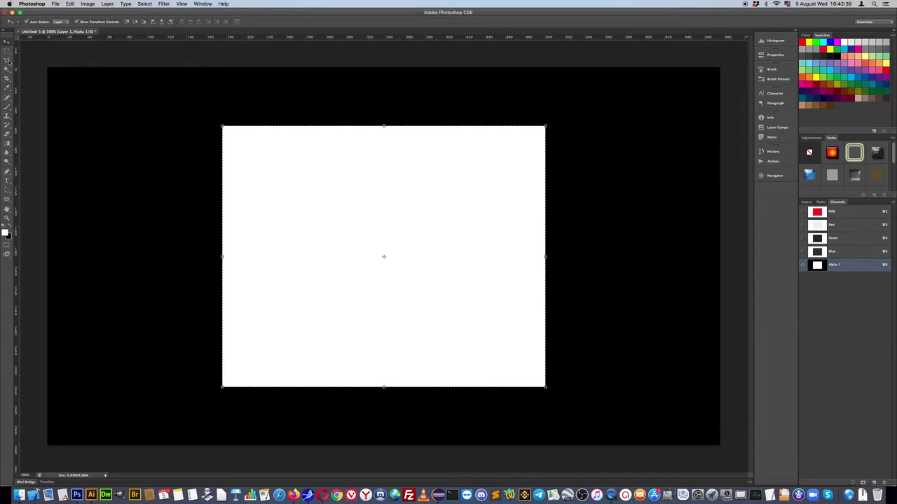
pyautogui.press('m')
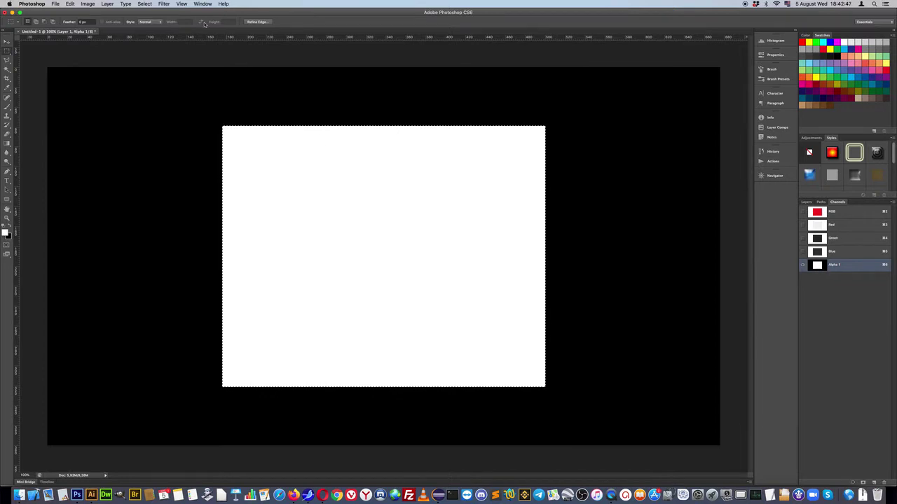
# Back out of an early Gaussian Blur and deselect the rectangle on the Alpha 1 mask
pyautogui.click(163, 4)
pyautogui.moveTo(167, 86)
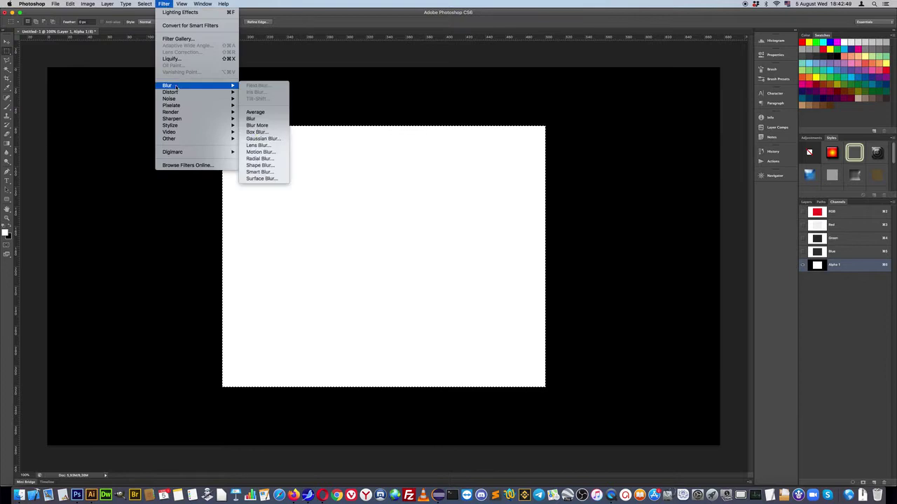
pyautogui.click(261, 138)
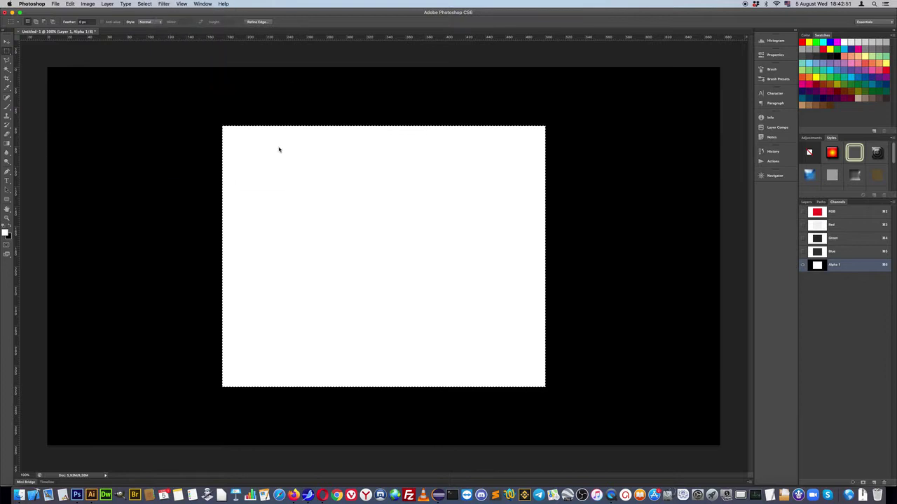
pyautogui.click(250, 98)
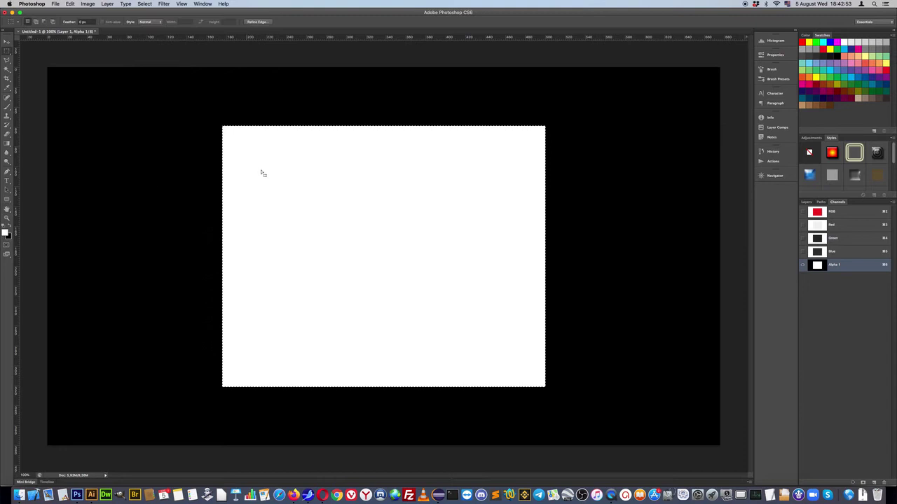
pyautogui.click(145, 4)
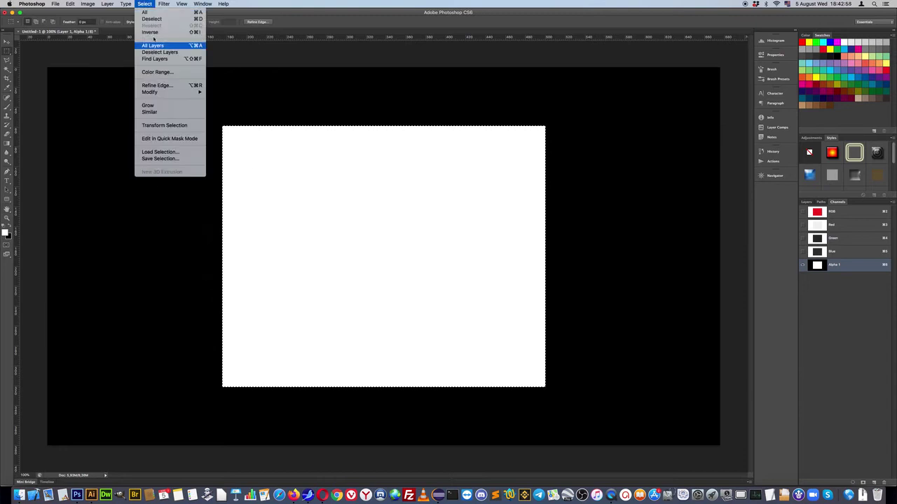
pyautogui.click(153, 33)
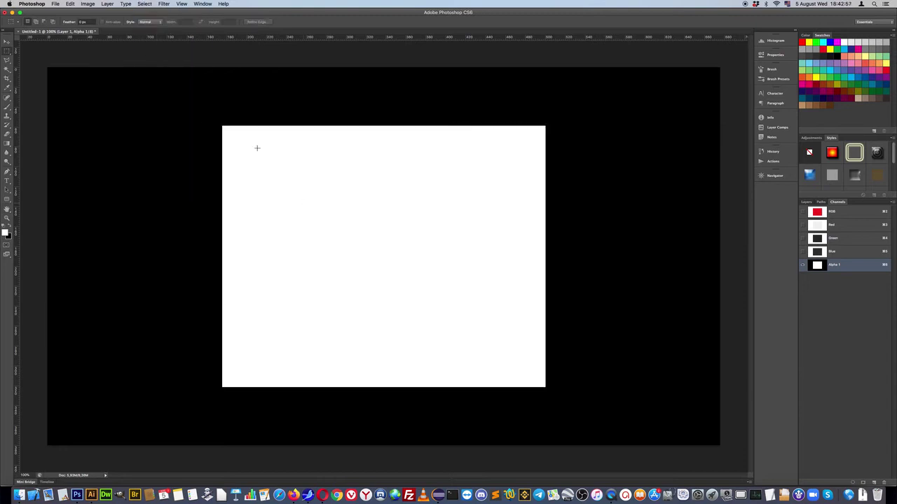
pyautogui.click(162, 5)
pyautogui.moveTo(182, 86)
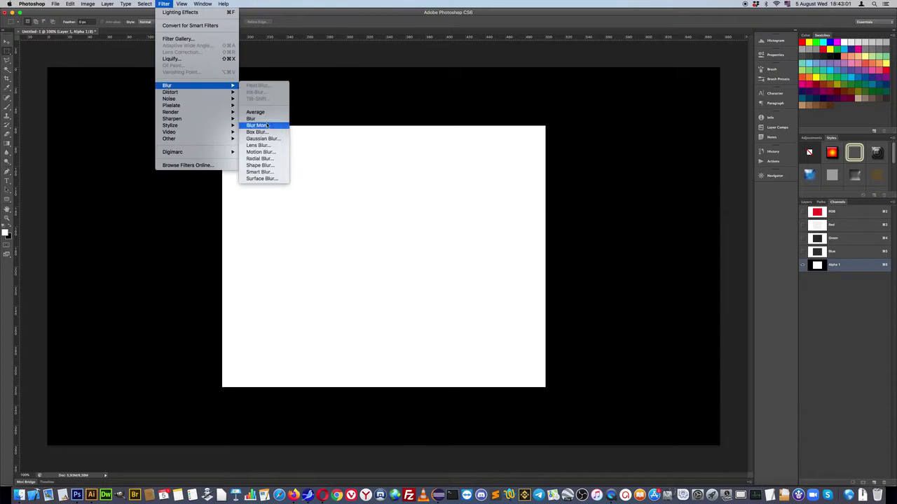
# Apply a Gaussian Blur with a 19 px radius to the Alpha 1 mask
pyautogui.click(262, 138)
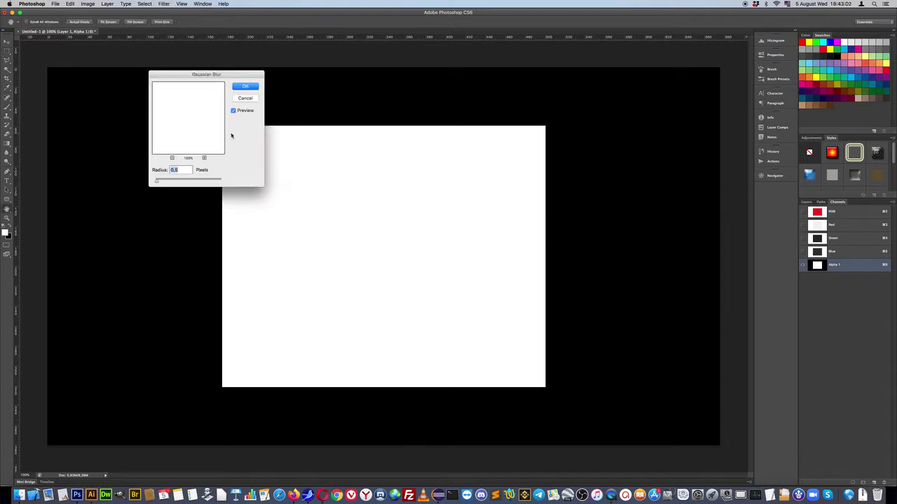
pyautogui.moveTo(212, 72)
pyautogui.mouseDown()
pyautogui.moveTo(316, 110)
pyautogui.moveTo(459, 129)
pyautogui.mouseUp()
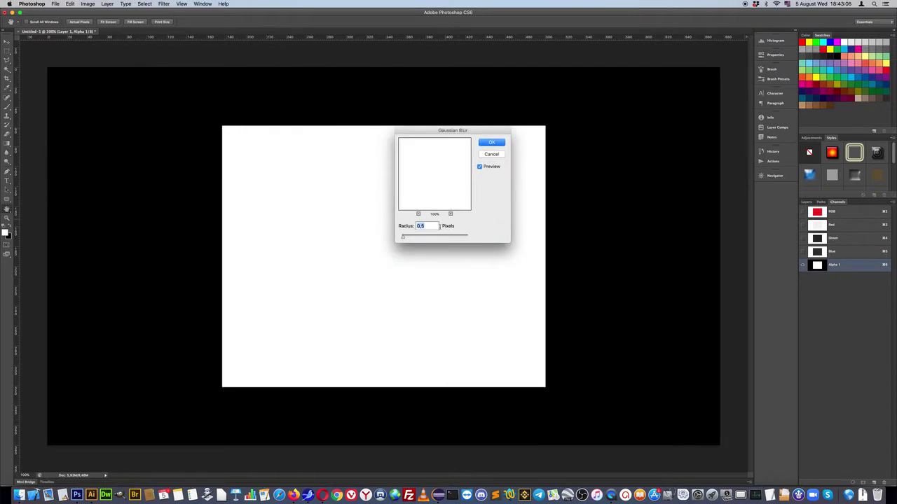
pyautogui.moveTo(404, 239); pyautogui.dragTo(417, 237)
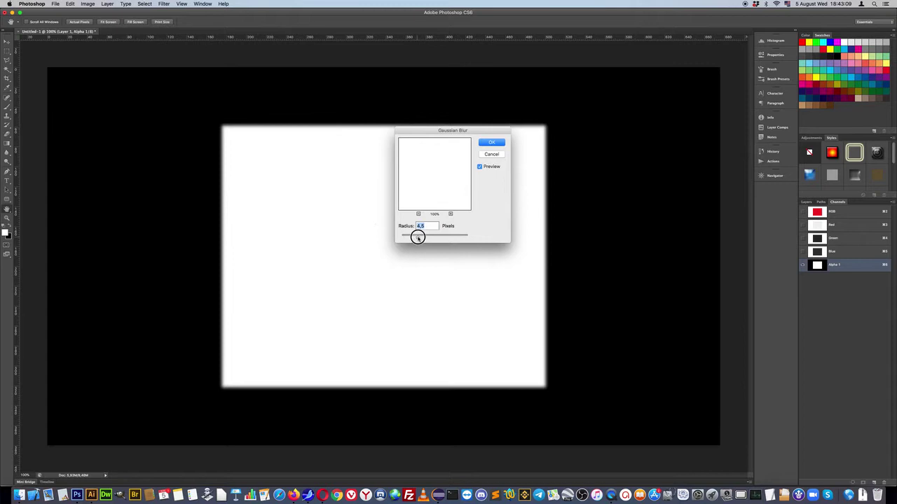
pyautogui.moveTo(417, 236); pyautogui.dragTo(425, 237)
pyautogui.click(226, 128)
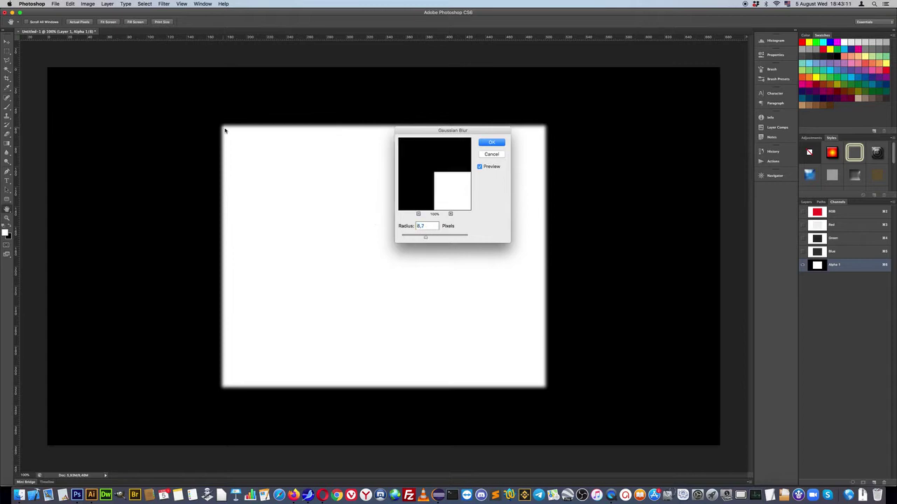
pyautogui.moveTo(426, 237); pyautogui.dragTo(430, 239)
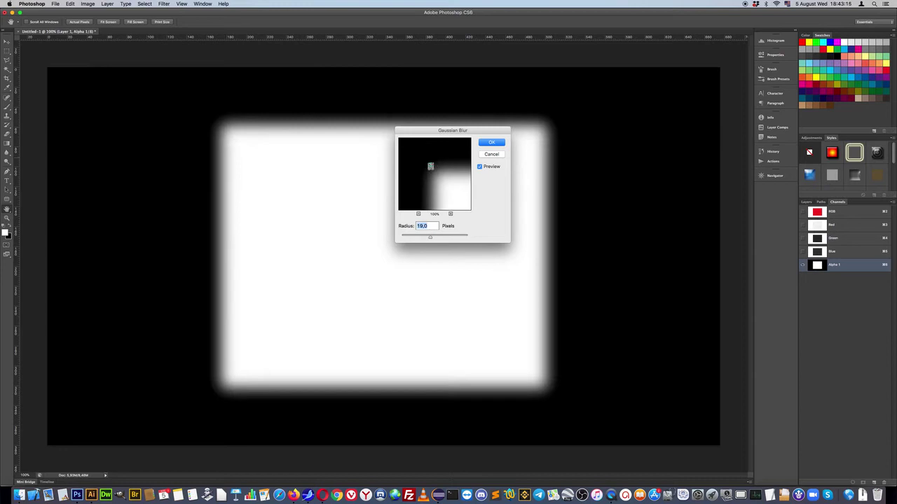
pyautogui.click(493, 143)
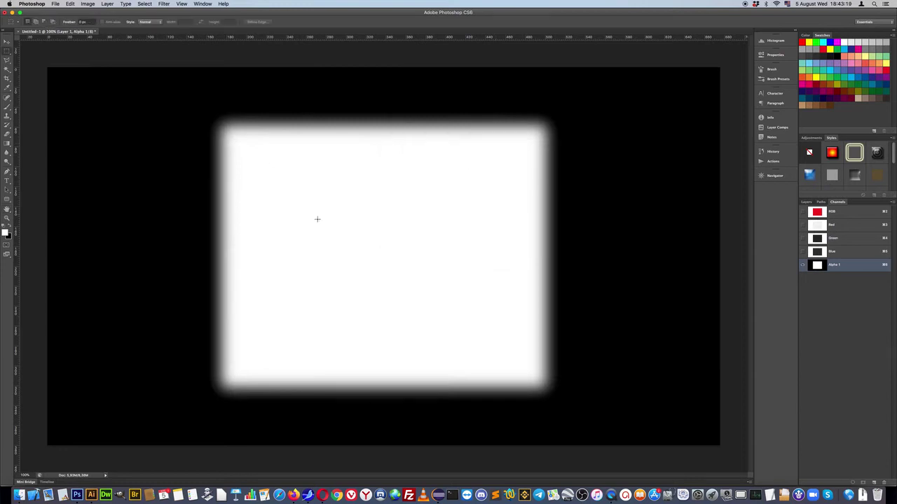
# Apply Levels to Alpha 1 with black and white input points pulled together near 208 and 218
pyautogui.press('super+l')
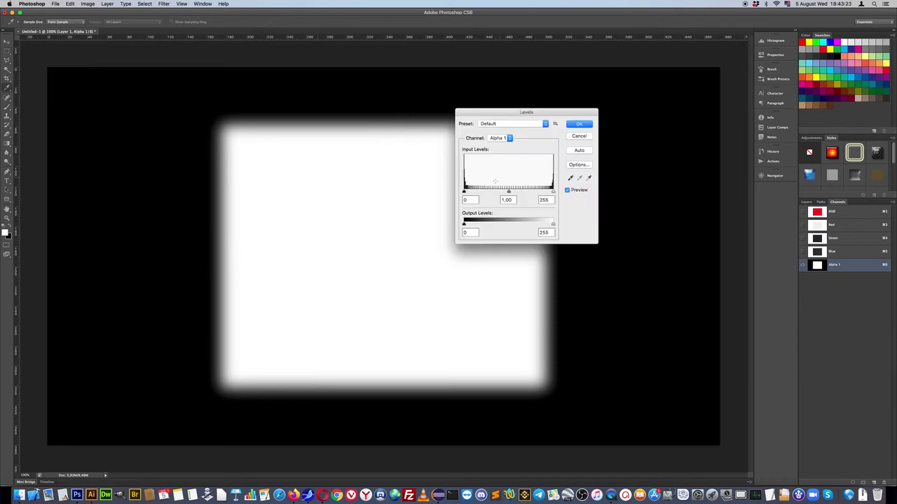
pyautogui.click(579, 136)
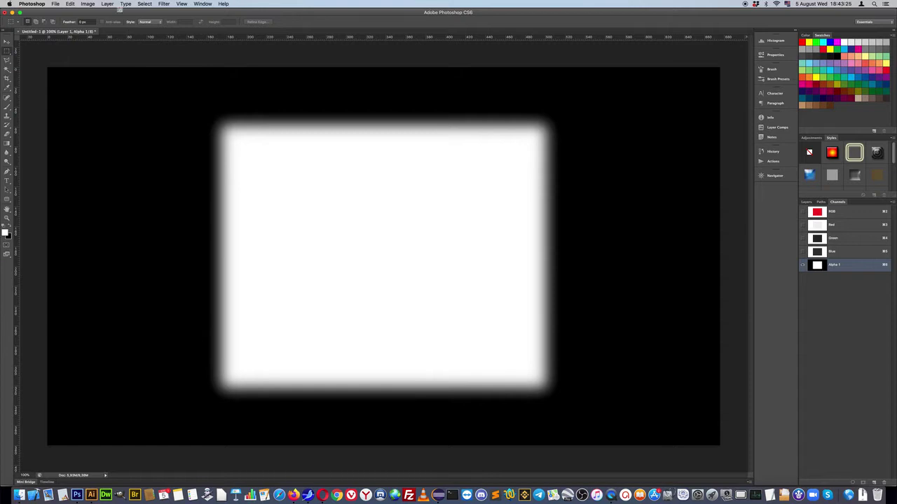
pyautogui.click(88, 4)
pyautogui.moveTo(99, 25)
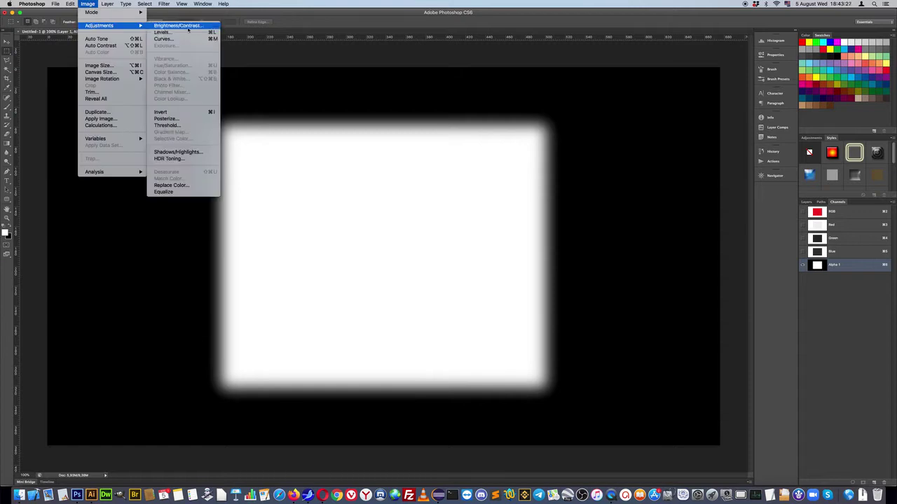
pyautogui.click(187, 33)
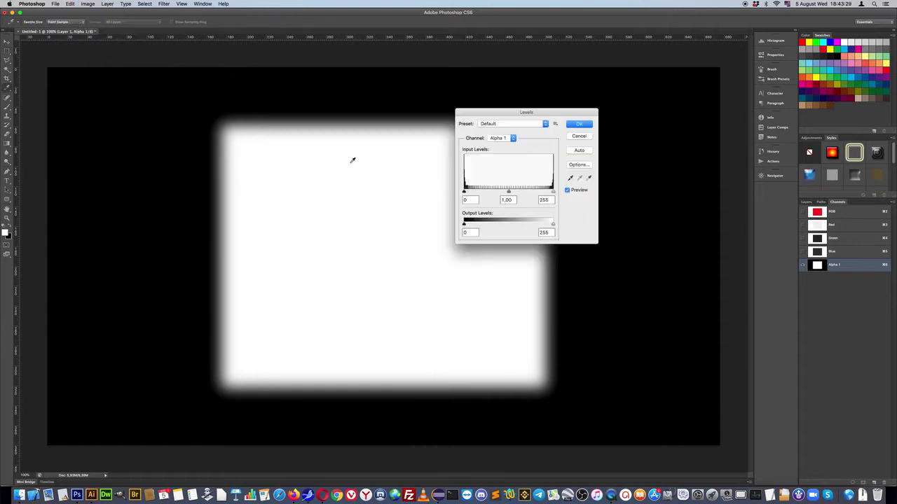
pyautogui.moveTo(497, 113); pyautogui.dragTo(503, 191)
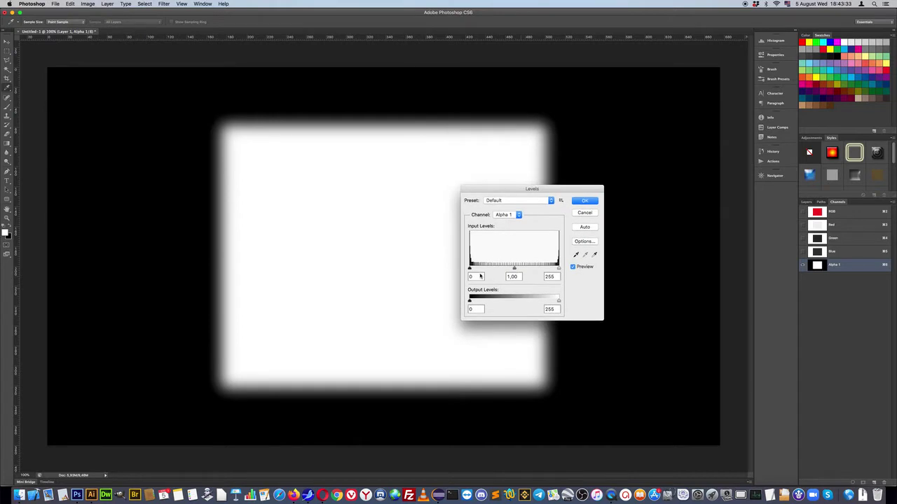
pyautogui.moveTo(470, 269); pyautogui.dragTo(485, 268)
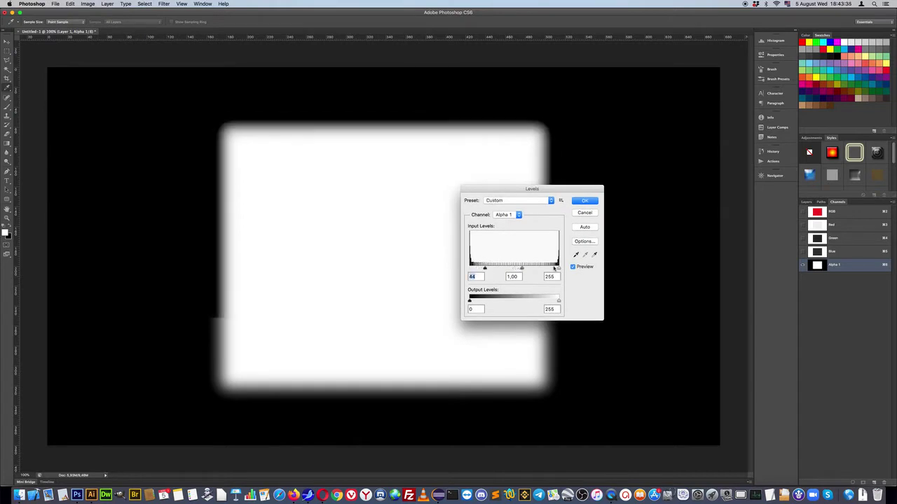
pyautogui.moveTo(559, 268); pyautogui.dragTo(518, 269)
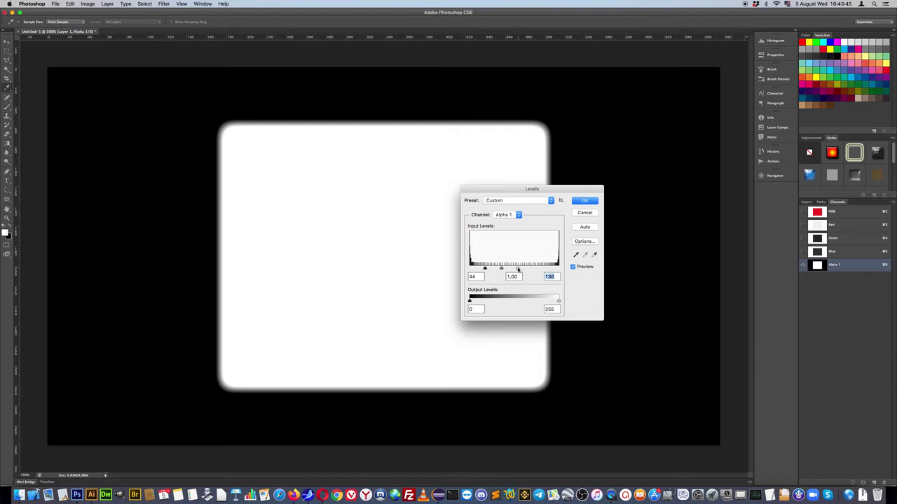
pyautogui.moveTo(518, 269)
pyautogui.mouseDown()
pyautogui.moveTo(478, 269)
pyautogui.moveTo(485, 267)
pyautogui.mouseUp()
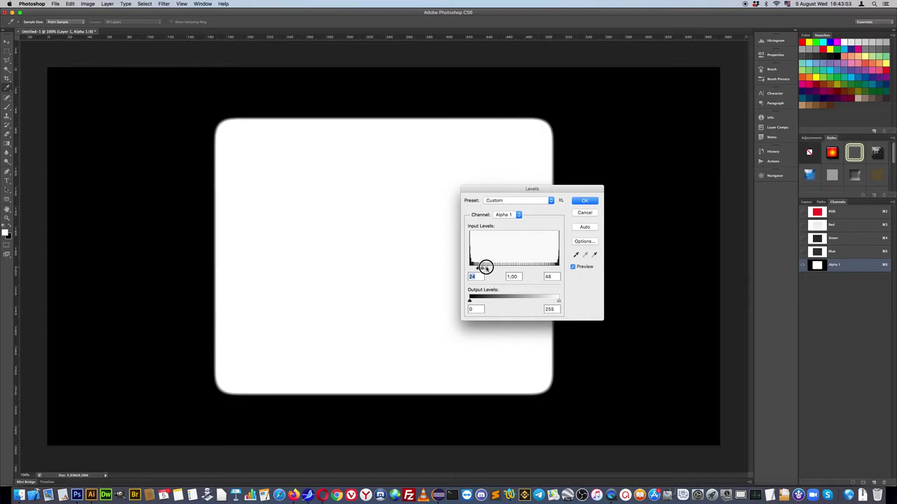
pyautogui.moveTo(486, 266)
pyautogui.mouseDown()
pyautogui.moveTo(469, 268)
pyautogui.moveTo(545, 269)
pyautogui.mouseUp()
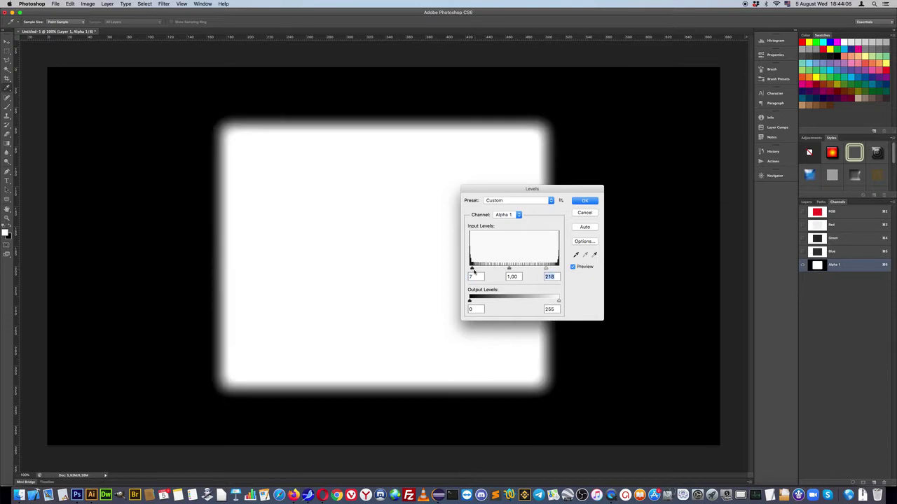
pyautogui.moveTo(472, 270); pyautogui.dragTo(542, 269)
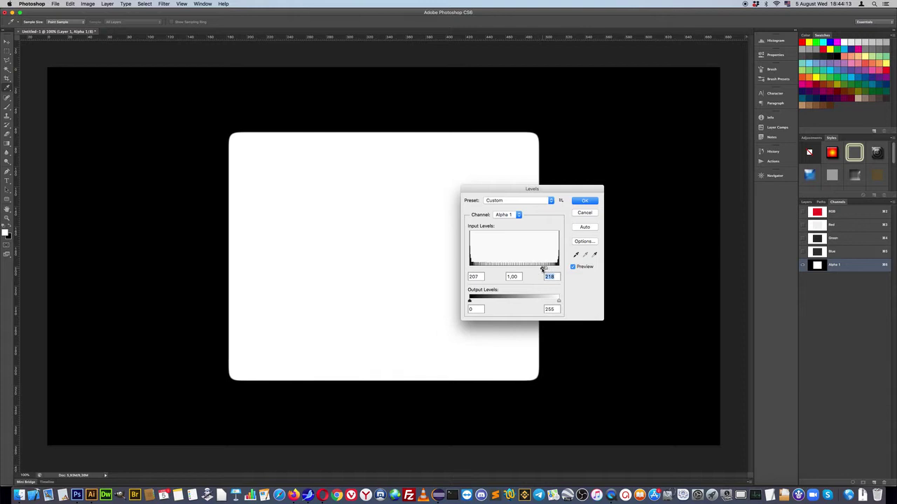
pyautogui.click(591, 201)
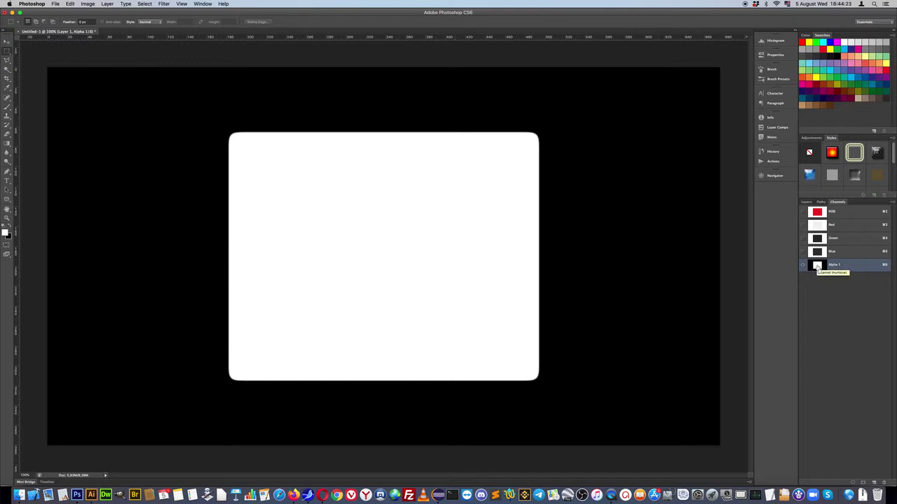
# Load the Alpha 1 mask as a selection, fill it light cyan on new Layer 2, and deselect
pyautogui.keyDown('super'); pyautogui.click(817, 267); pyautogui.keyUp('super')
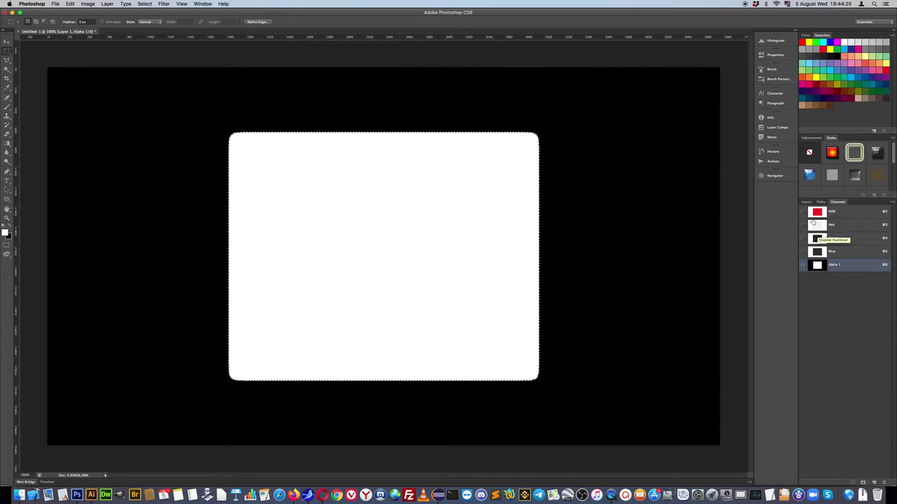
pyautogui.click(832, 214)
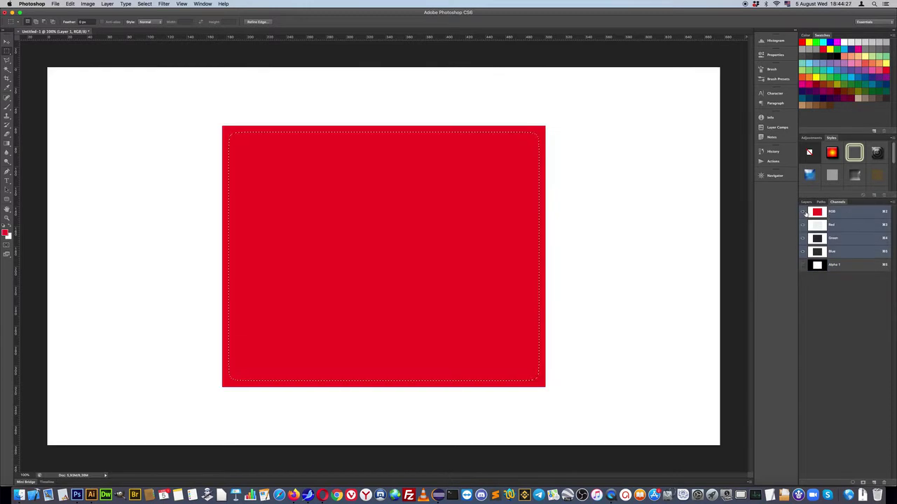
pyautogui.click(807, 203)
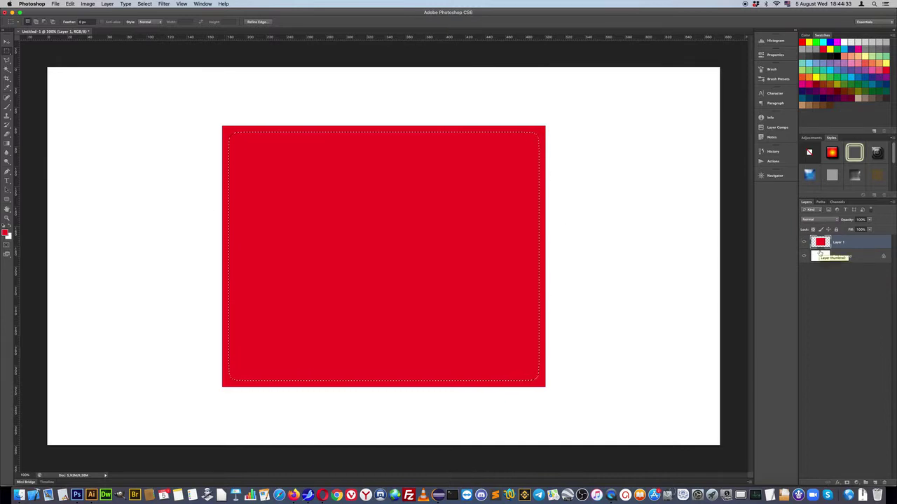
pyautogui.click(877, 484)
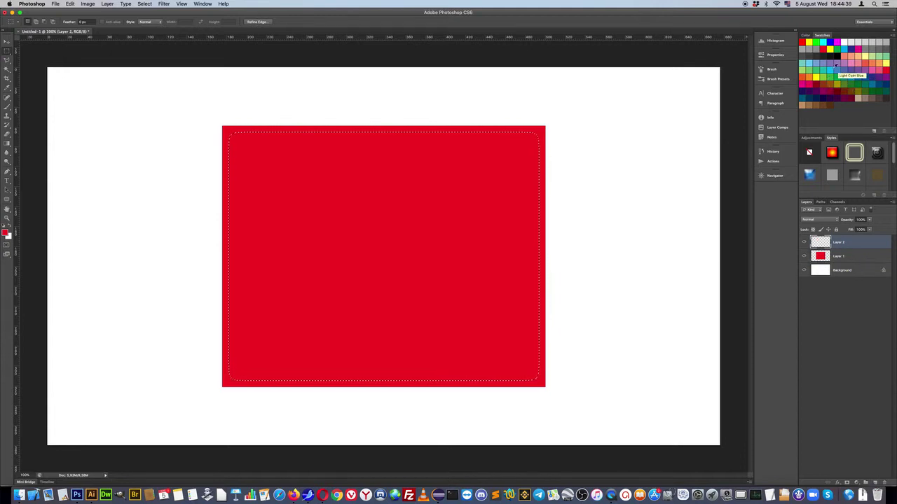
pyautogui.click(835, 66)
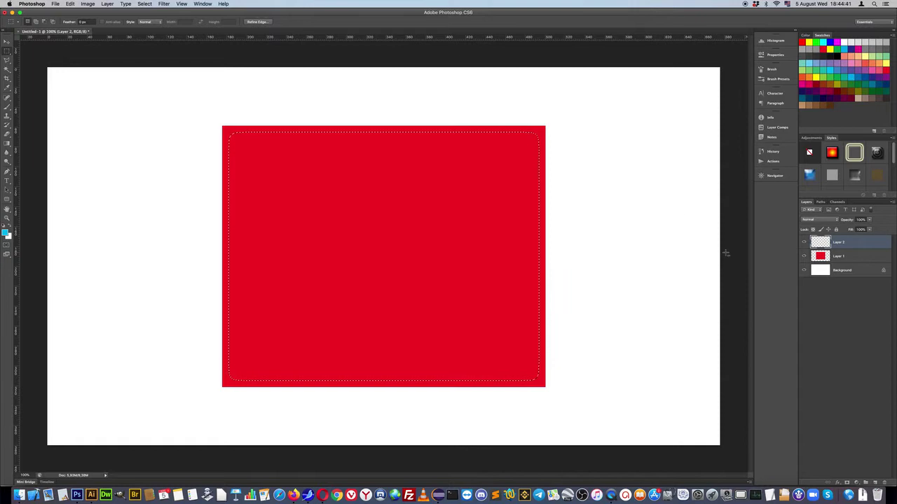
pyautogui.hotkey('alt', 'BackSpace')
pyautogui.press('super+d')
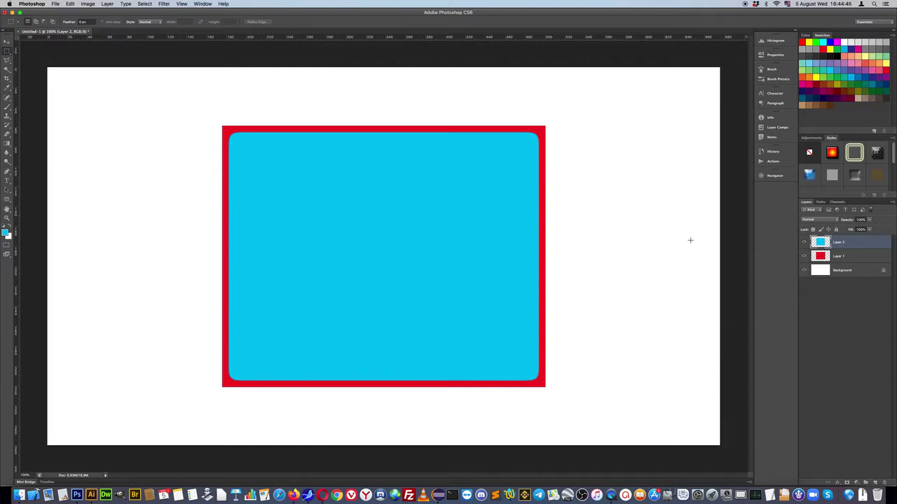
# Delete Layer 1, Layer 2 and the Alpha 1 channel, leaving only the white Background
pyautogui.keyDown('shift'); pyautogui.click(858, 256); pyautogui.keyUp('shift')
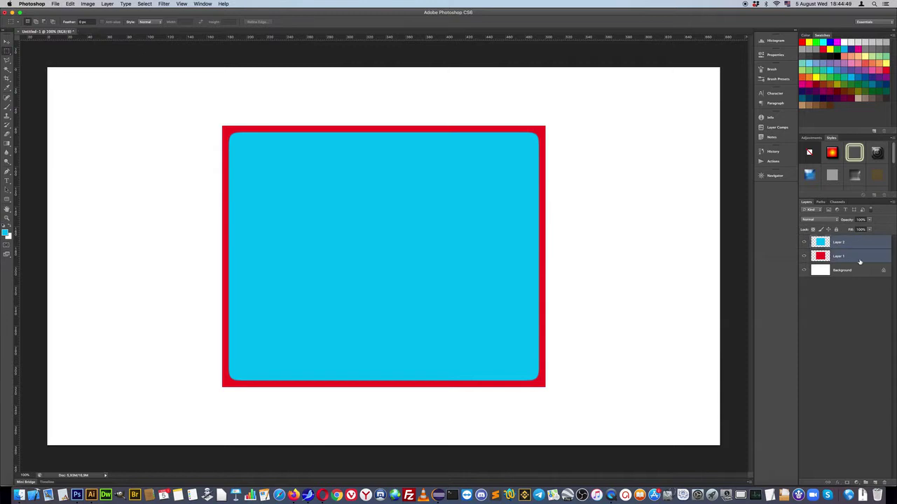
pyautogui.moveTo(860, 260); pyautogui.dragTo(885, 483)
pyautogui.click(837, 202)
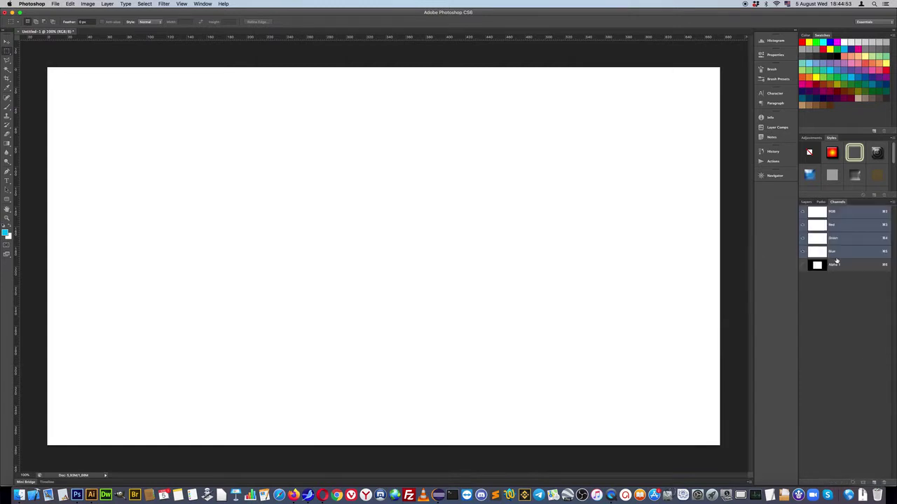
pyautogui.click(835, 264)
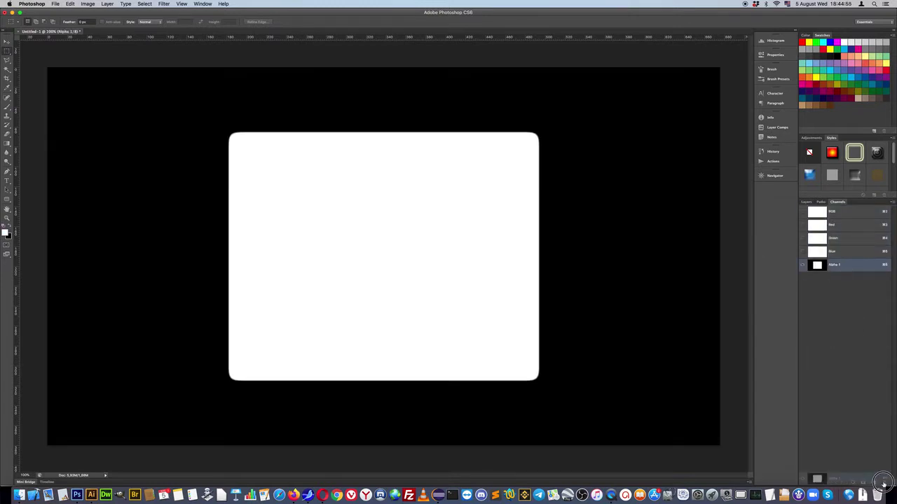
pyautogui.moveTo(851, 326); pyautogui.dragTo(885, 482)
pyautogui.click(806, 202)
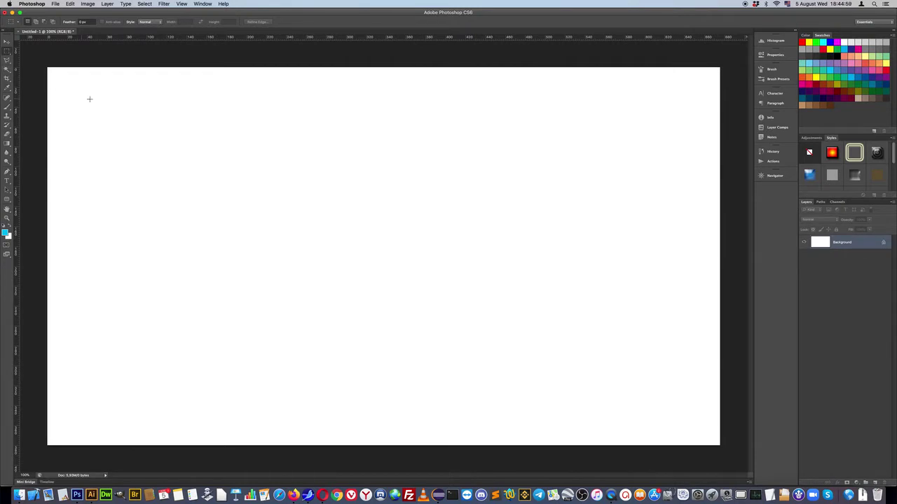
# Combine nine overlapping marquee rectangles into one stepped selection, then add an empty Layer 1
pyautogui.moveTo(87, 98); pyautogui.dragTo(237, 248)
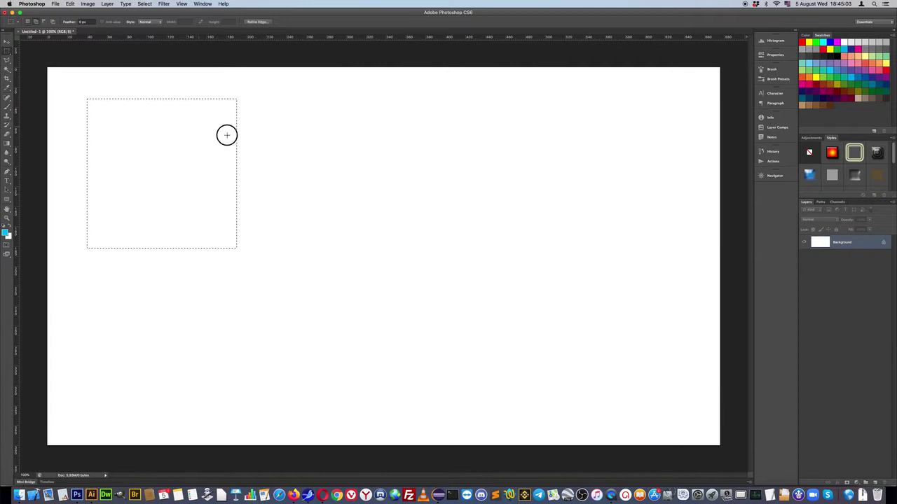
pyautogui.moveTo(199, 126); pyautogui.dragTo(438, 162)
pyautogui.moveTo(204, 184); pyautogui.dragTo(437, 222)
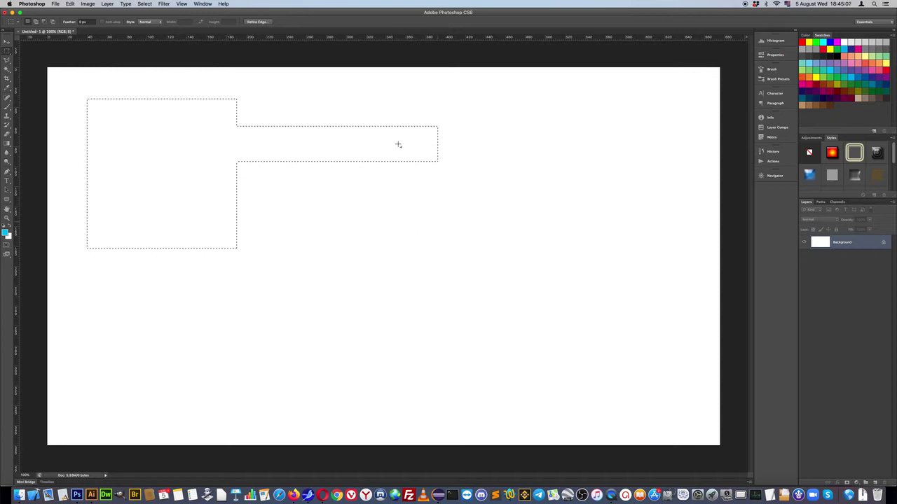
pyautogui.moveTo(395, 92)
pyautogui.mouseDown()
pyautogui.moveTo(526, 321)
pyautogui.moveTo(622, 425)
pyautogui.mouseUp()
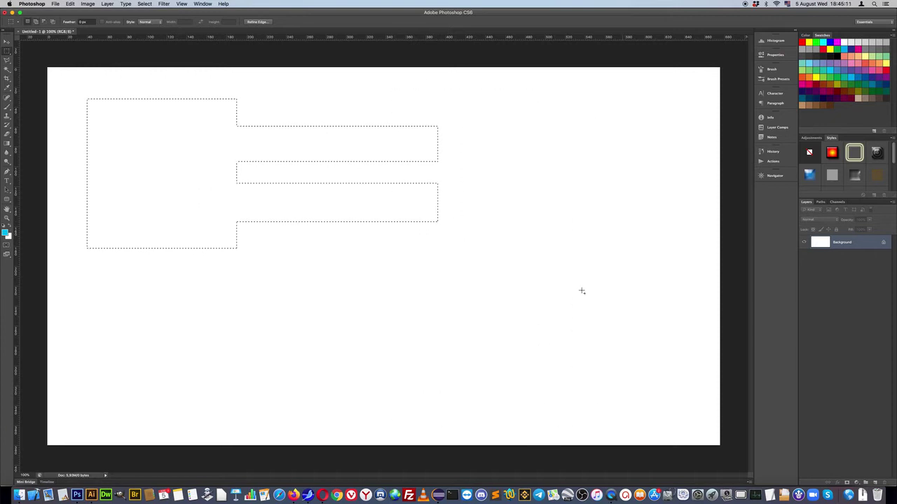
pyautogui.moveTo(599, 124); pyautogui.dragTo(677, 161)
pyautogui.moveTo(596, 231); pyautogui.dragTo(683, 268)
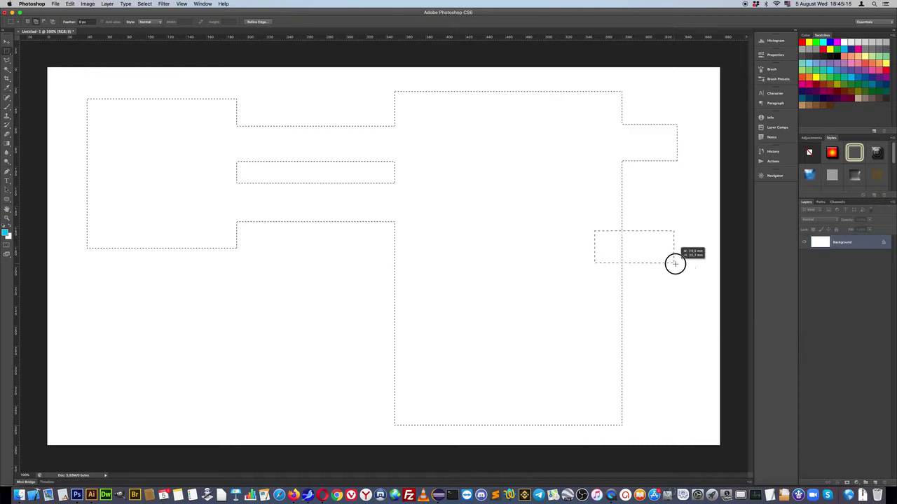
pyautogui.moveTo(608, 322); pyautogui.dragTo(690, 364)
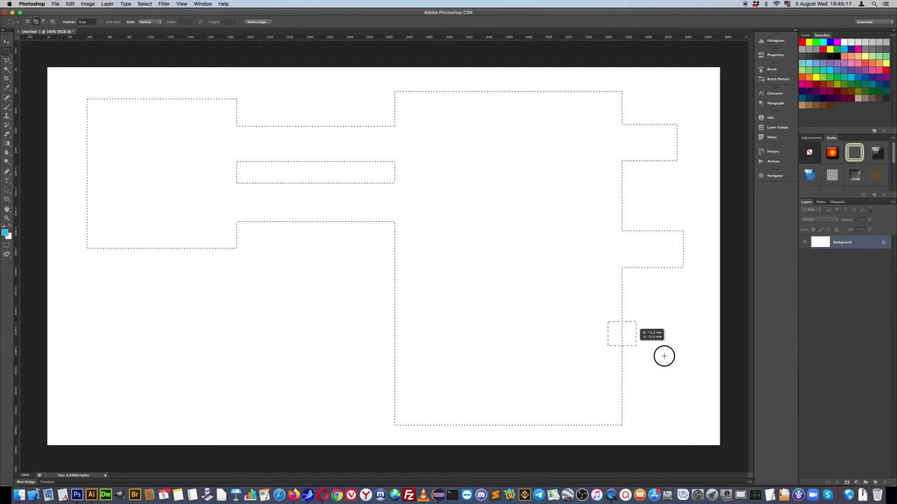
pyautogui.moveTo(472, 396); pyautogui.dragTo(134, 322)
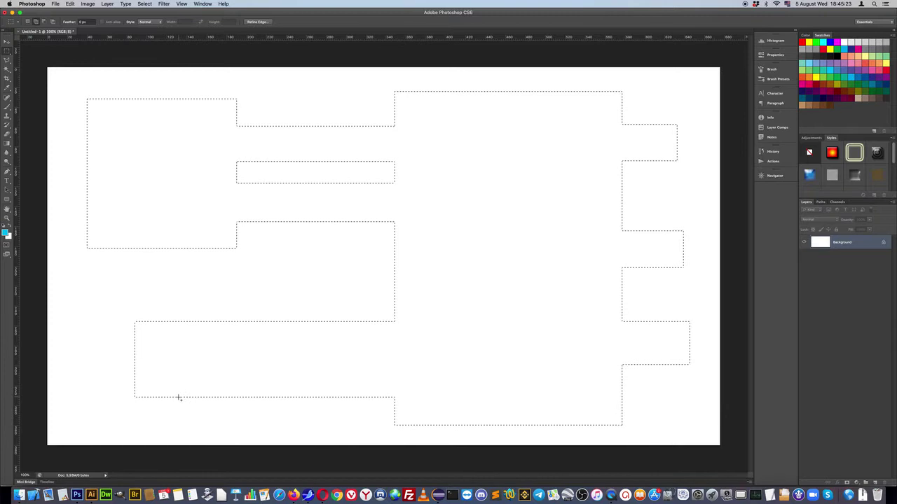
pyautogui.moveTo(180, 389); pyautogui.dragTo(127, 209)
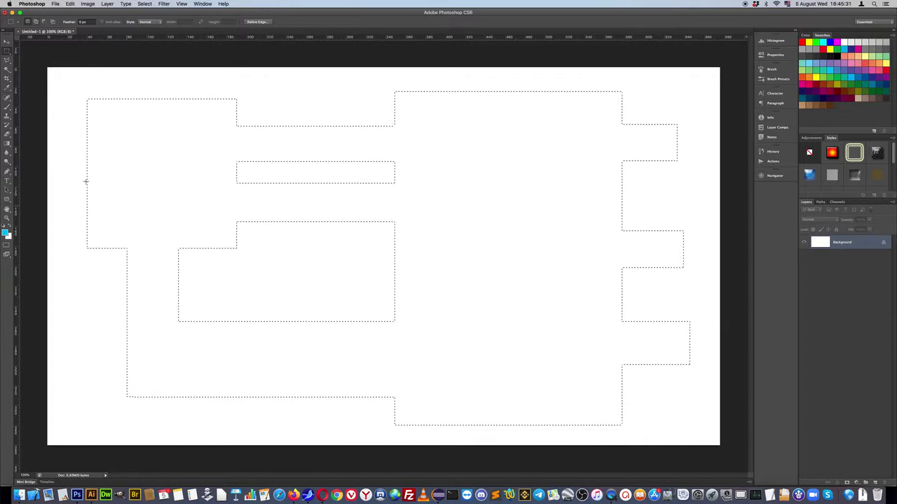
pyautogui.click(875, 482)
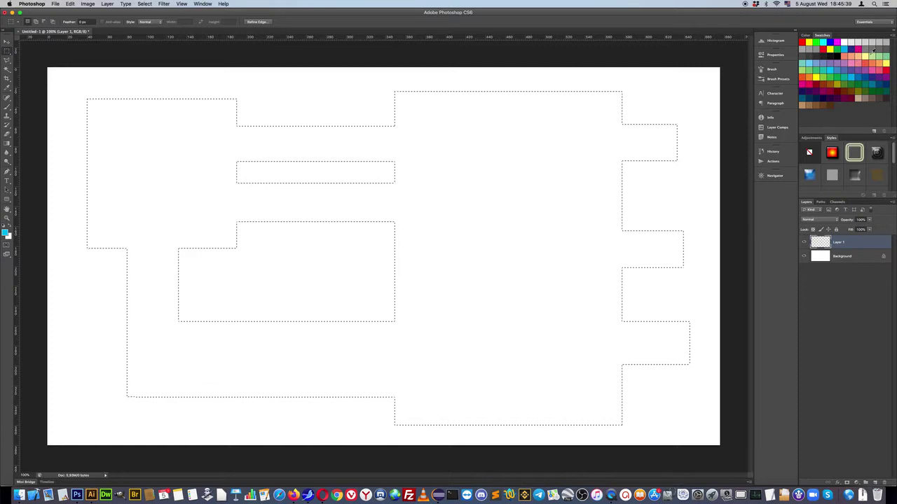
# Fill the stepped selection on Layer 1 with light green and deselect
pyautogui.click(886, 57)
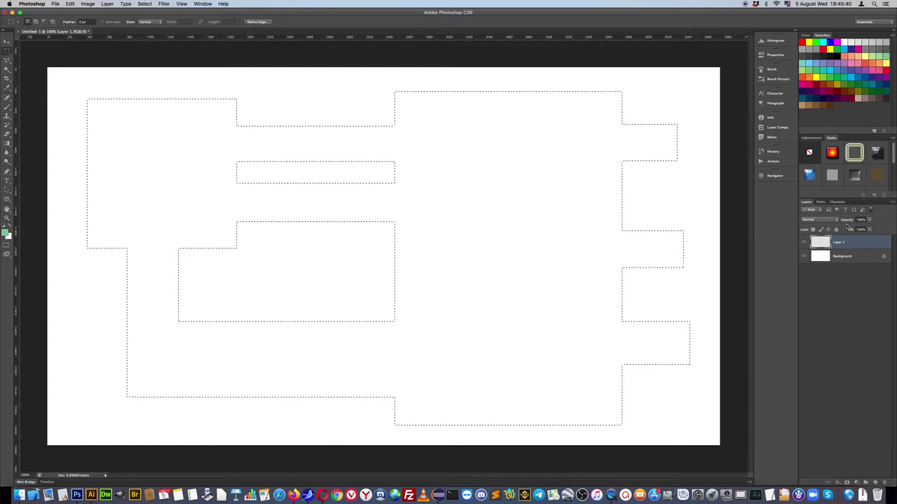
pyautogui.hotkey('alt', 'BackSpace')
pyautogui.press('super+d')
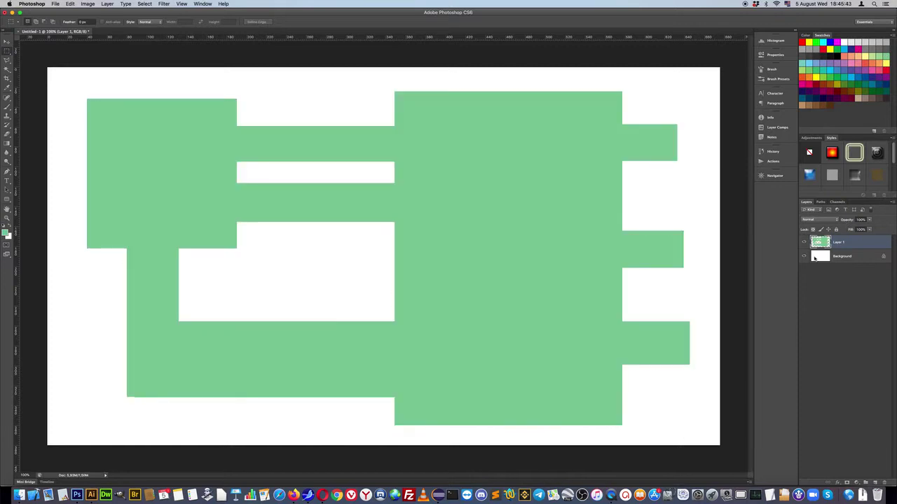
# Sketch dark purple brush curves at the shape's corners on a temporary Layer 2, then delete it
pyautogui.click(874, 482)
pyautogui.click(8, 106)
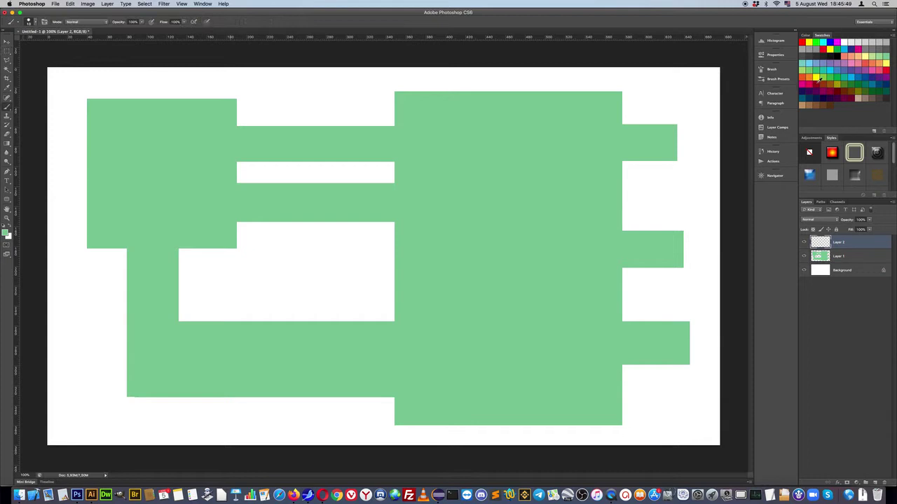
pyautogui.click(814, 86)
pyautogui.moveTo(97, 102)
pyautogui.mouseDown()
pyautogui.moveTo(88, 100)
pyautogui.moveTo(87, 115)
pyautogui.mouseUp()
pyautogui.moveTo(220, 101)
pyautogui.mouseDown()
pyautogui.moveTo(234, 106)
pyautogui.moveTo(240, 127)
pyautogui.moveTo(254, 128)
pyautogui.mouseUp()
pyautogui.moveTo(246, 160); pyautogui.dragTo(236, 171)
pyautogui.moveTo(379, 160); pyautogui.dragTo(391, 173)
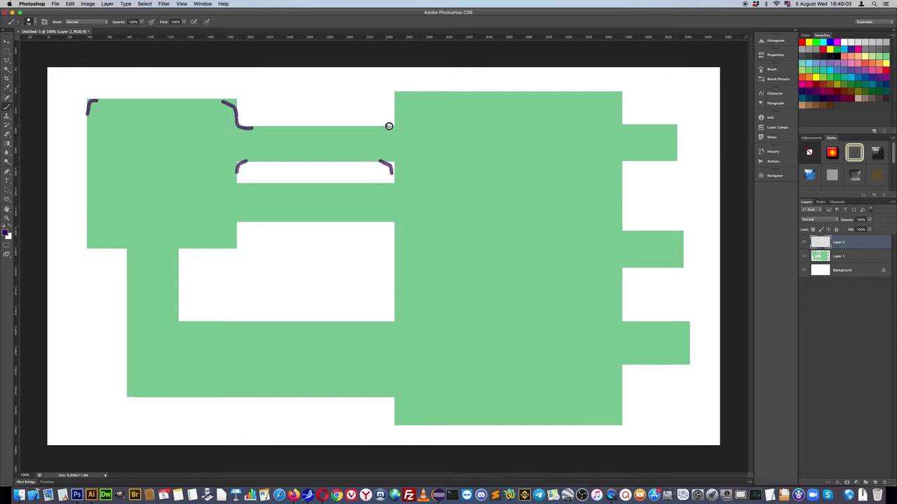
pyautogui.moveTo(386, 126)
pyautogui.mouseDown()
pyautogui.moveTo(397, 93)
pyautogui.moveTo(414, 91)
pyautogui.mouseUp()
pyautogui.moveTo(613, 94)
pyautogui.mouseDown()
pyautogui.moveTo(621, 92)
pyautogui.moveTo(622, 124)
pyautogui.moveTo(634, 124)
pyautogui.mouseUp()
pyautogui.moveTo(246, 167); pyautogui.dragTo(238, 179)
pyautogui.moveTo(242, 221)
pyautogui.mouseDown()
pyautogui.moveTo(237, 236)
pyautogui.moveTo(265, 222)
pyautogui.mouseUp()
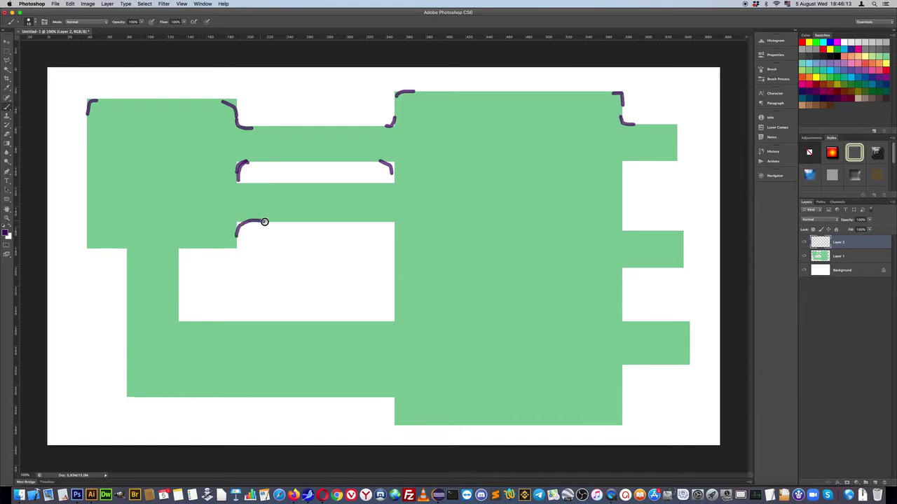
pyautogui.moveTo(188, 249)
pyautogui.mouseDown()
pyautogui.moveTo(178, 267)
pyautogui.moveTo(241, 237)
pyautogui.mouseUp()
pyautogui.click(205, 246)
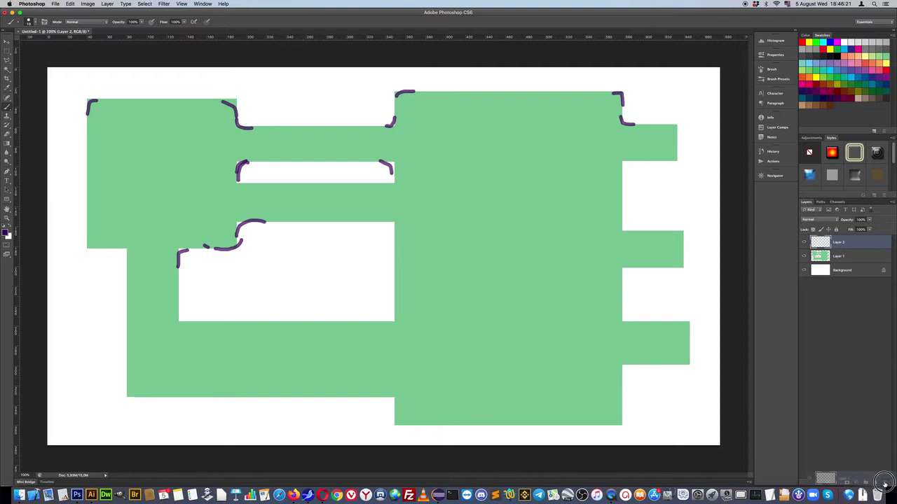
pyautogui.press('super+e')
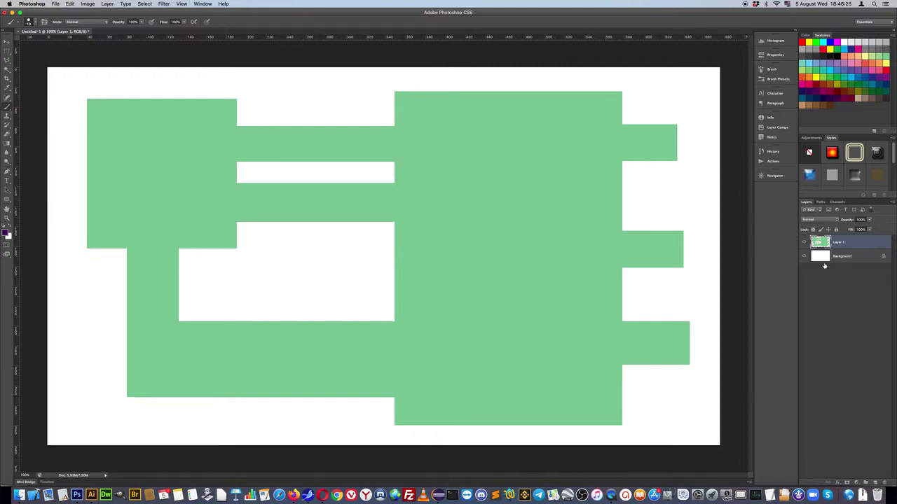
# Load the green shape as a selection and fill it white in a new Alpha 1 channel
pyautogui.keyDown('super'); pyautogui.click(819, 241); pyautogui.keyUp('super')
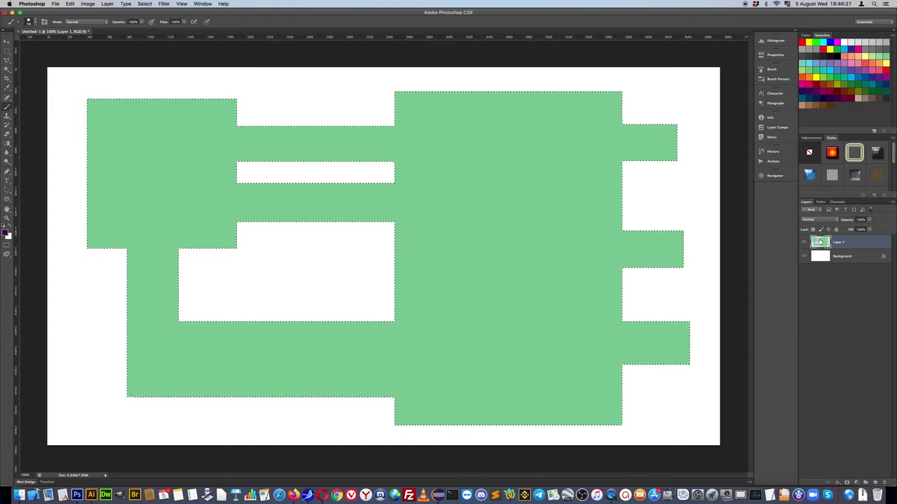
pyautogui.click(837, 202)
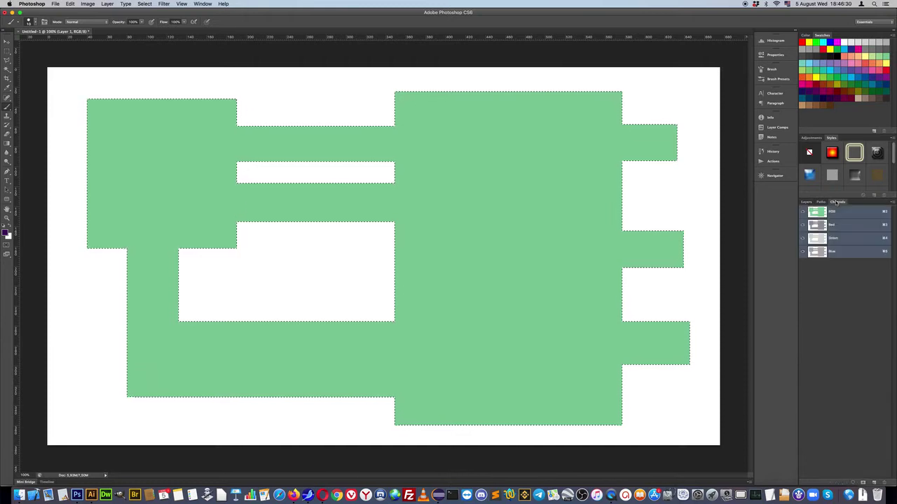
pyautogui.click(875, 483)
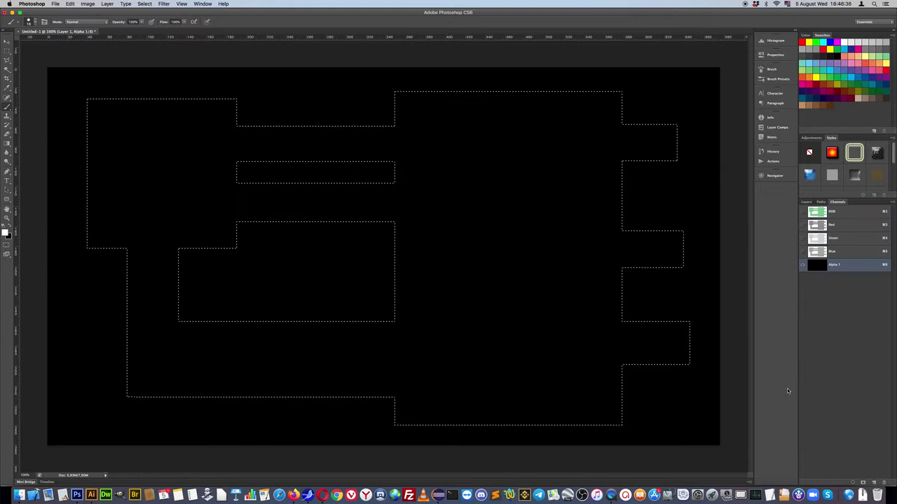
pyautogui.hotkey('alt', 'BackSpace')
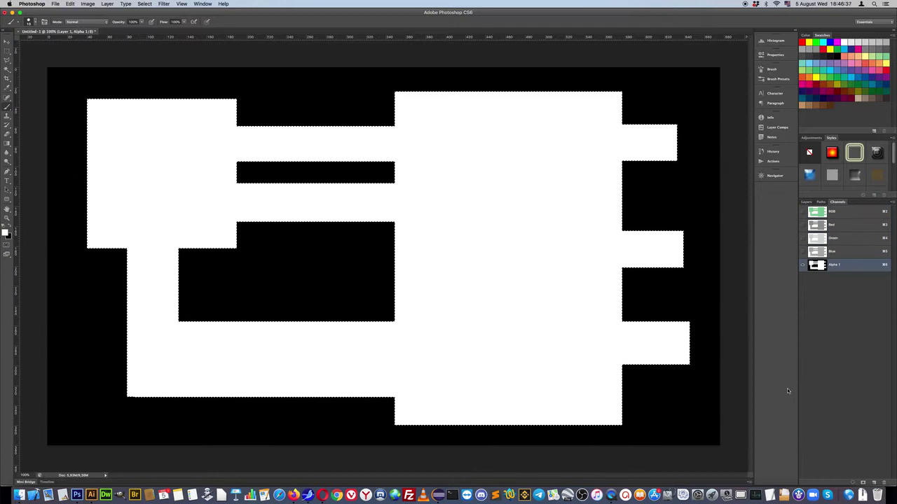
pyautogui.hotkey('ctrl', 'd')
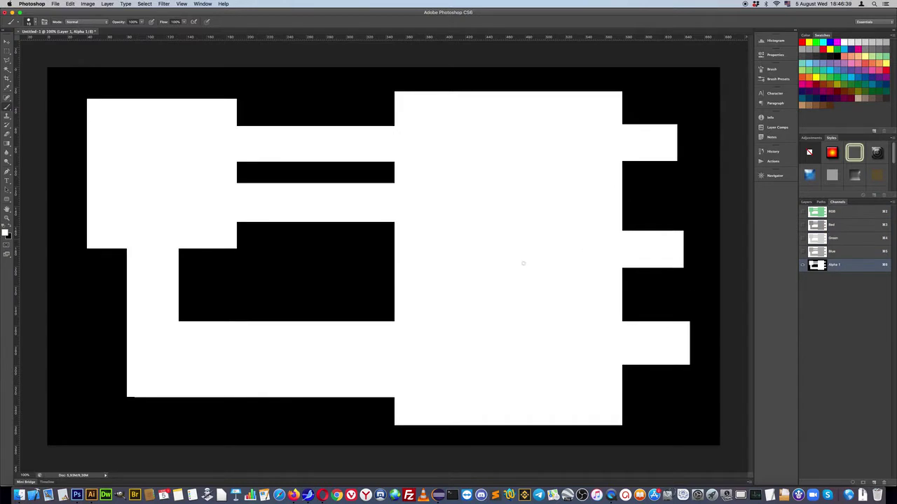
# Apply a Gaussian Blur with radius 8 pixels to the Alpha 1 channel
pyautogui.click(162, 4)
pyautogui.moveTo(168, 86)
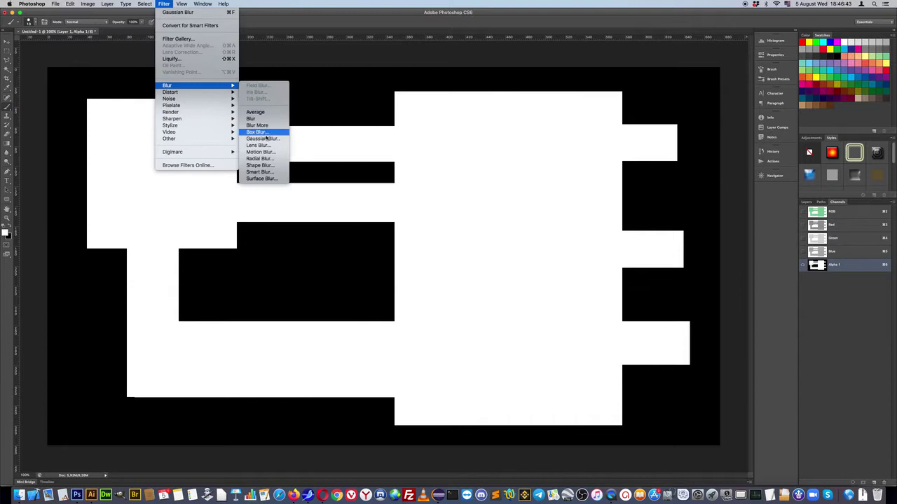
pyautogui.click(263, 138)
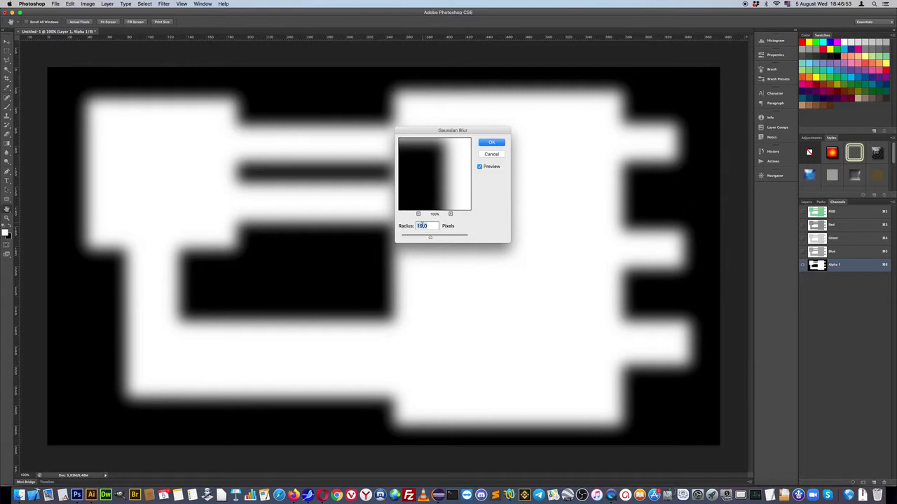
pyautogui.write('8')
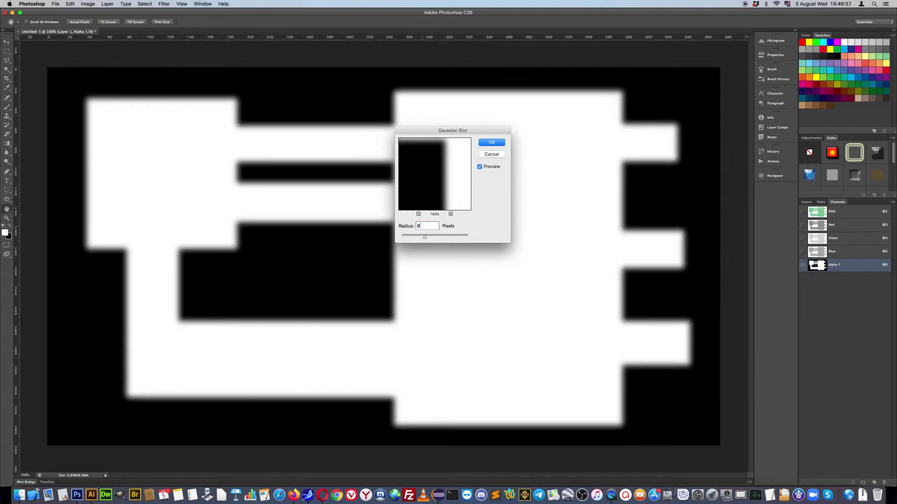
pyautogui.click(493, 144)
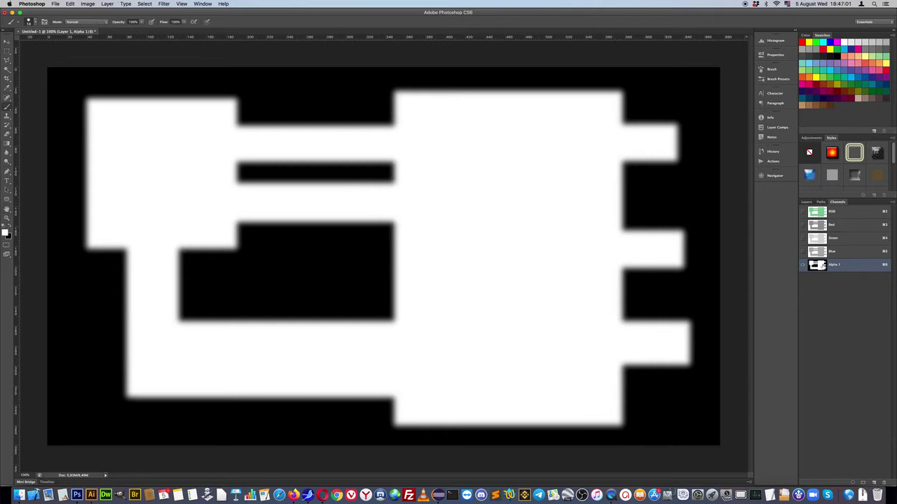
# Apply Levels to Alpha 1 with the black input at 208 and white input at 216
pyautogui.press('super+l')
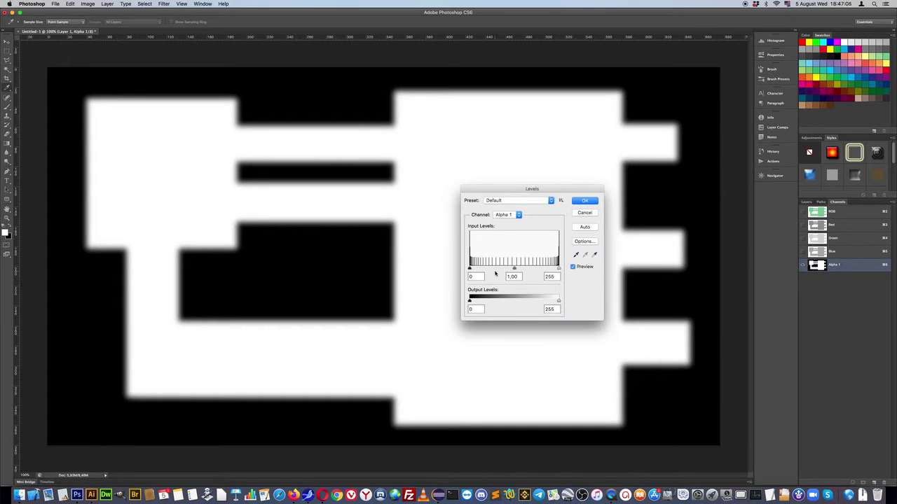
pyautogui.moveTo(470, 269); pyautogui.dragTo(502, 268)
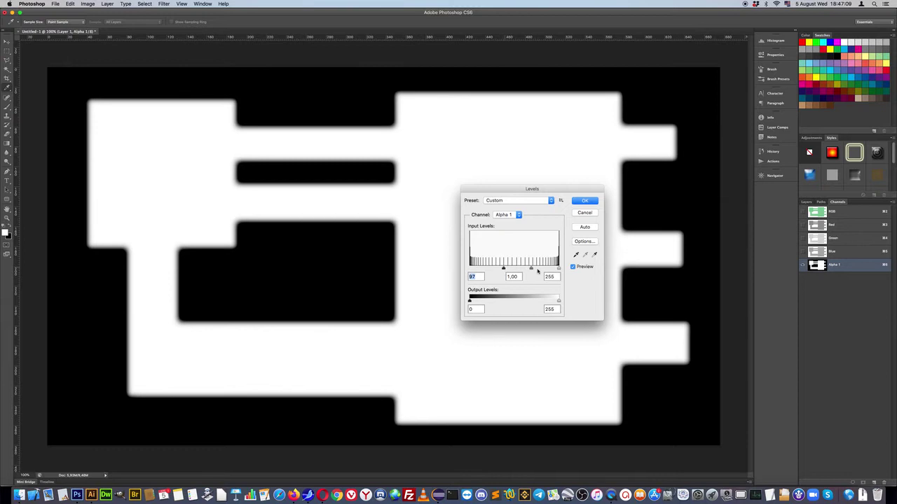
pyautogui.moveTo(559, 269)
pyautogui.mouseDown()
pyautogui.moveTo(524, 268)
pyautogui.moveTo(542, 269)
pyautogui.mouseUp()
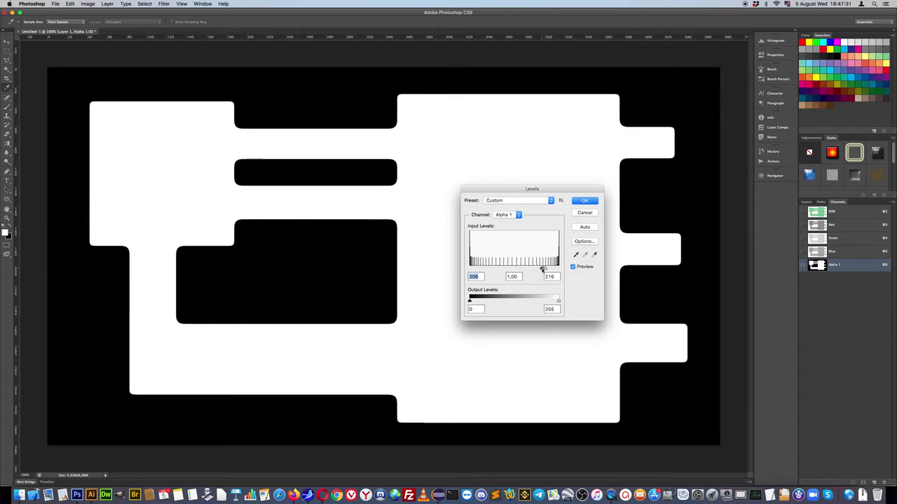
pyautogui.click(581, 202)
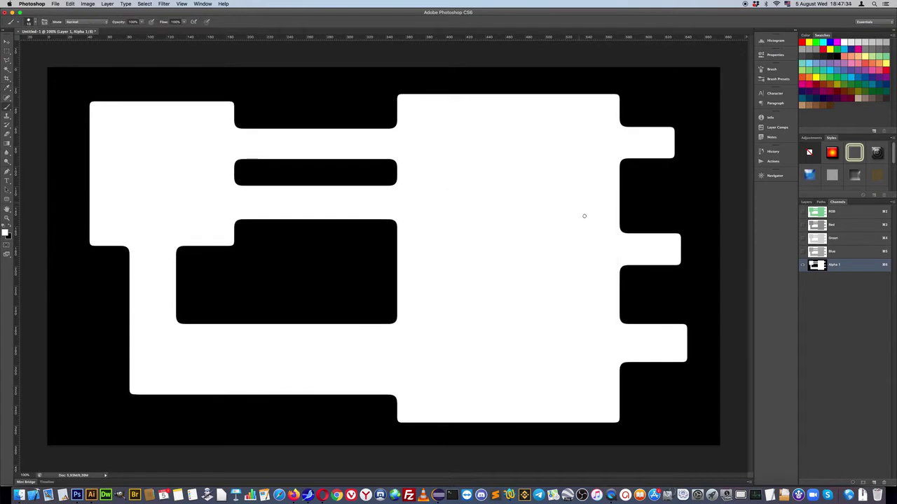
# Fill the Alpha 1 selection purple on a new Layer 2, then delete both shape layers
pyautogui.keyDown('super'); pyautogui.click(817, 265); pyautogui.keyUp('super')
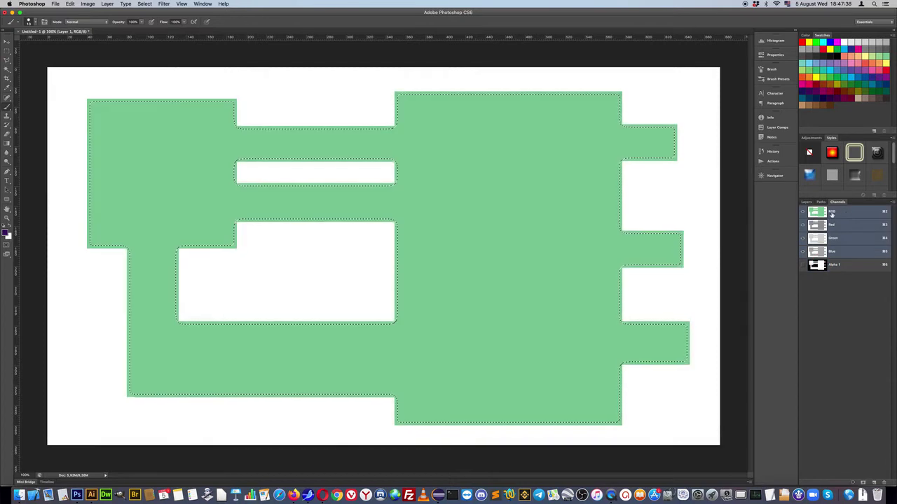
pyautogui.click(817, 212)
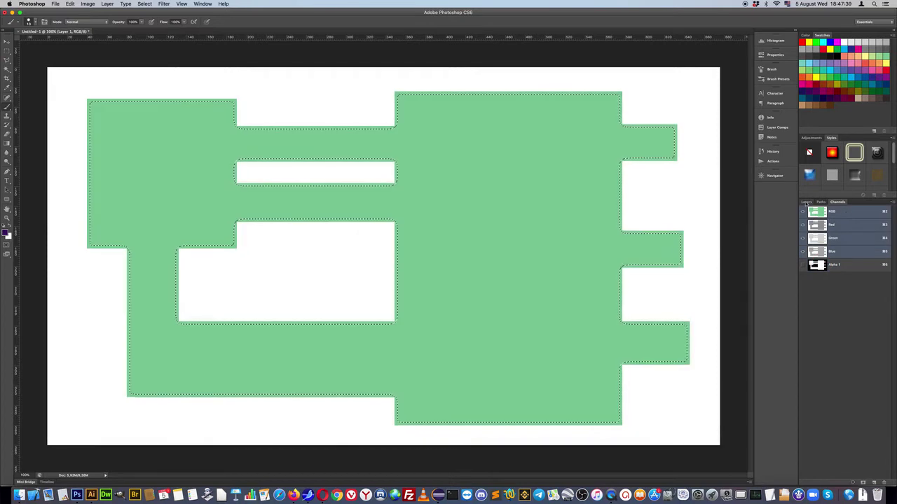
pyautogui.click(806, 203)
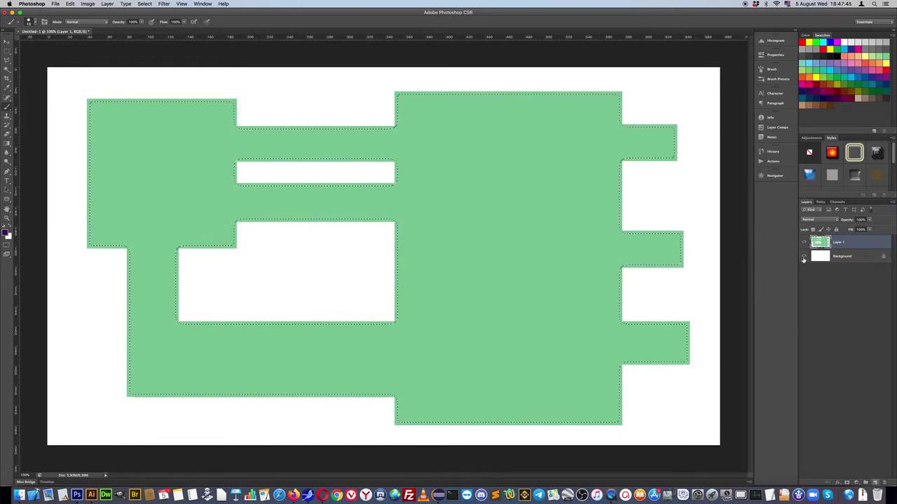
pyautogui.click(873, 484)
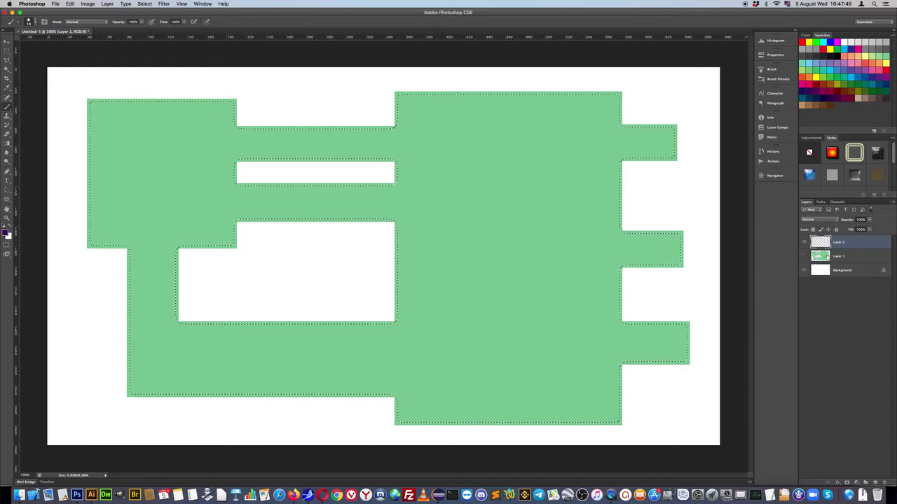
pyautogui.keyDown('ctrl'); pyautogui.click(827, 256); pyautogui.keyUp('ctrl')
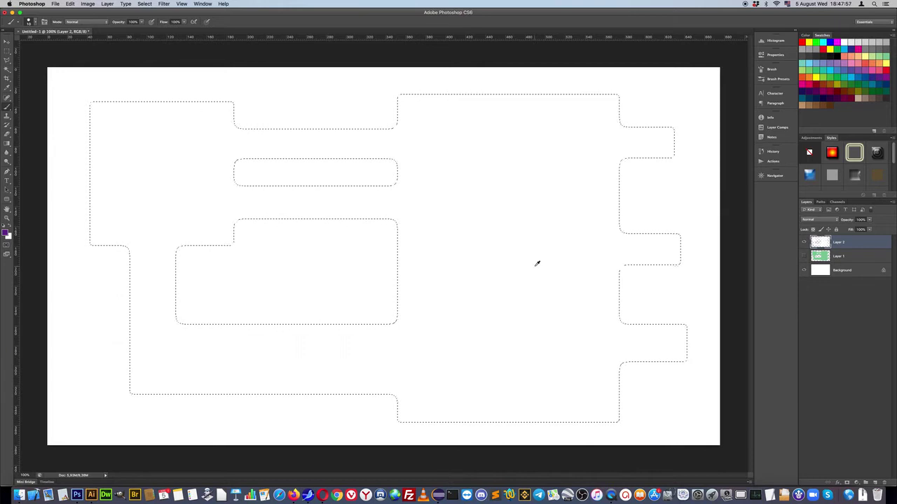
pyautogui.hotkey('alt', 'BackSpace')
pyautogui.press('super+d')
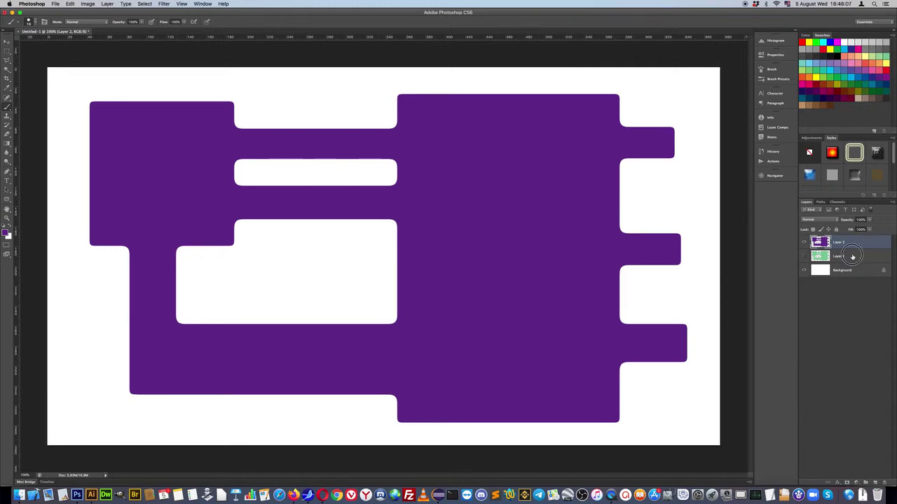
pyautogui.keyDown('shift'); pyautogui.click(852, 257); pyautogui.keyUp('shift')
pyautogui.moveTo(859, 258); pyautogui.dragTo(876, 483)
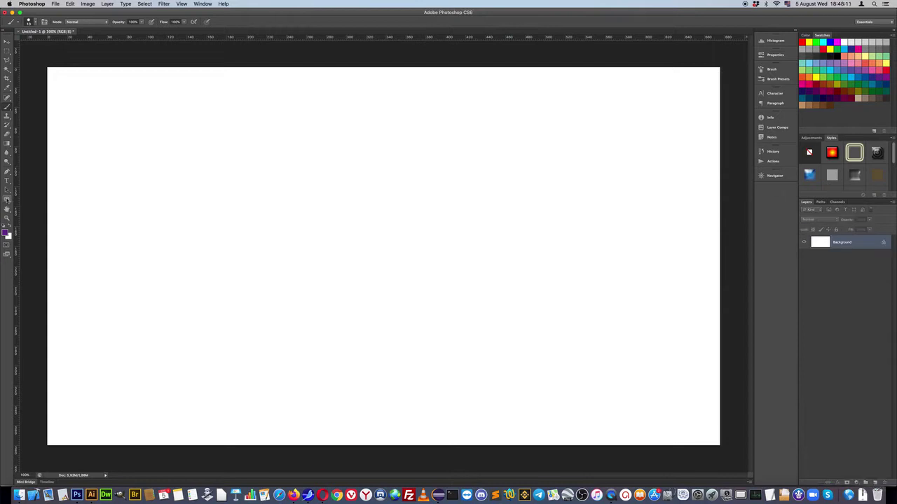
# Select the Custom Shape tool with the outlined star shape from the gallery
pyautogui.moveTo(7, 199); pyautogui.dragTo(32, 210)
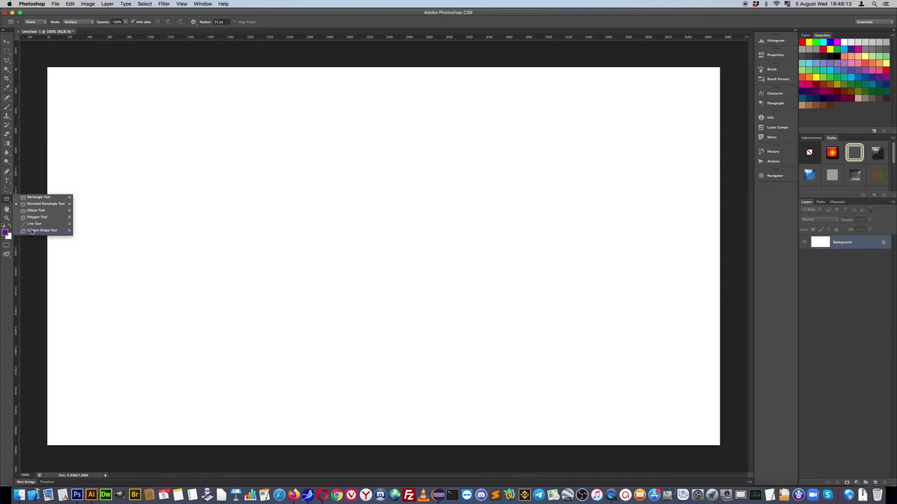
pyautogui.click(31, 232)
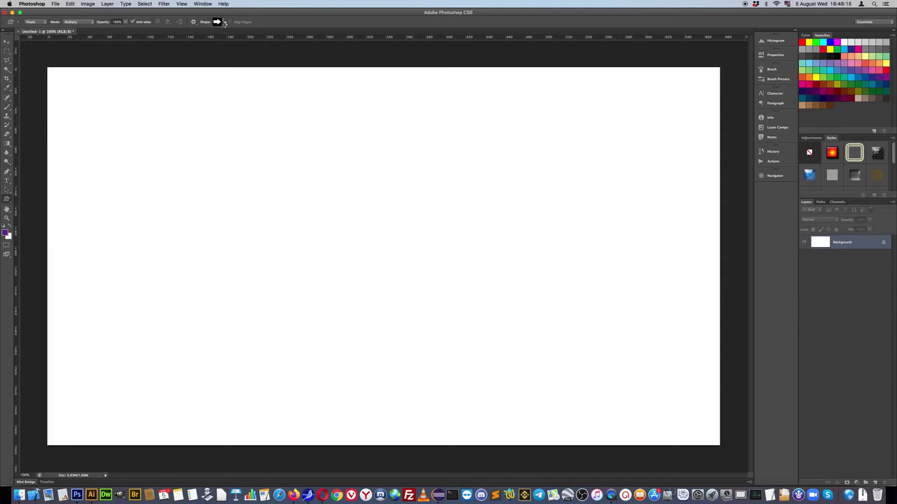
pyautogui.click(223, 22)
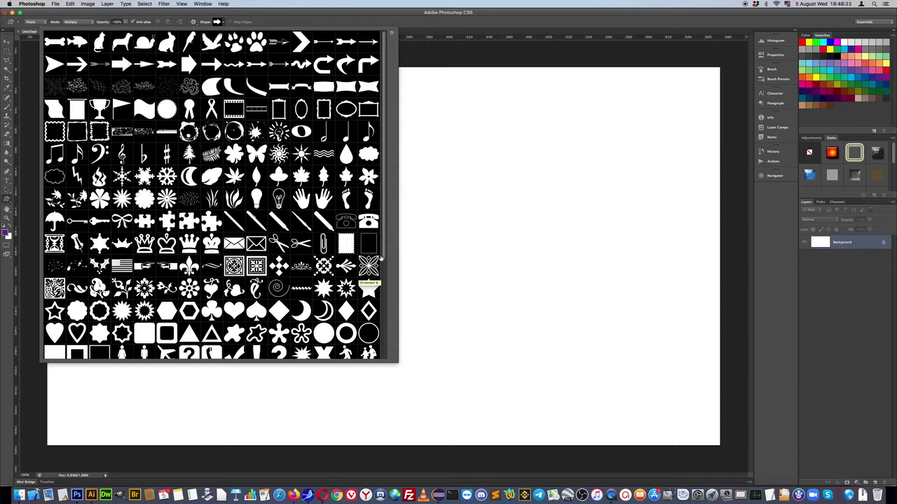
pyautogui.moveTo(383, 140); pyautogui.dragTo(387, 231)
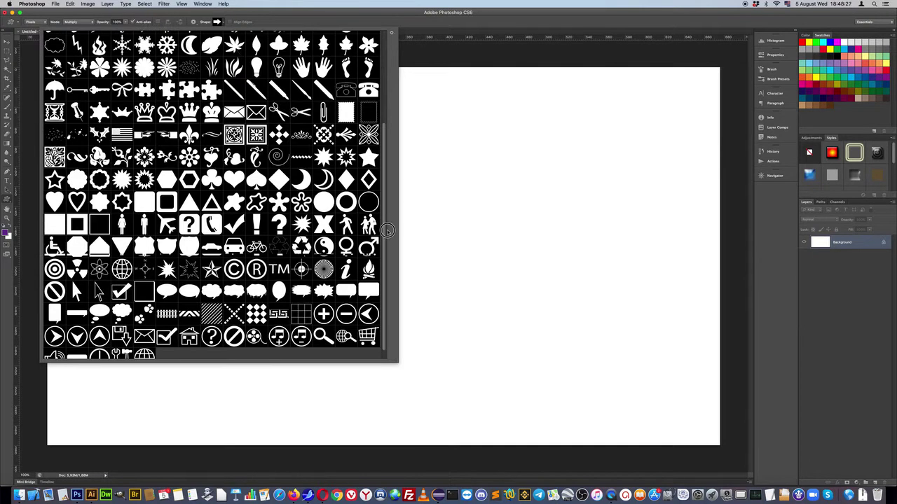
pyautogui.moveTo(387, 230); pyautogui.dragTo(384, 251)
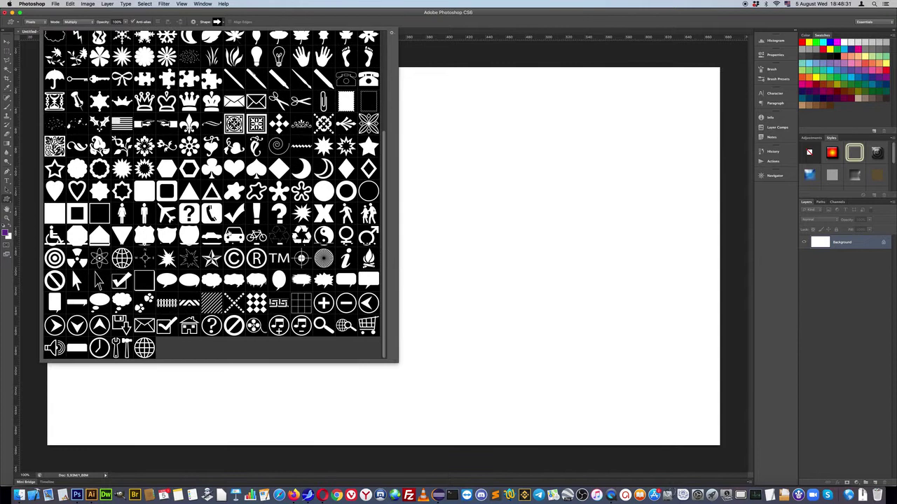
pyautogui.click(55, 169)
pyautogui.click(431, 239)
pyautogui.click(432, 240)
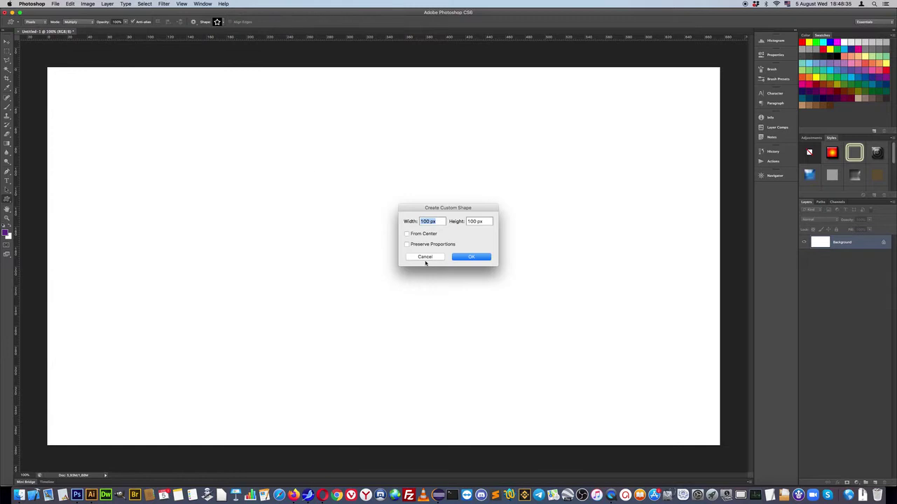
pyautogui.press('Escape')
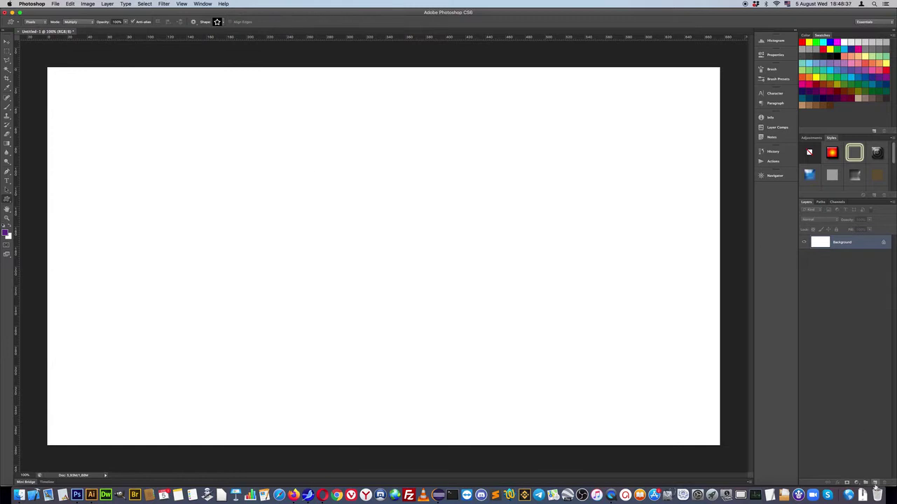
# Add a new empty Layer 1 and set the shape drawing mode to Pixels
pyautogui.click(875, 482)
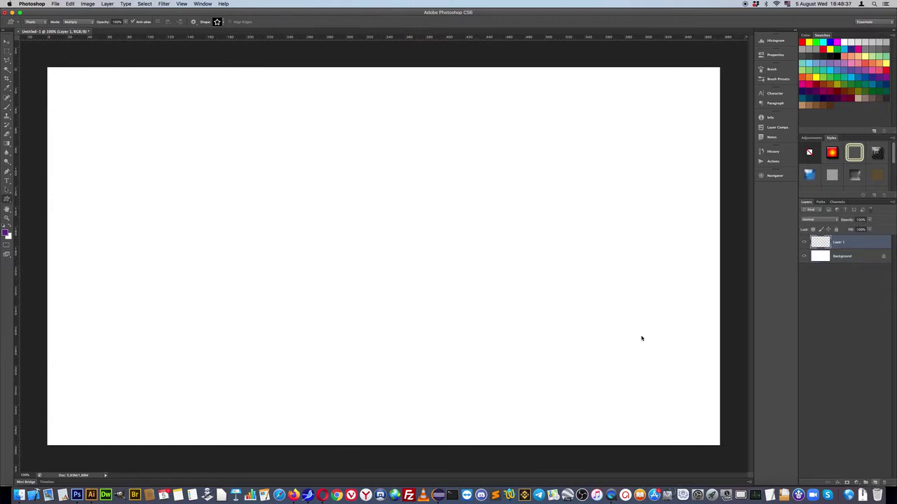
pyautogui.click(37, 21)
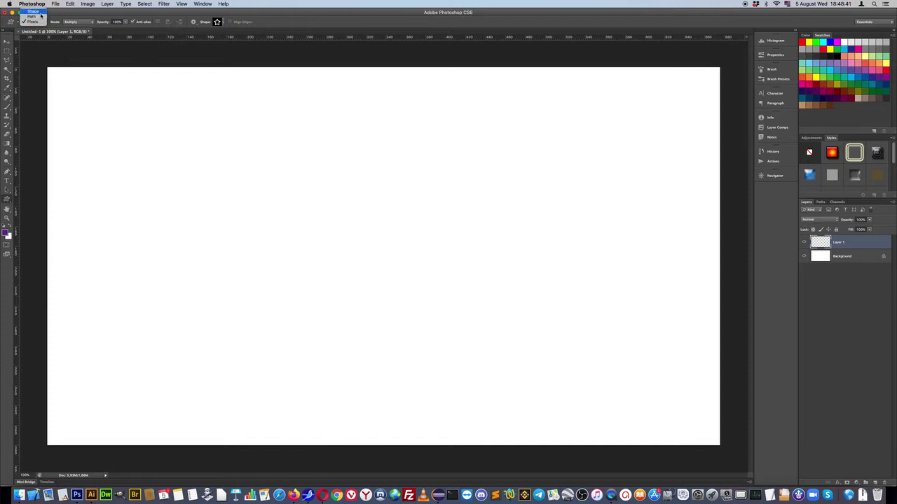
pyautogui.click(35, 21)
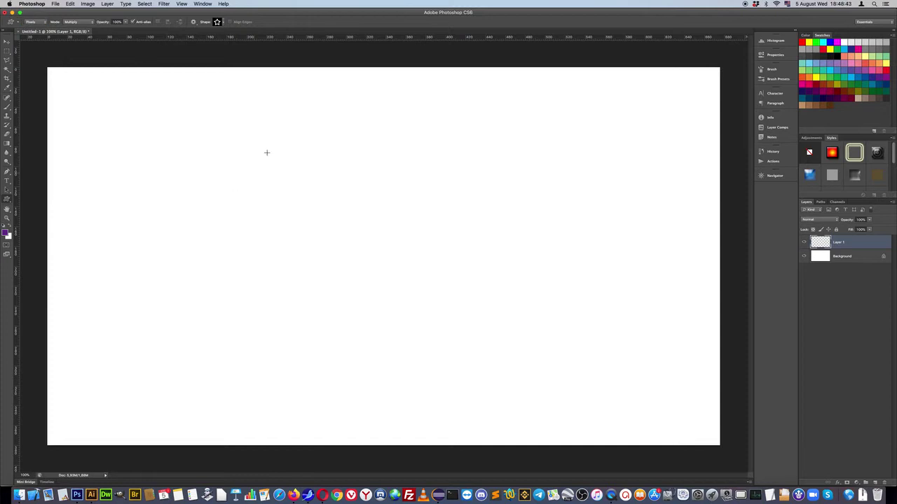
# Draw a large purple star and centre it on the canvas using the Background
pyautogui.moveTo(257, 143); pyautogui.dragTo(532, 416)
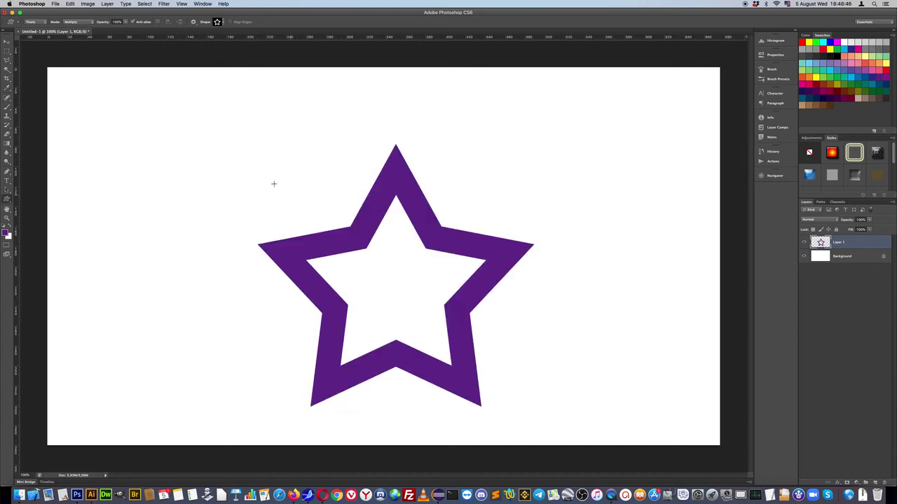
pyautogui.press('v')
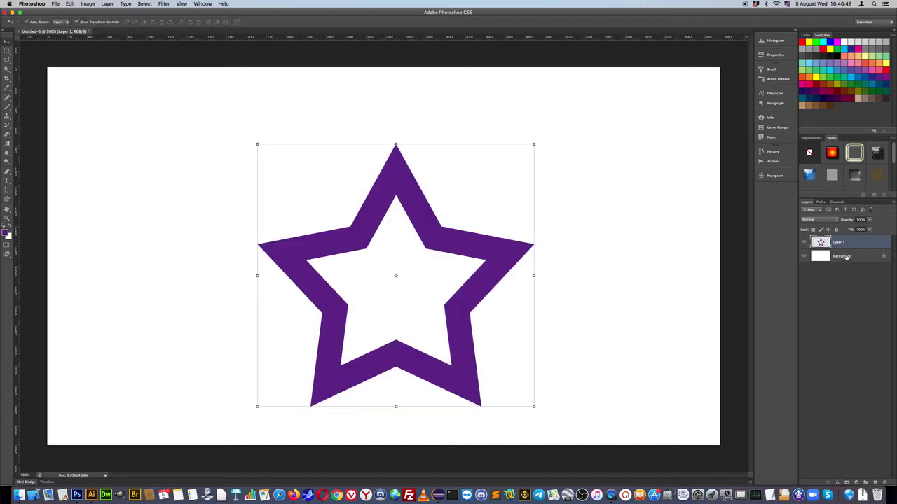
pyautogui.keyDown('shift'); pyautogui.click(844, 256); pyautogui.keyUp('shift')
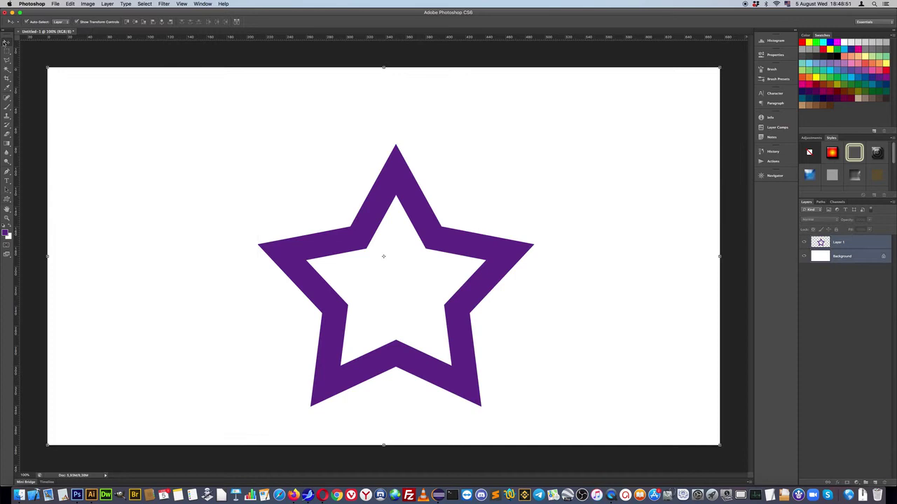
pyautogui.click(135, 22)
pyautogui.click(161, 21)
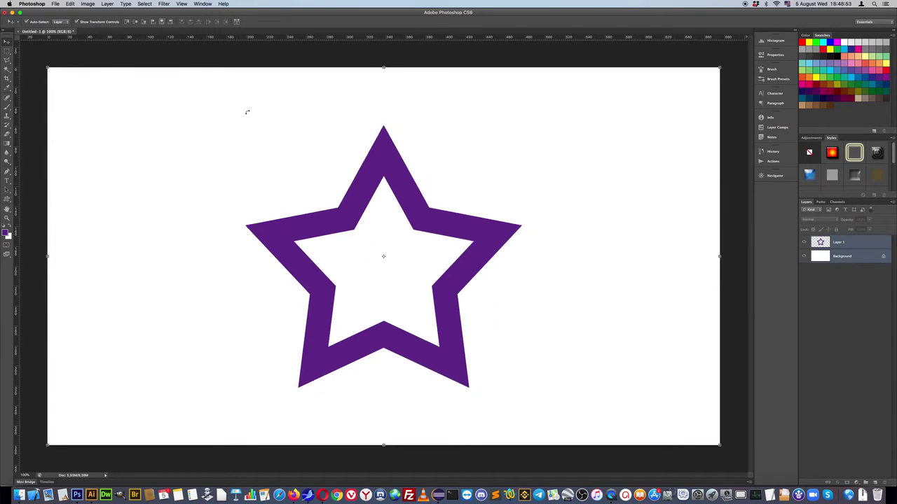
pyautogui.click(820, 243)
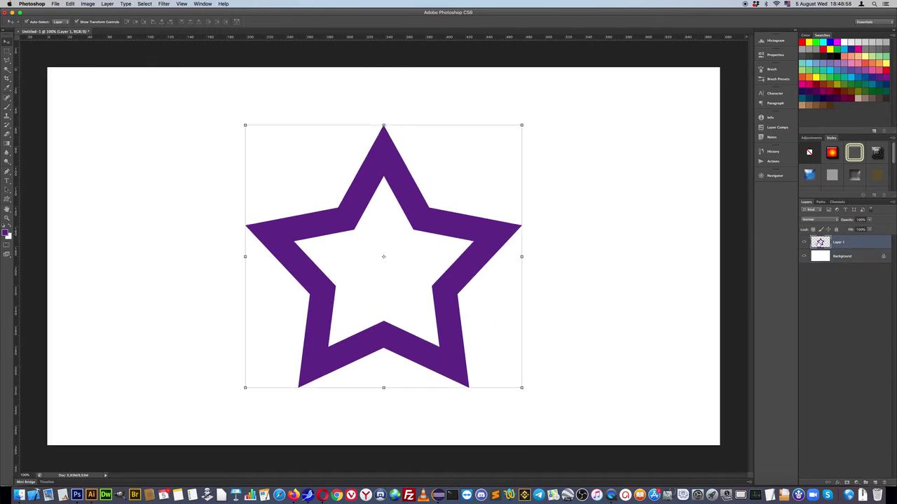
# Load the star as a selection and fill it white in a new Alpha 2 channel
pyautogui.keyDown('super'); pyautogui.click(820, 242); pyautogui.keyUp('super')
pyautogui.click(837, 202)
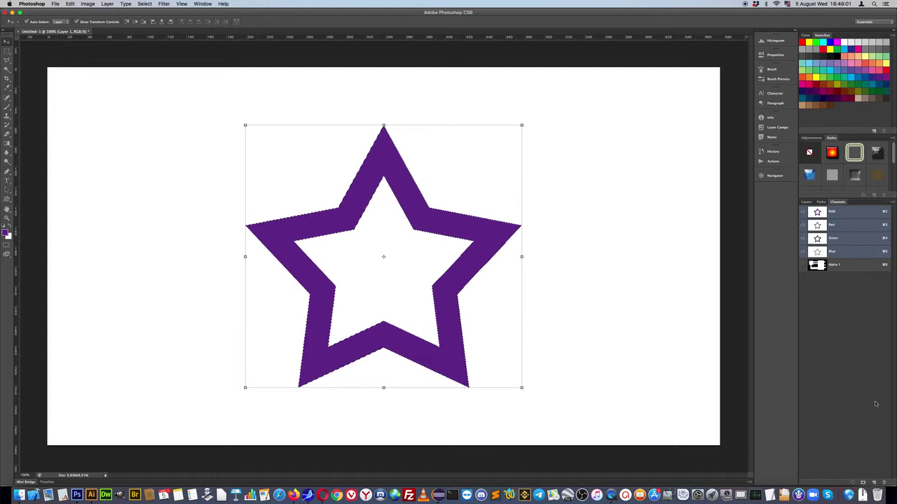
pyautogui.click(875, 481)
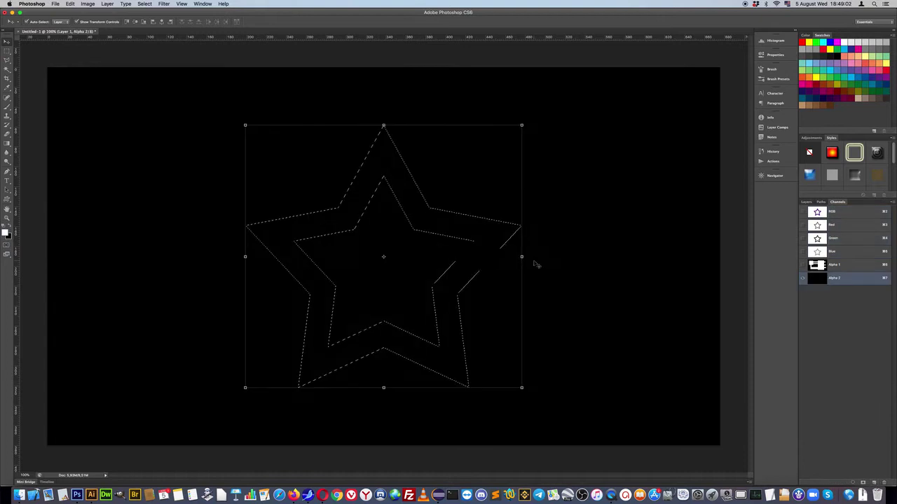
pyautogui.hotkey('alt', 'BackSpace')
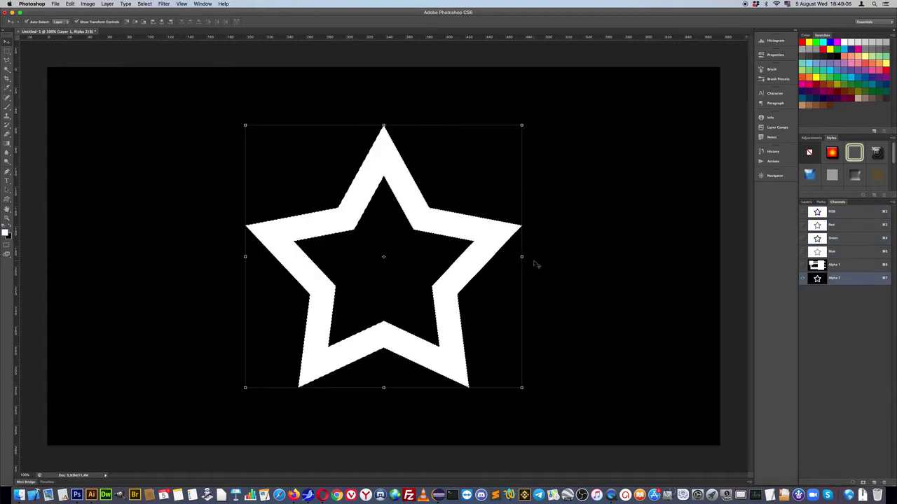
# Reapply the Gaussian Blur to the Alpha 2 star and open Levels for it
pyautogui.click(163, 4)
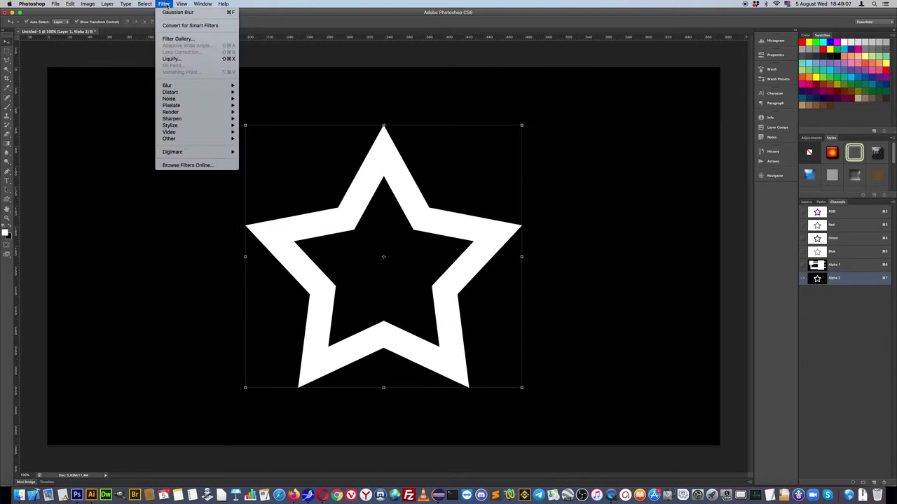
pyautogui.click(182, 12)
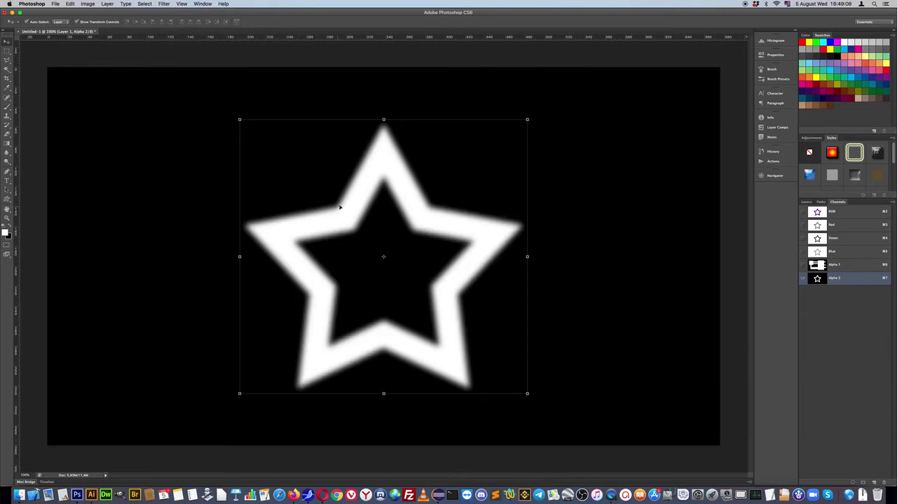
pyautogui.click(164, 4)
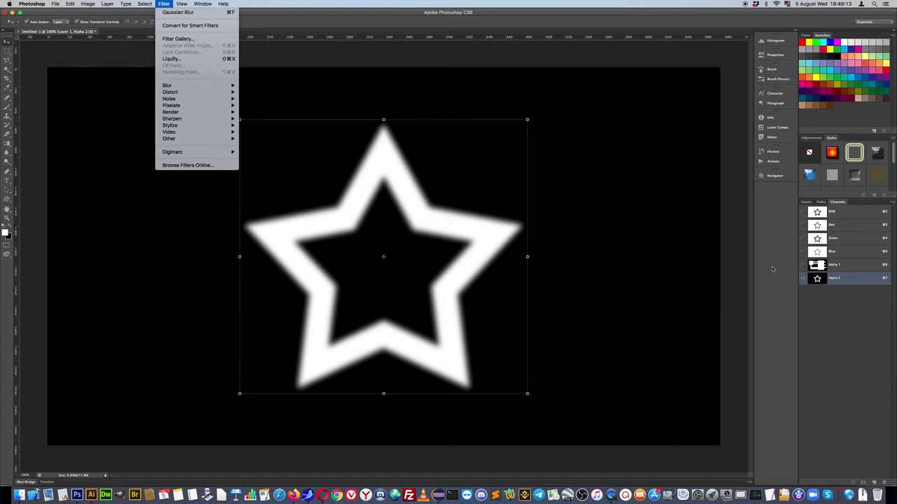
pyautogui.click(839, 306)
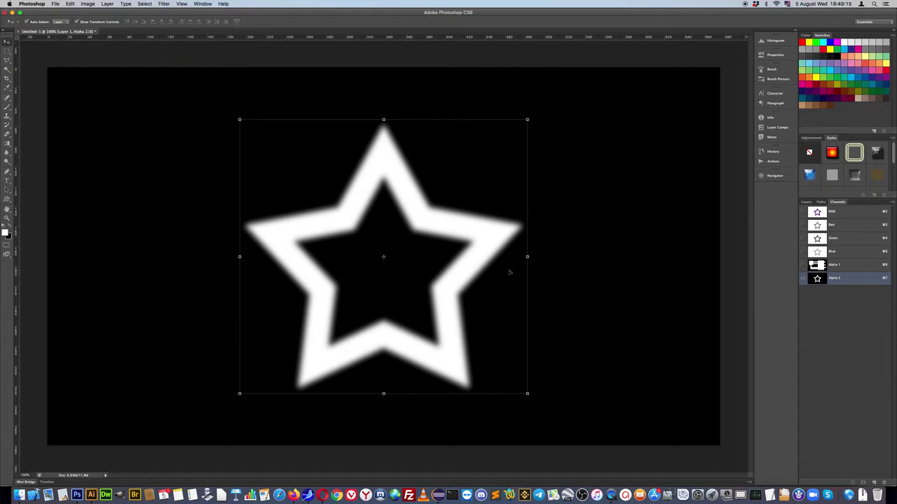
pyautogui.press('super+l')
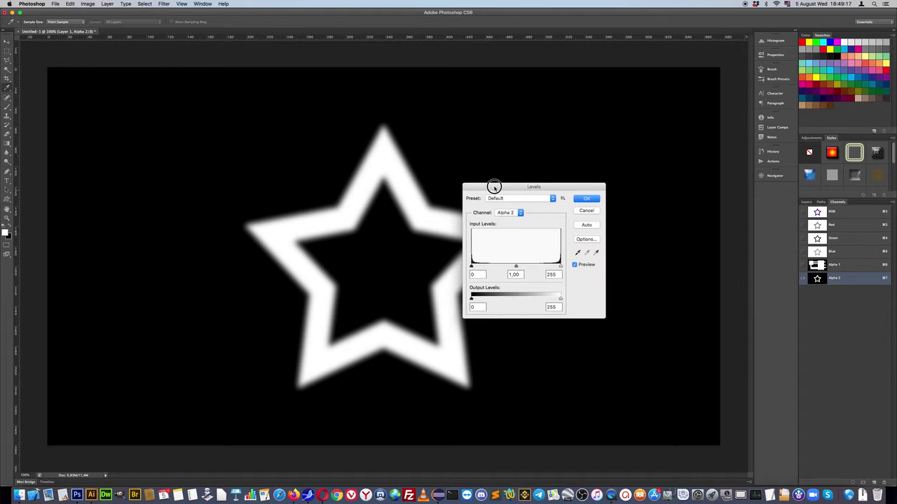
# Apply Levels to the Alpha 2 star with black input 84 and white input 101
pyautogui.moveTo(494, 187); pyautogui.dragTo(569, 116)
pyautogui.moveTo(548, 195); pyautogui.dragTo(566, 195)
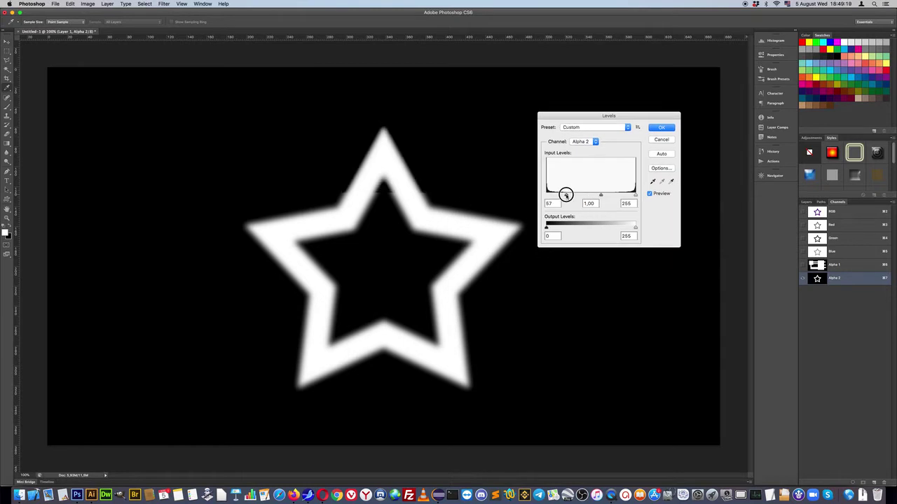
pyautogui.moveTo(634, 196); pyautogui.dragTo(578, 196)
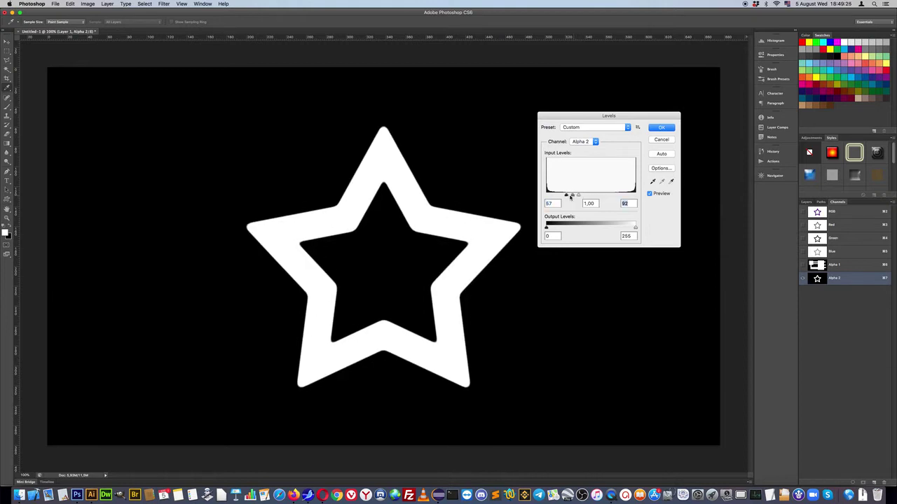
pyautogui.moveTo(566, 195)
pyautogui.mouseDown()
pyautogui.moveTo(538, 195)
pyautogui.moveTo(560, 195)
pyautogui.mouseUp()
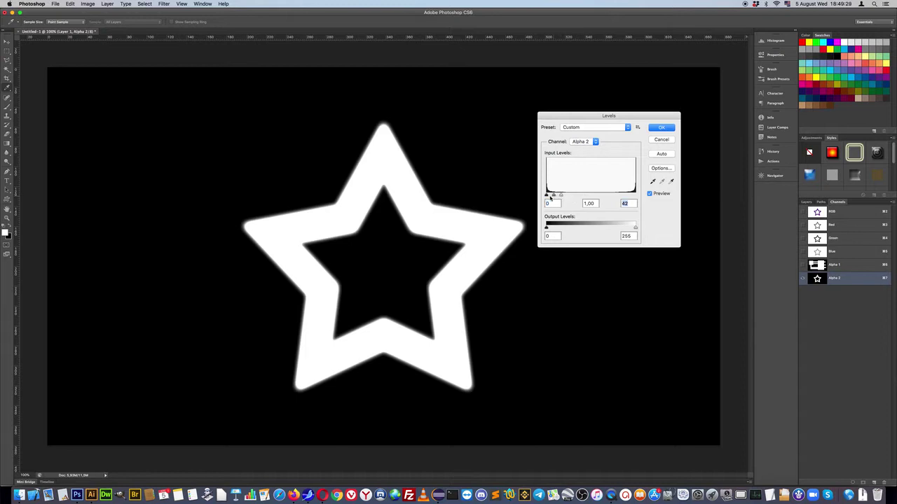
pyautogui.moveTo(547, 196); pyautogui.dragTo(553, 195)
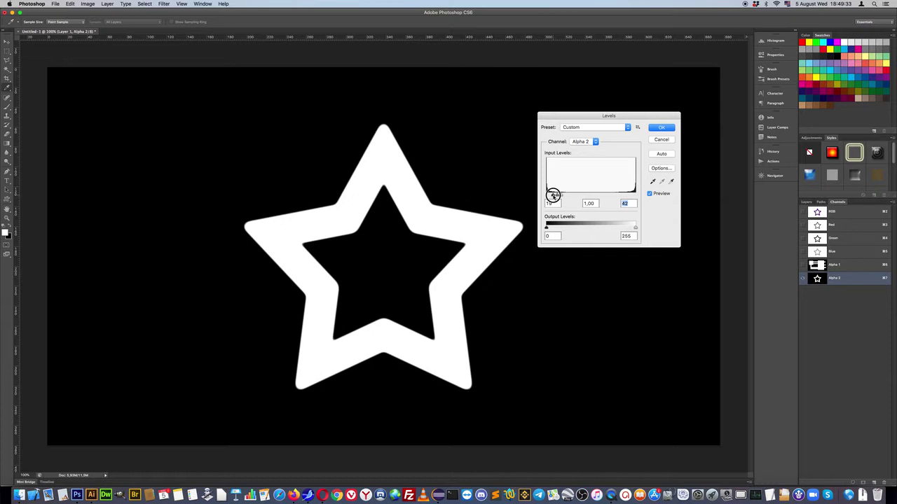
pyautogui.moveTo(561, 194)
pyautogui.mouseDown()
pyautogui.moveTo(580, 194)
pyautogui.moveTo(573, 195)
pyautogui.mouseUp()
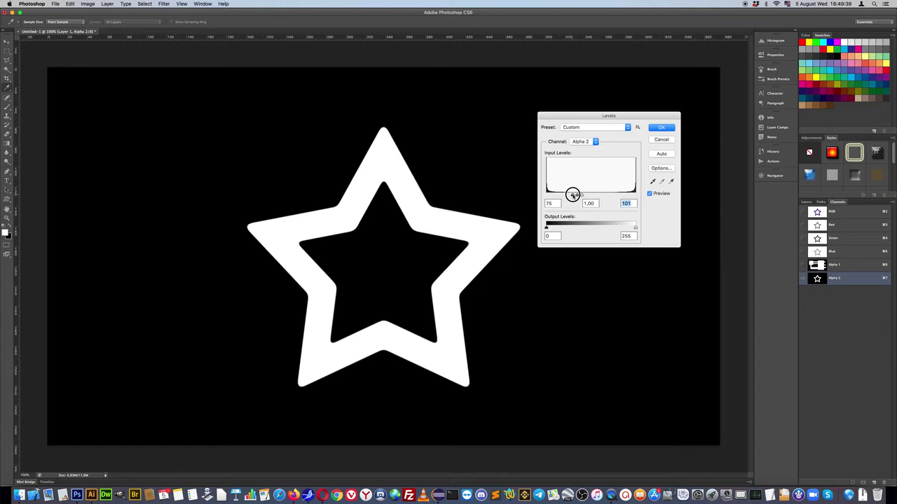
pyautogui.moveTo(572, 195); pyautogui.dragTo(577, 195)
pyautogui.click(662, 127)
pyautogui.press('v')
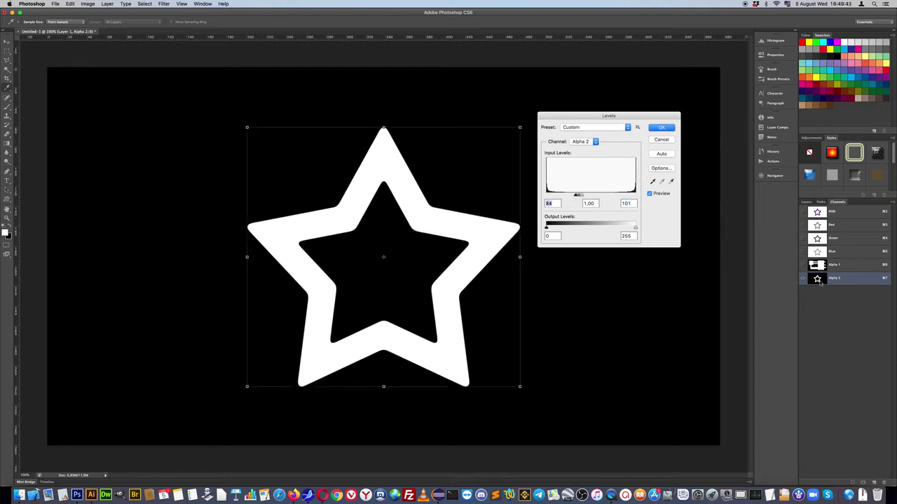
# Fill the star selection with red on a new layer above Layer 1, then deselect
pyautogui.click(837, 213)
pyautogui.click(807, 202)
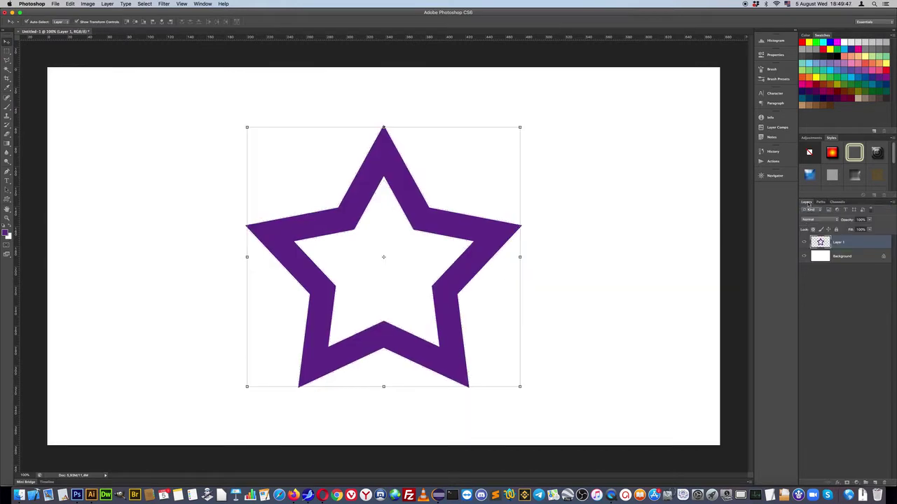
pyautogui.click(874, 483)
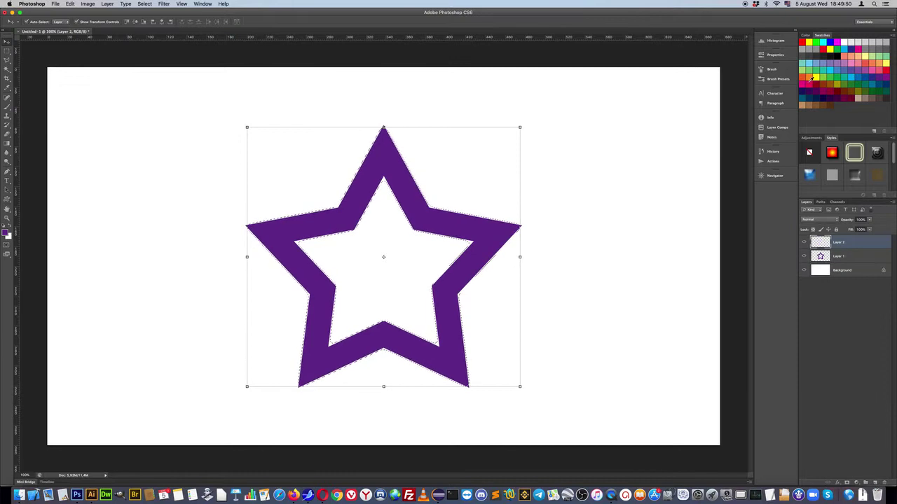
pyautogui.click(809, 82)
pyautogui.hotkey('alt', 'BackSpace')
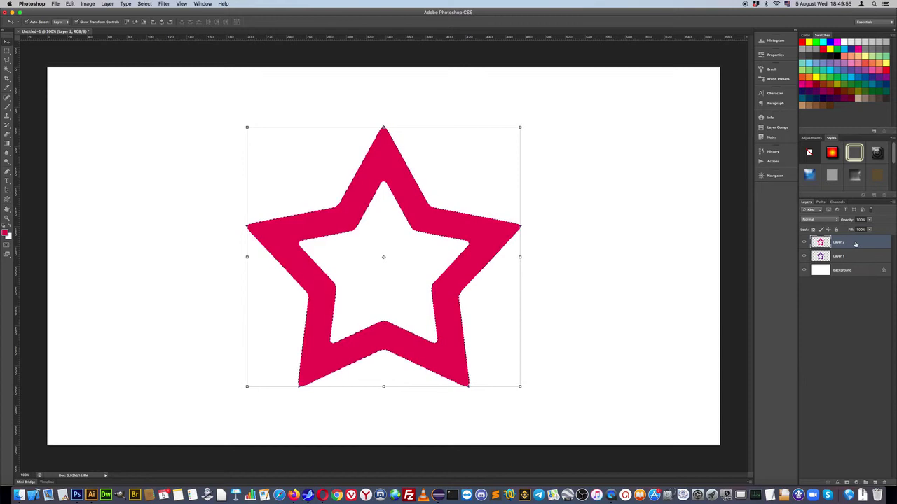
pyautogui.press('super+d')
# Move the red star left and the purple star right so they sit side by side
pyautogui.moveTo(343, 206); pyautogui.dragTo(203, 209)
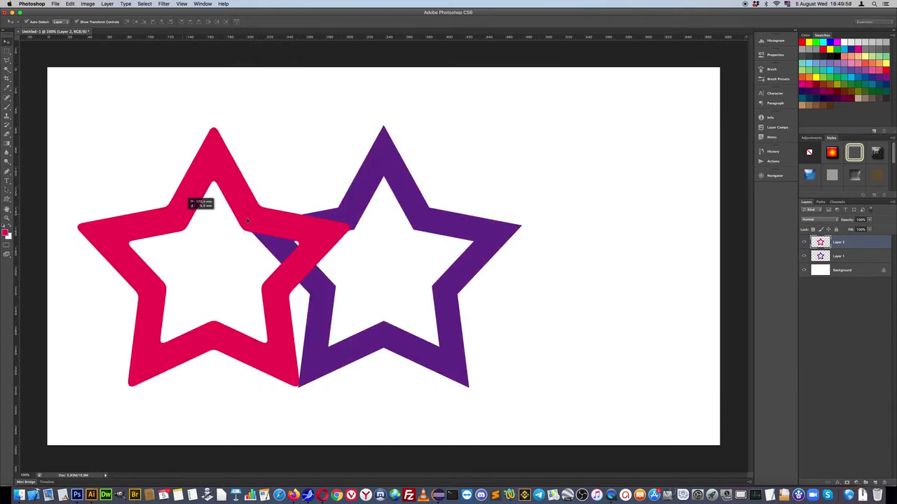
pyautogui.moveTo(385, 184); pyautogui.dragTo(531, 184)
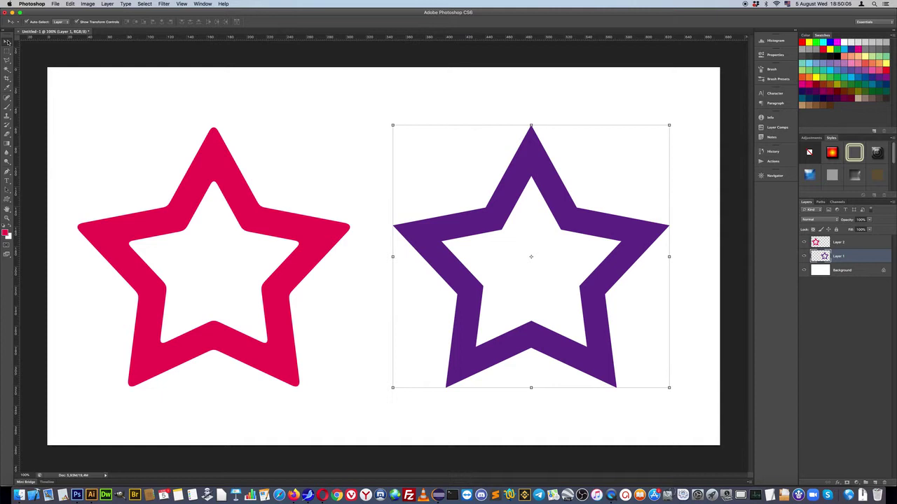
pyautogui.click(361, 276)
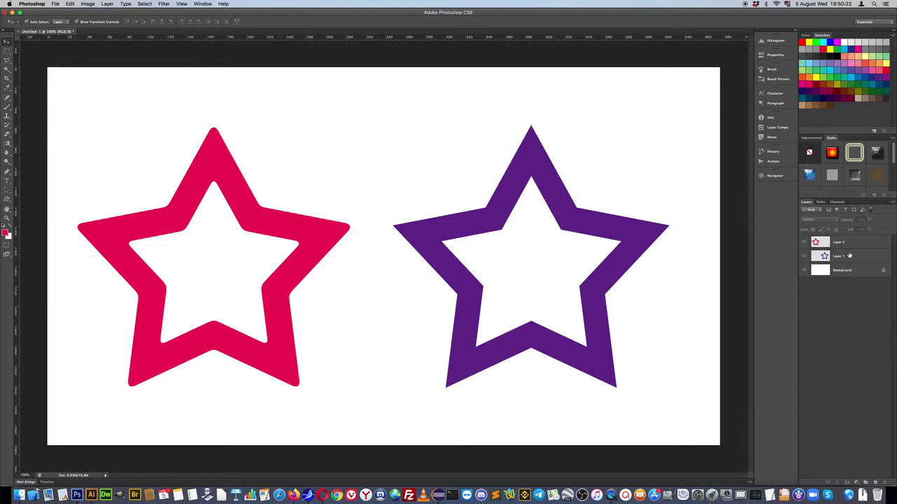
# Delete both star layers, Layer 1 and Layer 2
pyautogui.click(849, 256)
pyautogui.keyDown('shift'); pyautogui.click(855, 243); pyautogui.keyUp('shift')
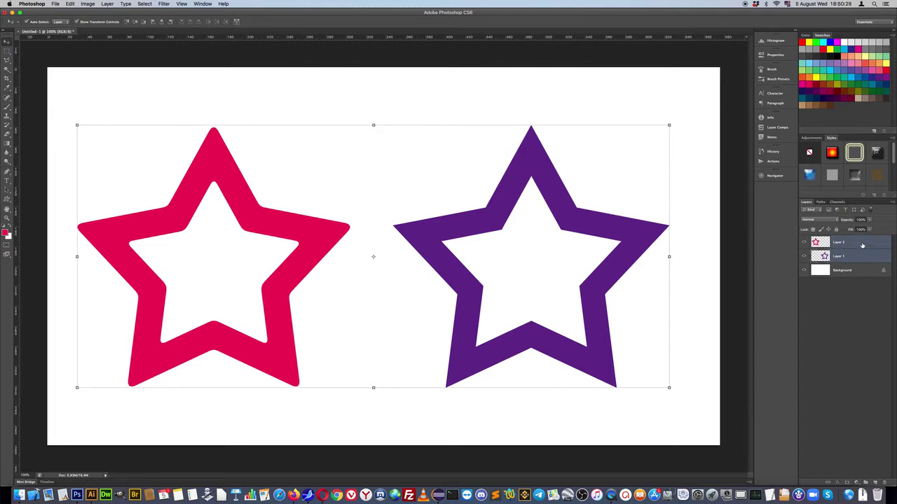
pyautogui.moveTo(862, 245); pyautogui.dragTo(883, 483)
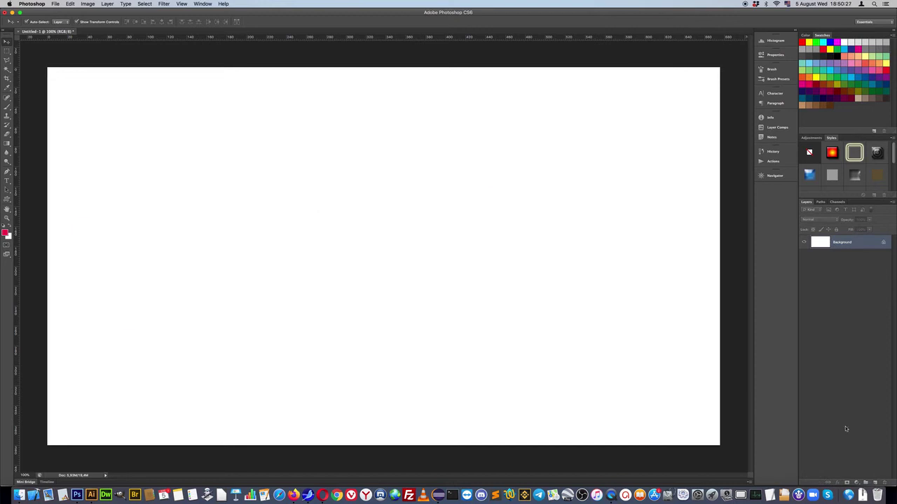
# Type the headline 'JAVA BLACKBOARD PHOTOSHOP' near the top centre and select all of it
pyautogui.click(7, 180)
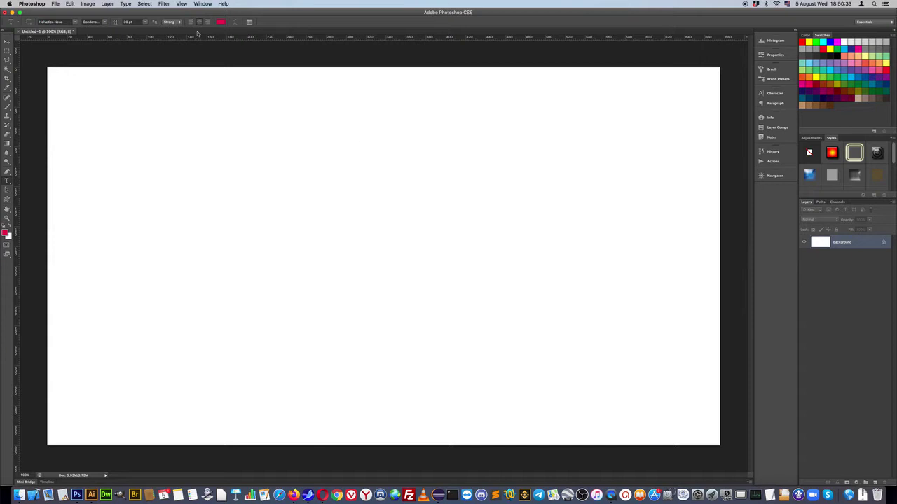
pyautogui.click(361, 131)
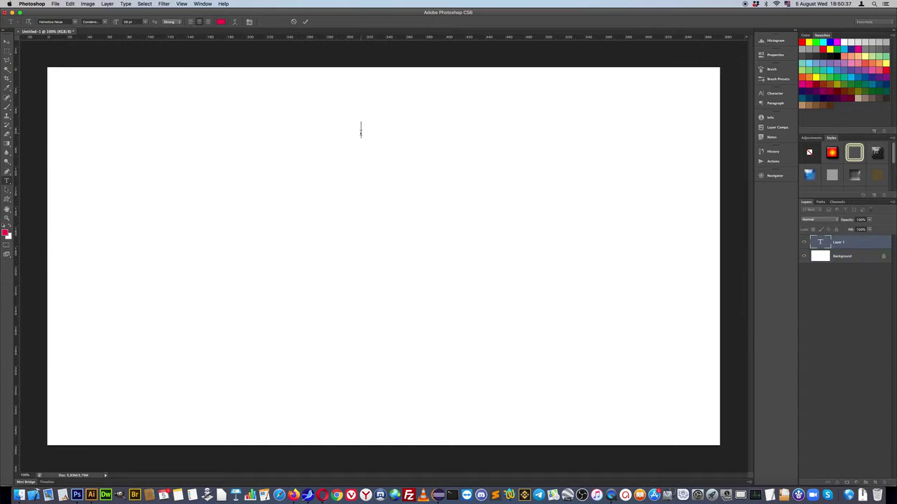
pyautogui.write('java')
pyautogui.press('Left')
pyautogui.press('Left')
pyautogui.press('super+a')
pyautogui.press('BackSpace')
pyautogui.write('JAVA')
pyautogui.write('  BLACKBOARD')
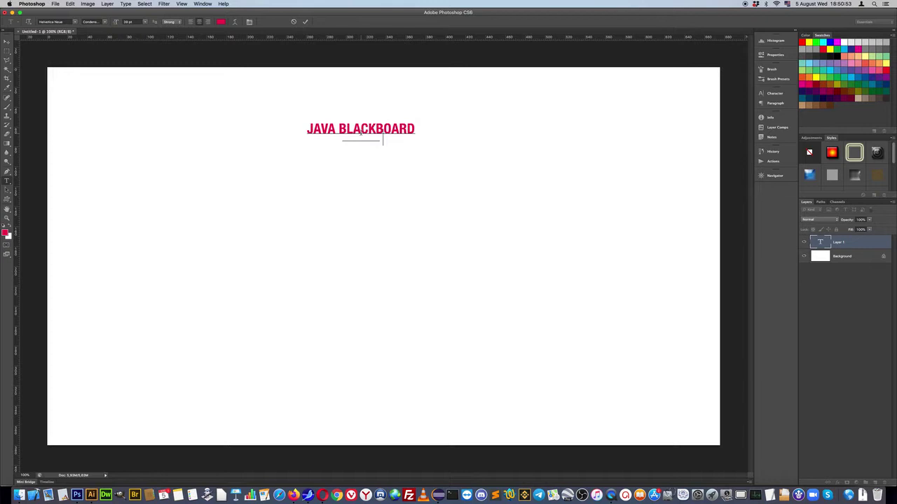
pyautogui.write('     PHOTOSHOP')
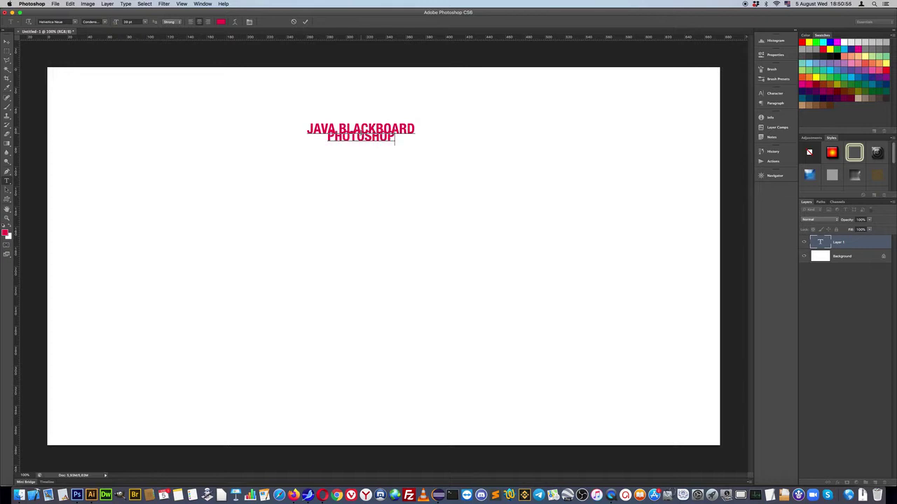
pyautogui.press('super+a')
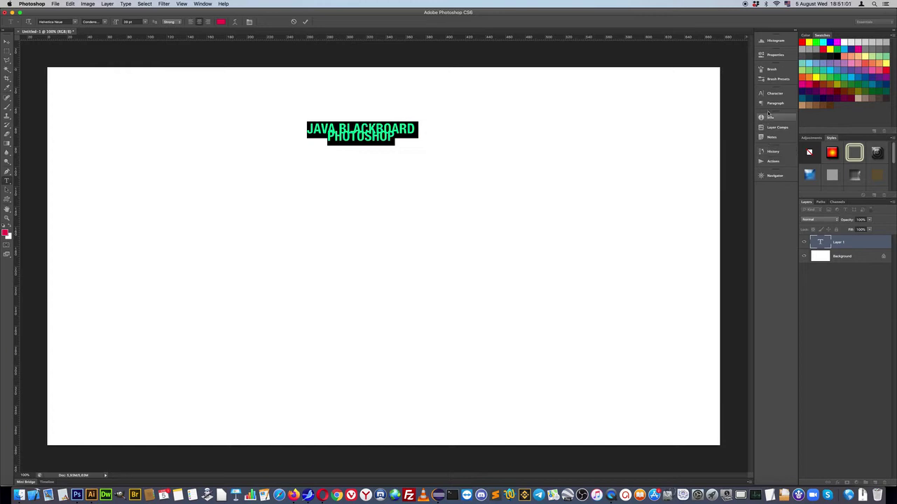
# Set the headline leading to 30 and fine-tune it so PHOTOSHOP drops to its own line
pyautogui.click(772, 94)
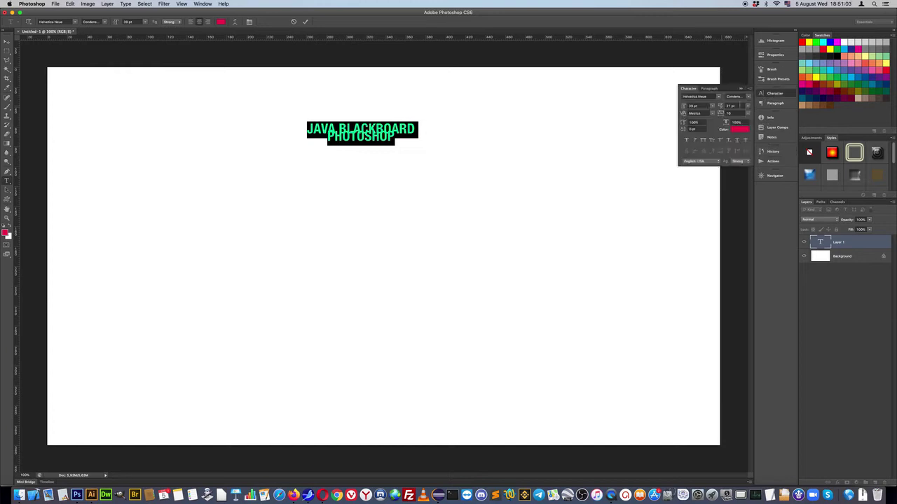
pyautogui.click(732, 105)
pyautogui.write('30')
pyautogui.press('Return')
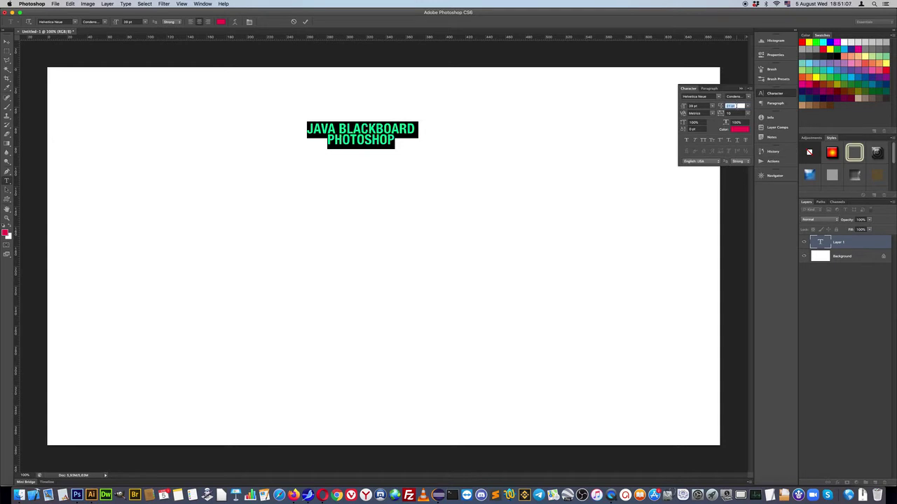
pyautogui.press('Up')
pyautogui.press('Up')
pyautogui.press('Up')
pyautogui.press('Up')
pyautogui.press('Up')
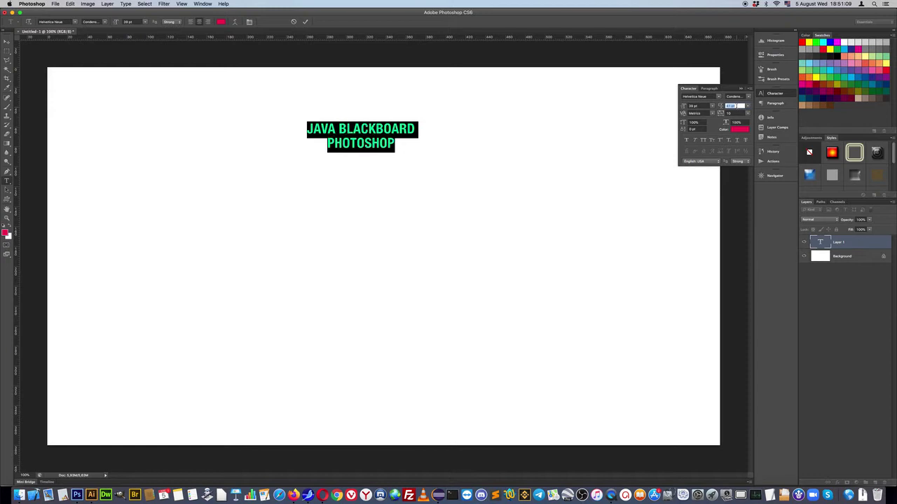
pyautogui.press('Down')
pyautogui.press('Down')
pyautogui.press('Down')
pyautogui.press('Down')
pyautogui.press('Down')
pyautogui.press('Down')
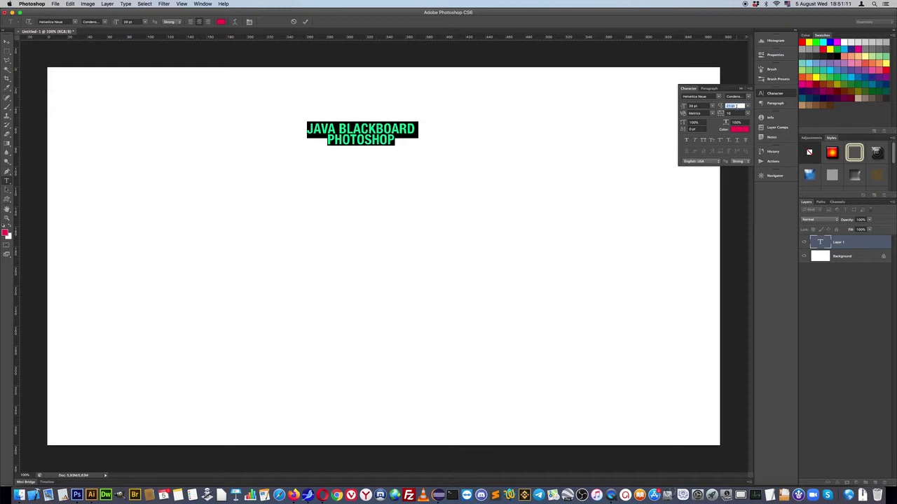
pyautogui.press('Down')
pyautogui.press('Down')
pyautogui.press('Up')
pyautogui.press('Up')
pyautogui.press('Down')
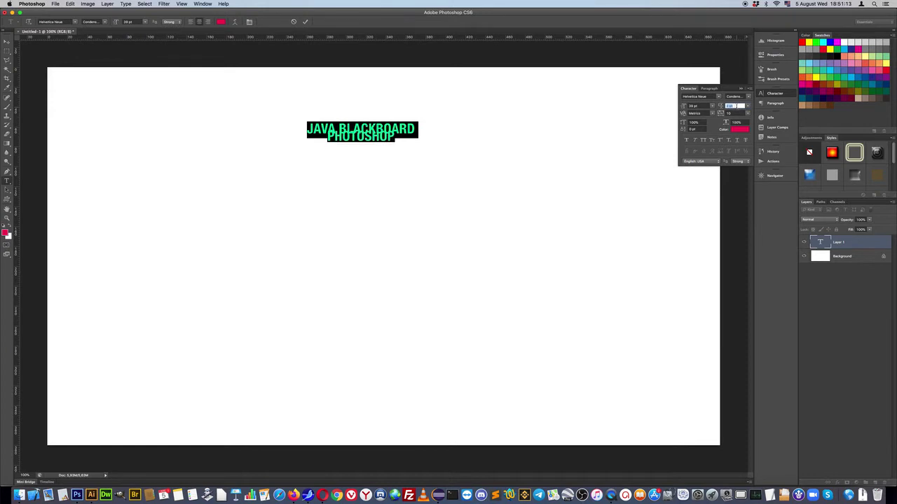
pyautogui.press('Down')
pyautogui.press('Down')
pyautogui.press('Down')
pyautogui.press('Up')
pyautogui.press('Up')
pyautogui.press('Up')
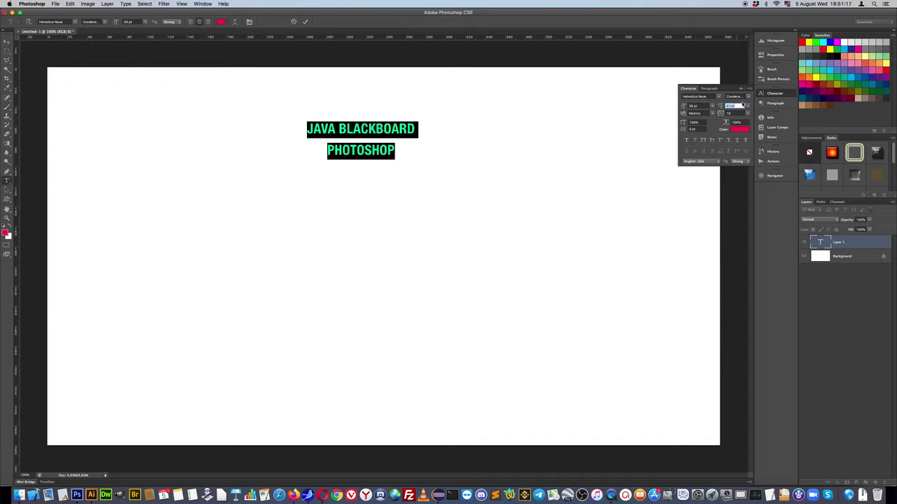
pyautogui.click(741, 89)
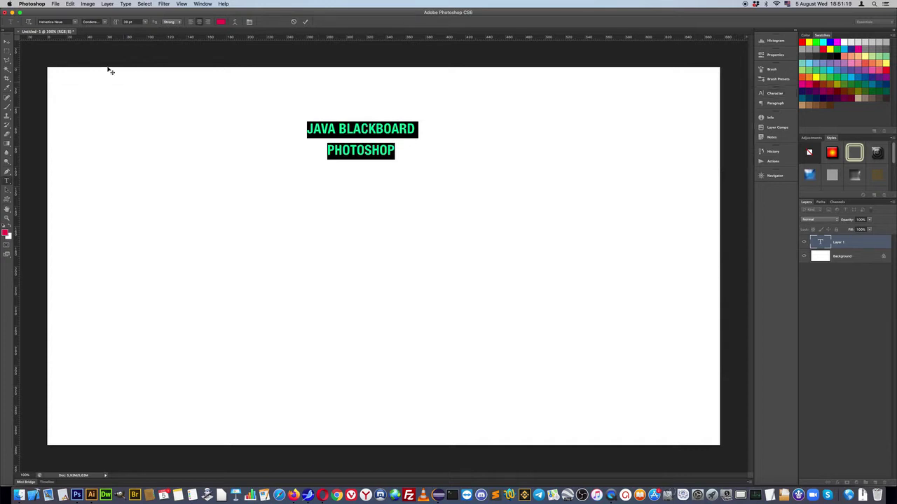
# Set the headline font to Phosphate Inline and increase the font size by five steps
pyautogui.click(56, 22)
pyautogui.write('Phosphate')
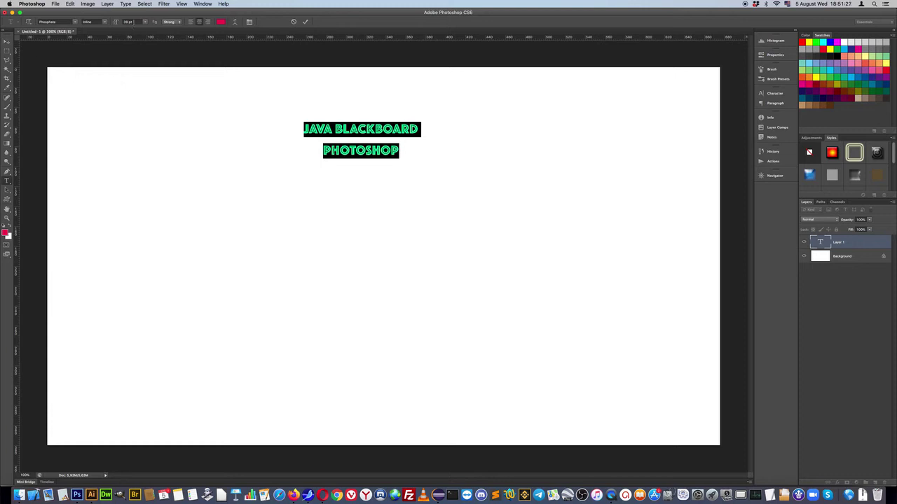
pyautogui.click(133, 22)
pyautogui.press('Up')
pyautogui.press('Up')
pyautogui.press('Up')
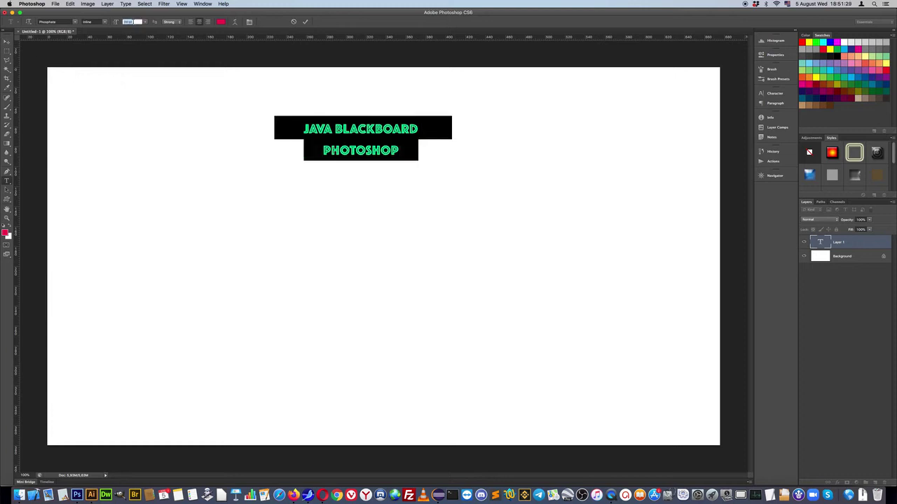
pyautogui.press('Up')
pyautogui.press('Up')
pyautogui.press('Up')
pyautogui.press('Up')
pyautogui.press('Up')
pyautogui.press('Up')
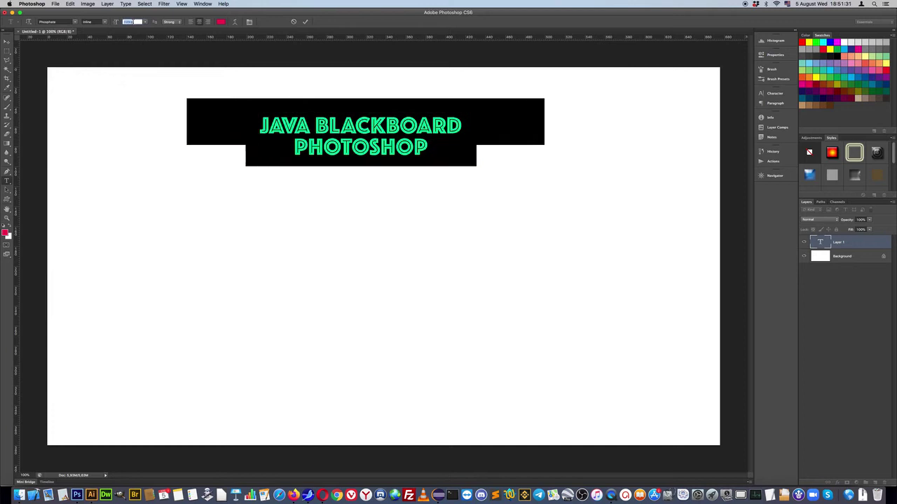
pyautogui.press('Up')
pyautogui.press('Up')
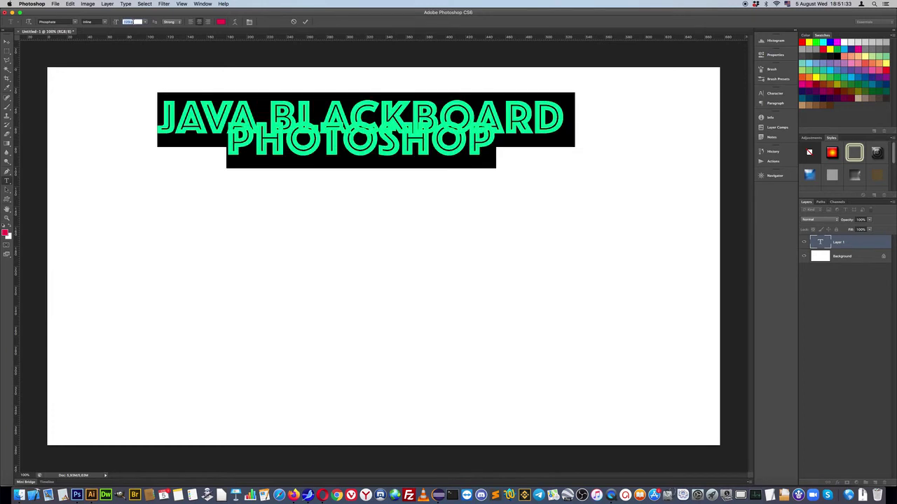
pyautogui.press('Up')
pyautogui.press('Up')
pyautogui.press('Up')
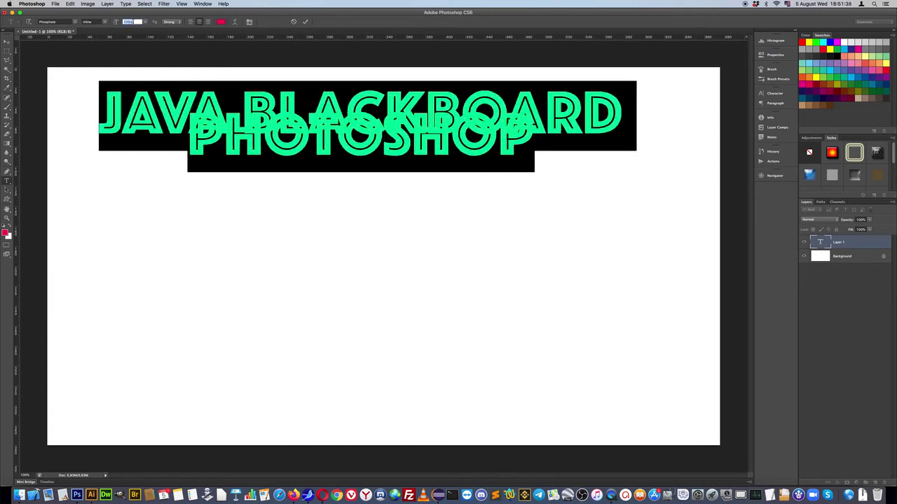
pyautogui.press('Up')
pyautogui.press('Up')
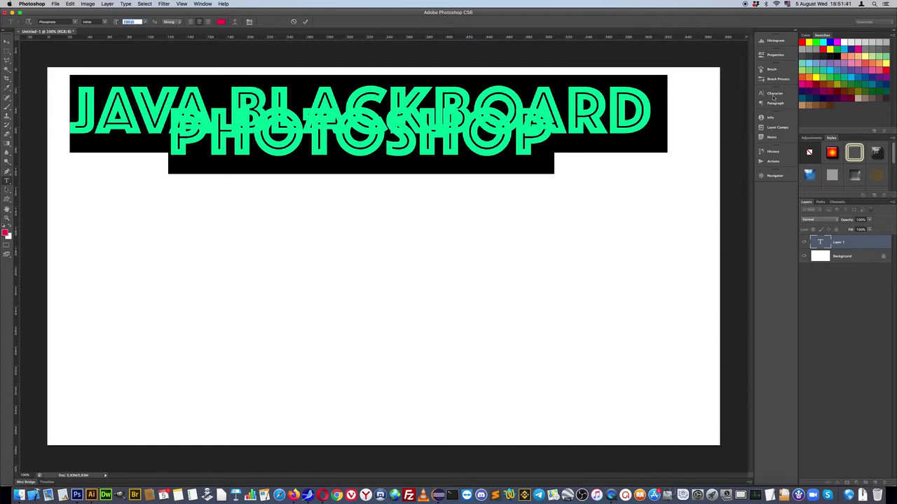
# Raise the leading further until PHOTOSHOP sits cleanly below JAVA BLACKBOARD
pyautogui.click(773, 96)
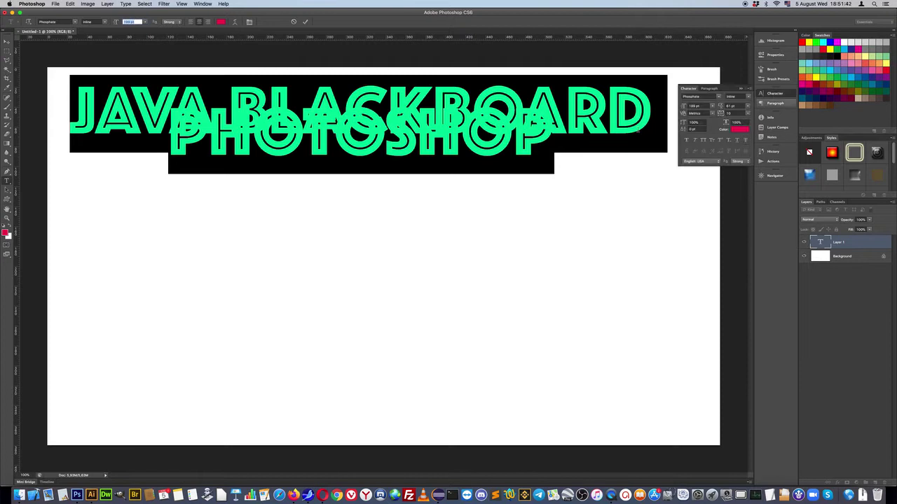
pyautogui.click(739, 107)
pyautogui.hotkey('shift', 'Up')
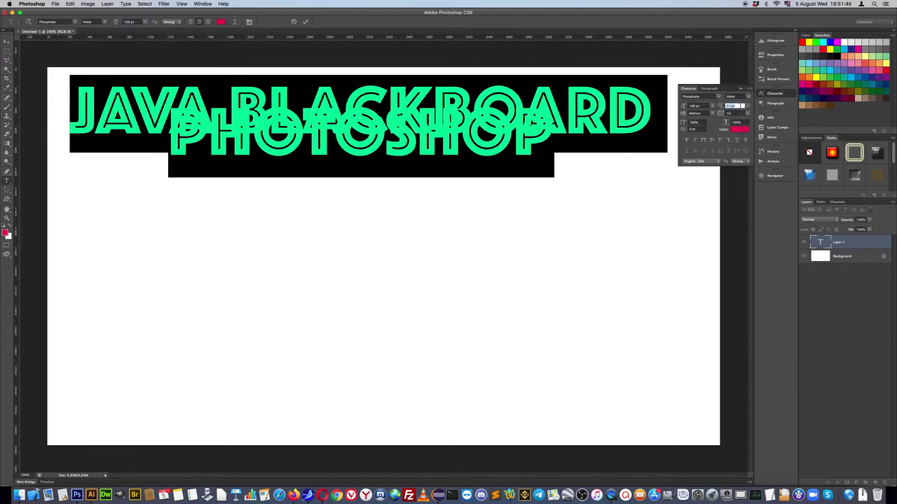
pyautogui.hotkey('shift', 'Up')
pyautogui.hotkey('shift', 'Up')
pyautogui.hotkey('shift', 'Up')
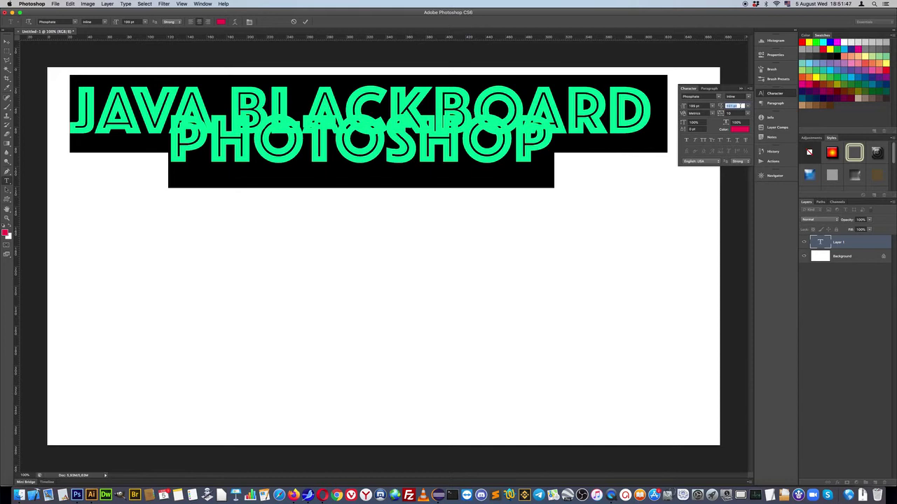
pyautogui.hotkey('shift', 'Up')
pyautogui.hotkey('shift', 'Up')
pyautogui.hotkey('shift', 'Up')
pyautogui.hotkey('shift', 'Up')
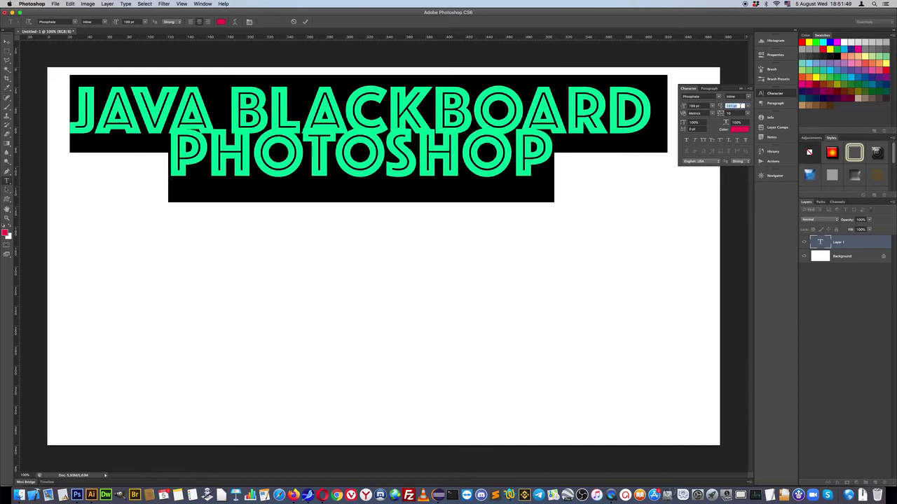
pyautogui.hotkey('shift', 'Up')
pyautogui.hotkey('shift', 'Up')
pyautogui.hotkey('shift', 'Up')
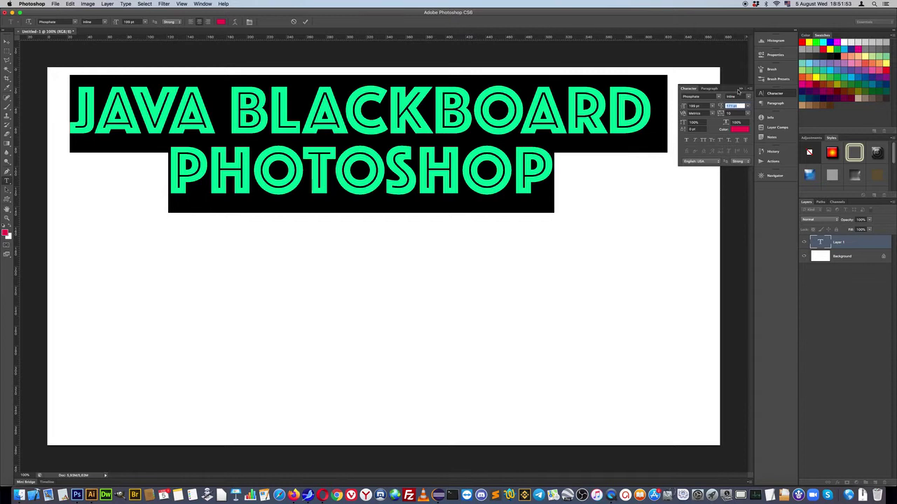
pyautogui.press('Return')
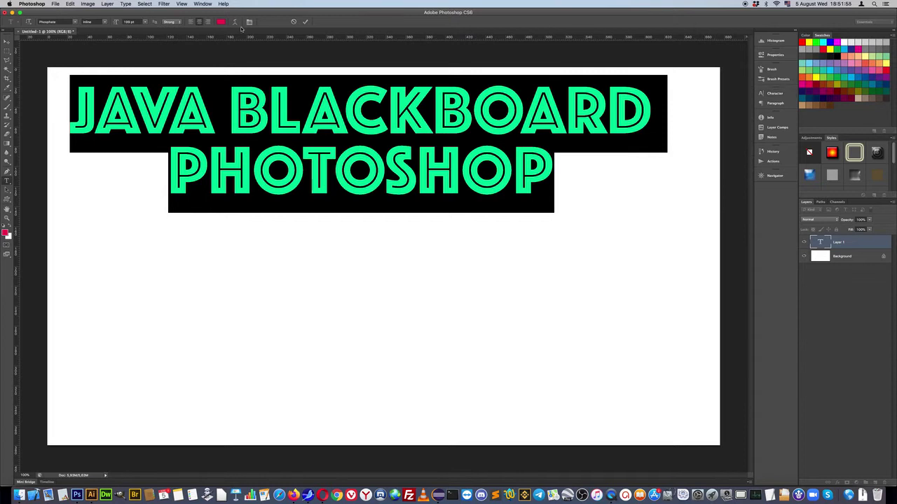
# Change the headline colour from crimson to light pink f49ac1 and commit the type
pyautogui.click(220, 22)
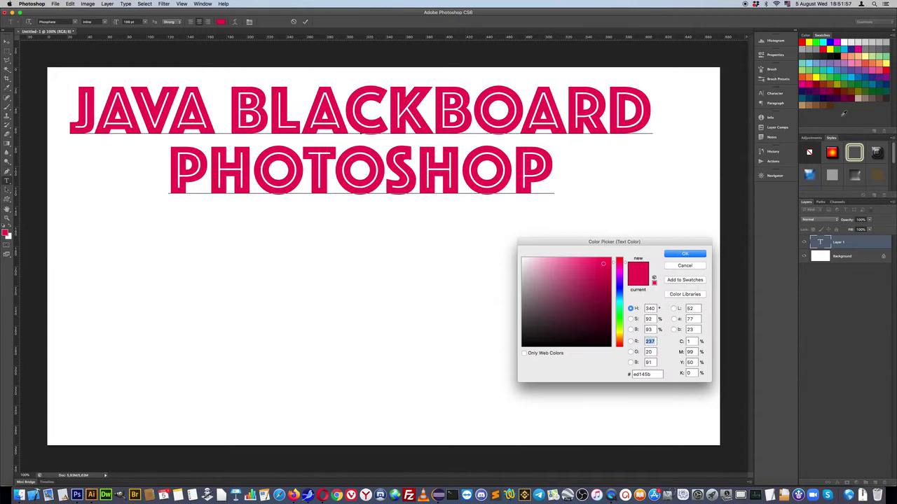
pyautogui.click(872, 71)
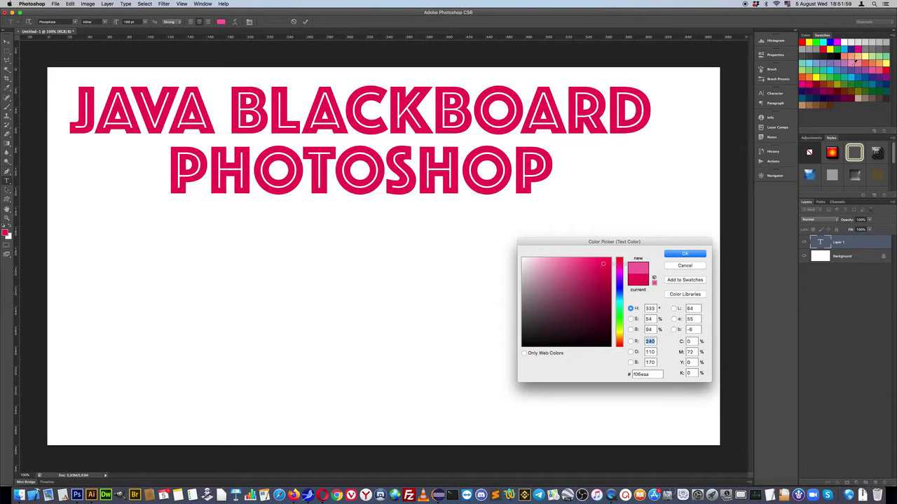
pyautogui.click(854, 63)
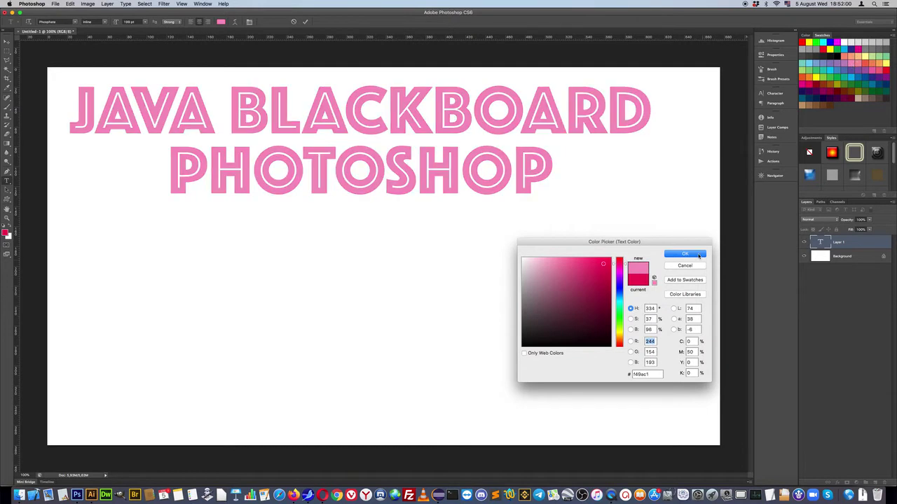
pyautogui.press('Return')
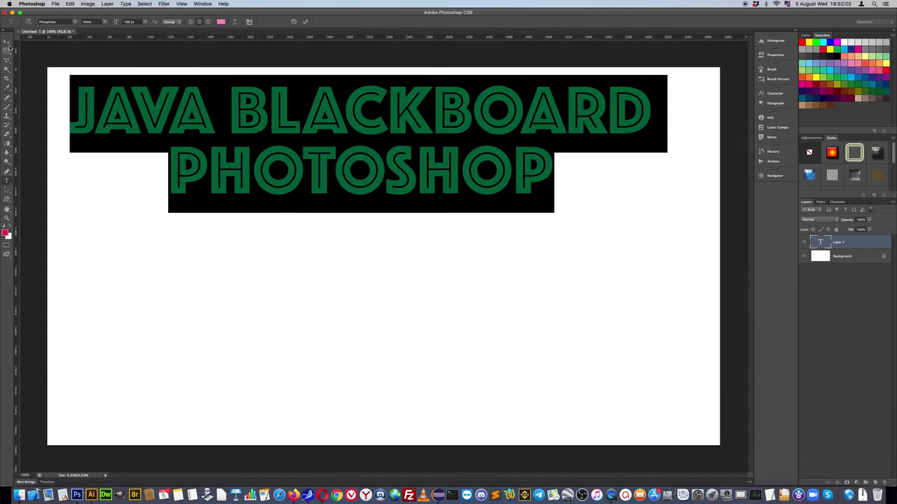
pyautogui.click(7, 42)
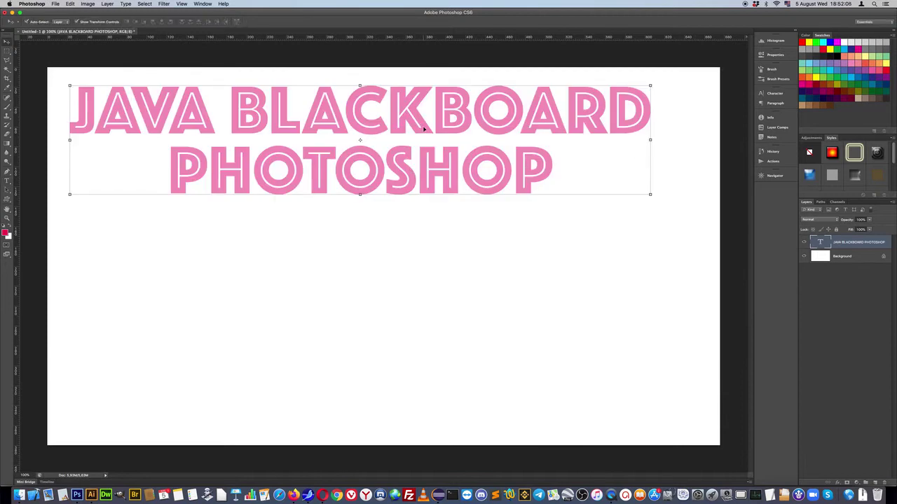
# Centre the headline horizontally on the canvas by aligning it with the Background layer
pyautogui.click(858, 258)
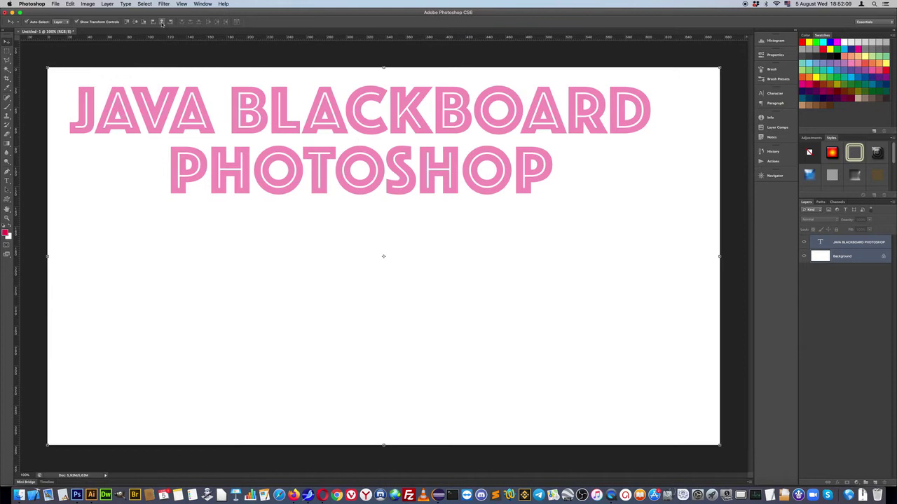
pyautogui.click(161, 22)
pyautogui.click(851, 242)
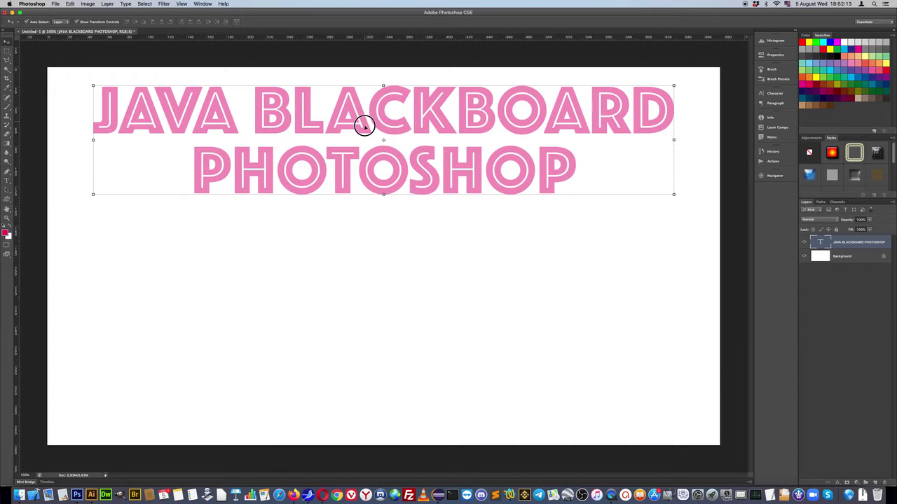
pyautogui.moveTo(365, 123); pyautogui.dragTo(367, 252)
pyautogui.hotkey('ctrl', 'z')
# Alt-drag a duplicate of the headline lower on the canvas and rasterize the copy
pyautogui.click(386, 107)
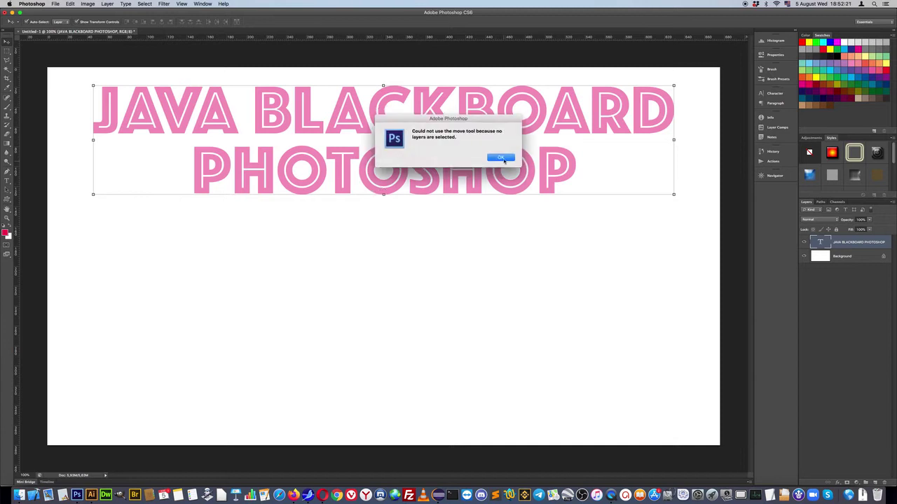
pyautogui.click(501, 158)
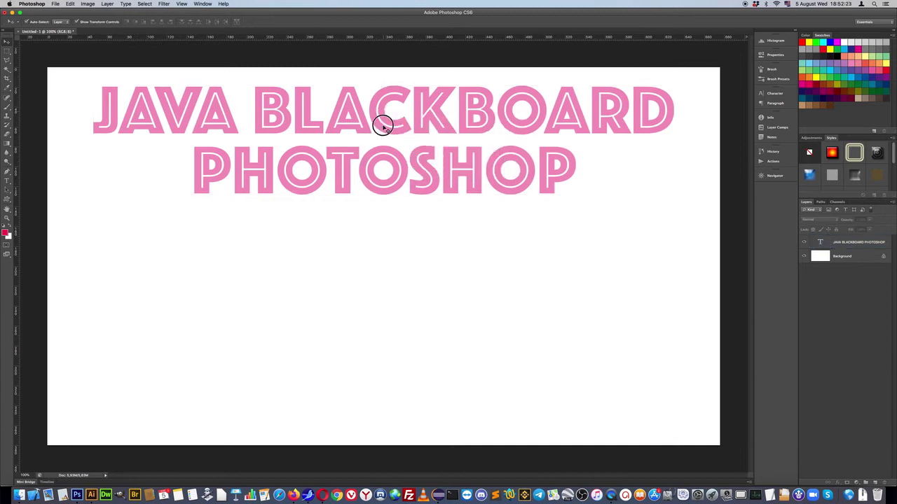
pyautogui.moveTo(384, 107); pyautogui.dragTo(378, 299)
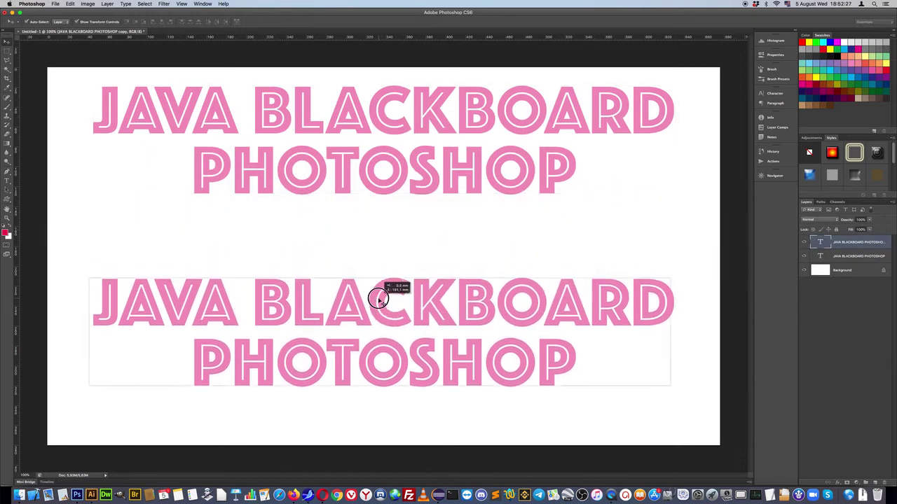
pyautogui.moveTo(378, 299); pyautogui.dragTo(376, 300)
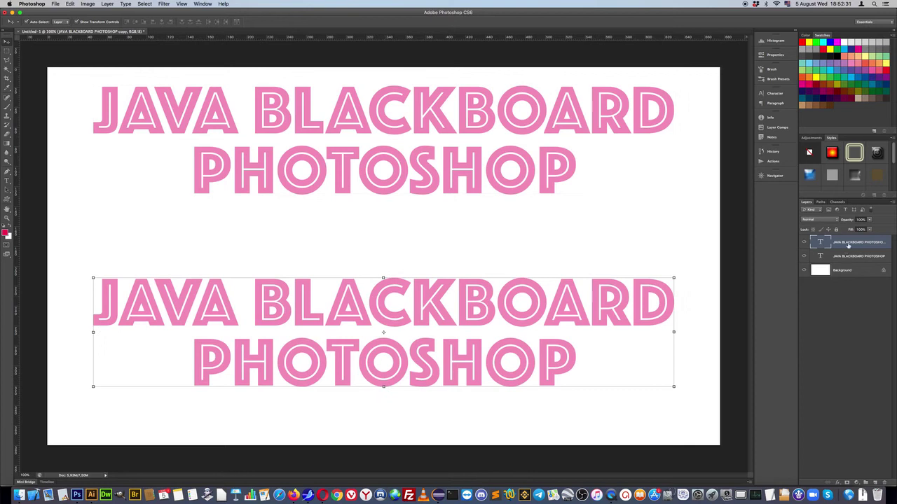
pyautogui.rightClick(846, 242)
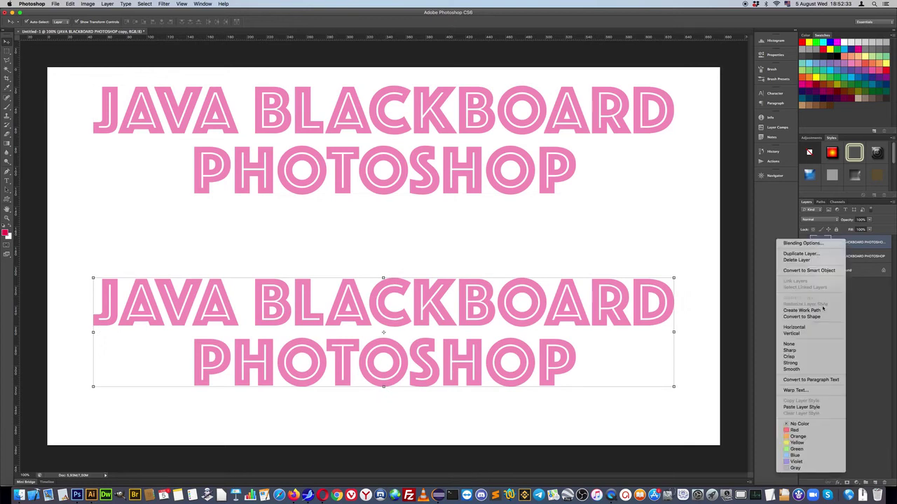
pyautogui.click(812, 299)
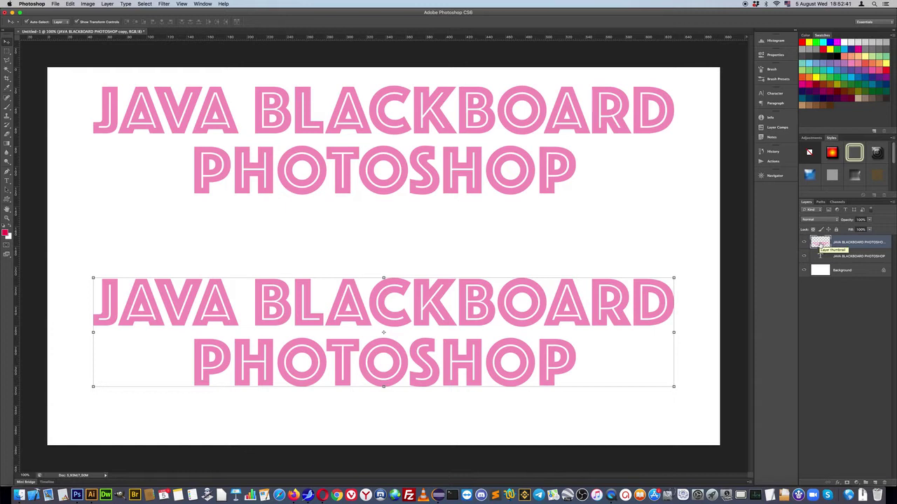
# Desaturate the copy and fill its letter selection white in a new Alpha 3 channel
pyautogui.hotkey('ctrl', 'shift', 'u')
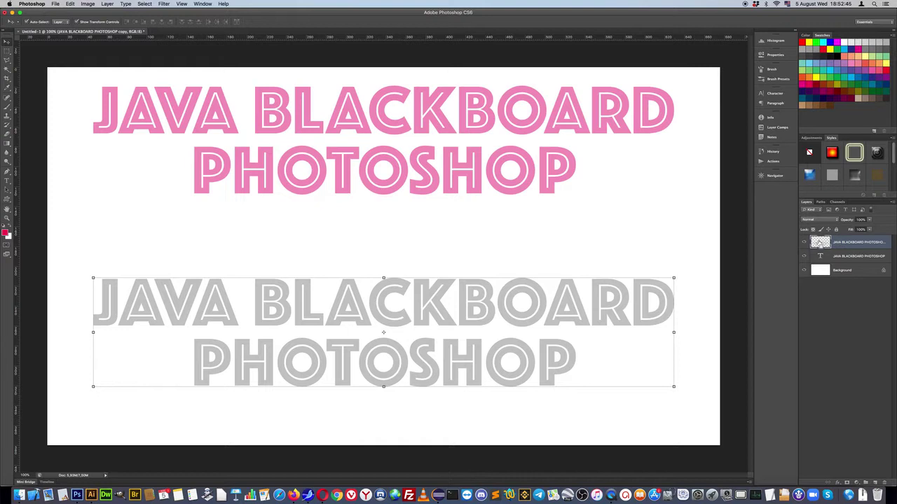
pyautogui.keyDown('ctrl'); pyautogui.click(819, 242); pyautogui.keyUp('ctrl')
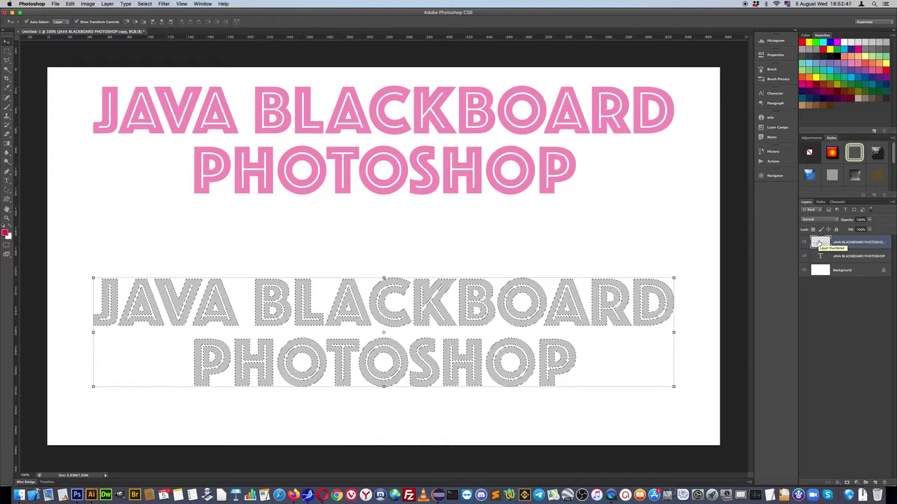
pyautogui.click(837, 202)
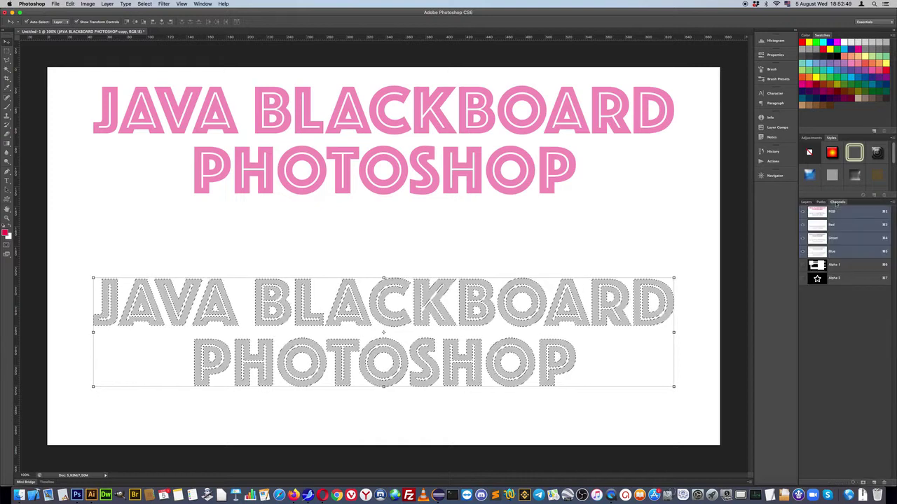
pyautogui.click(874, 483)
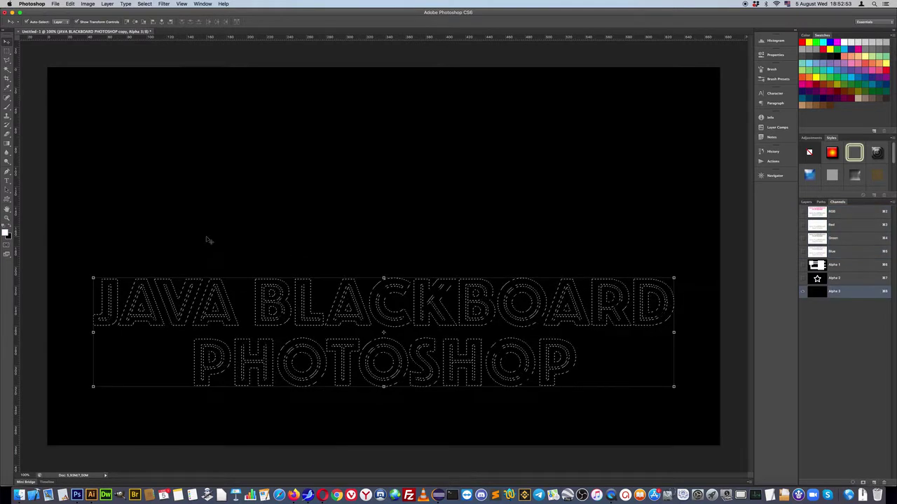
pyautogui.hotkey('alt', 'BackSpace')
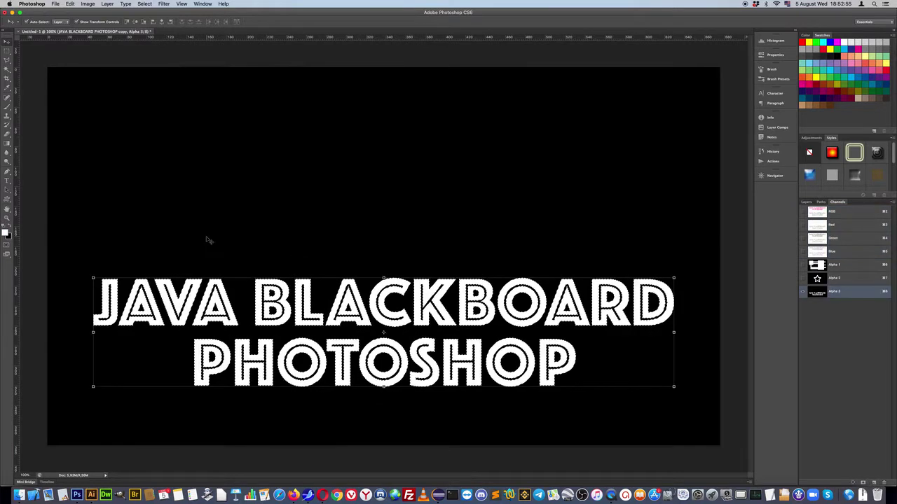
# Cancel a first blur attempt, deselect the letters, and keep the Rectangular Marquee tool
pyautogui.click(163, 3)
pyautogui.moveTo(182, 85)
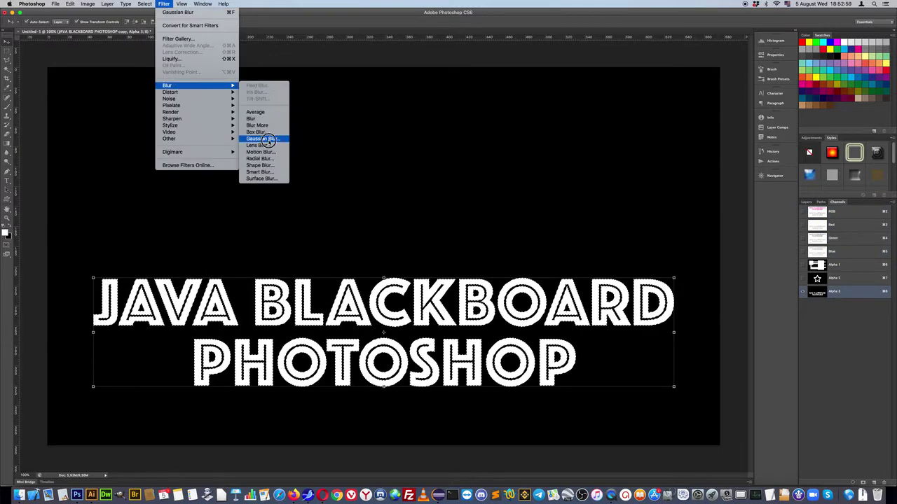
pyautogui.click(265, 138)
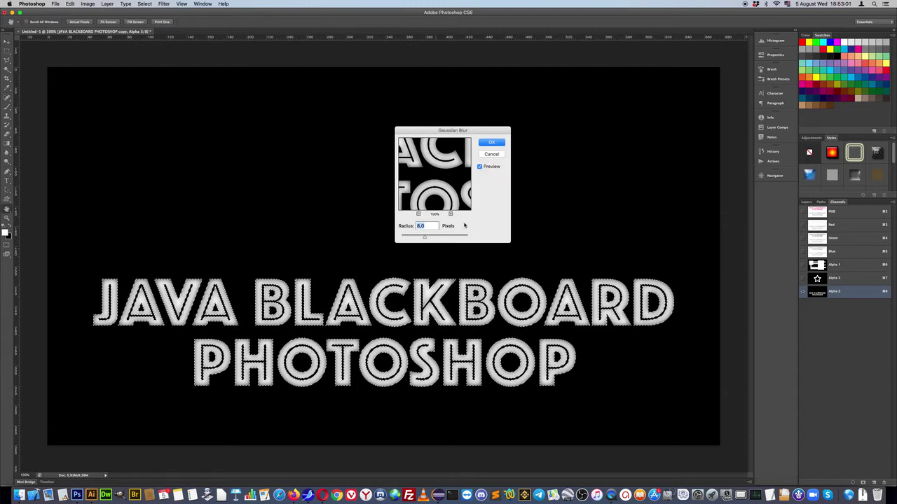
pyautogui.press('Escape')
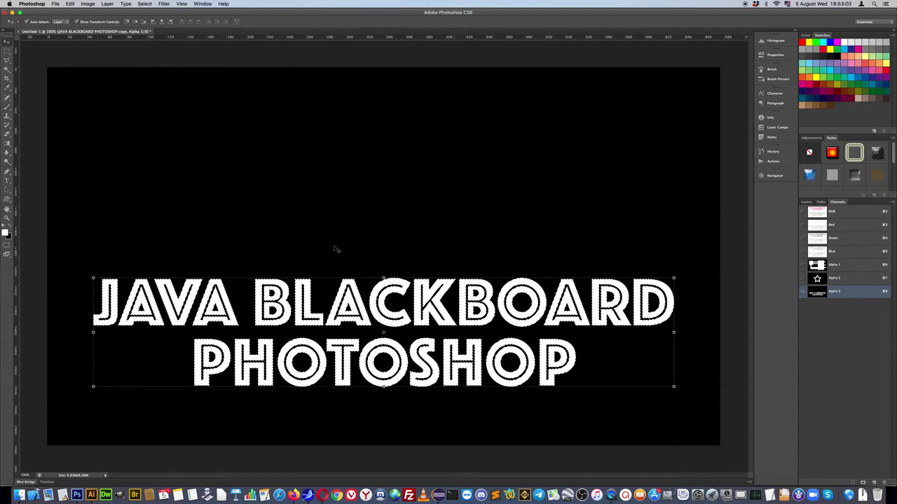
pyautogui.click(144, 3)
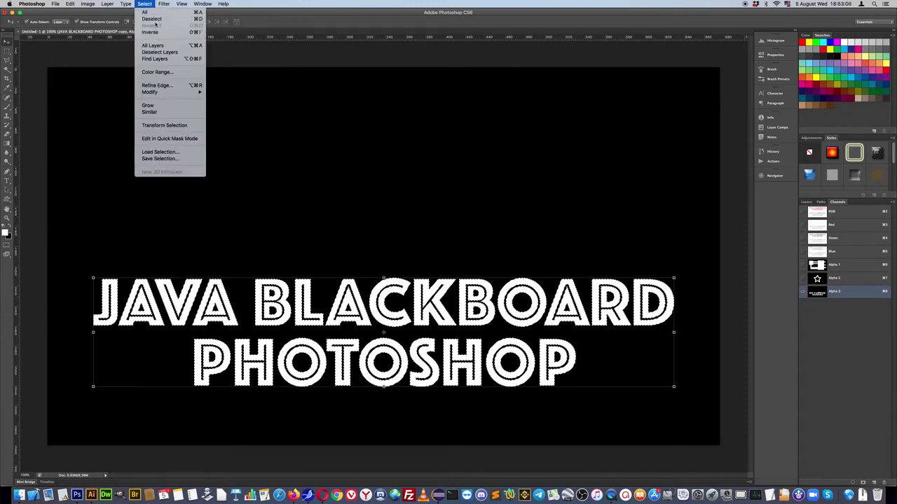
pyautogui.click(153, 19)
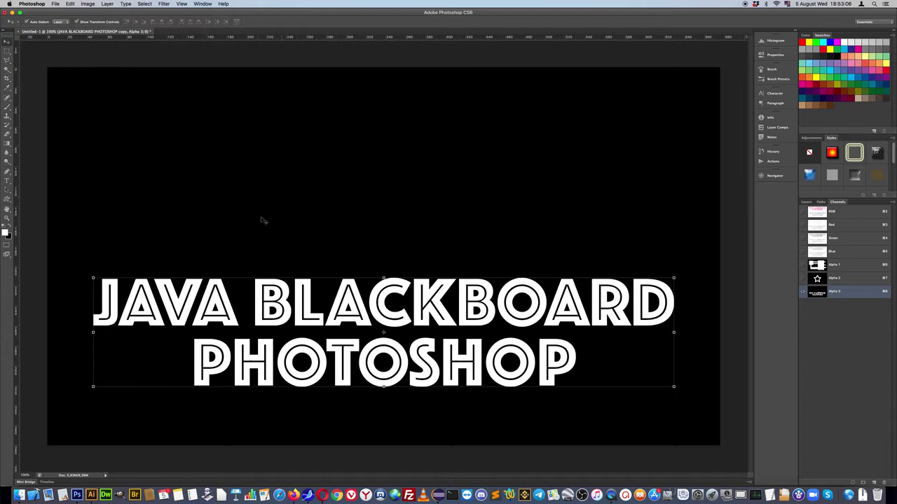
pyautogui.click(7, 52)
pyautogui.rightClick(7, 53)
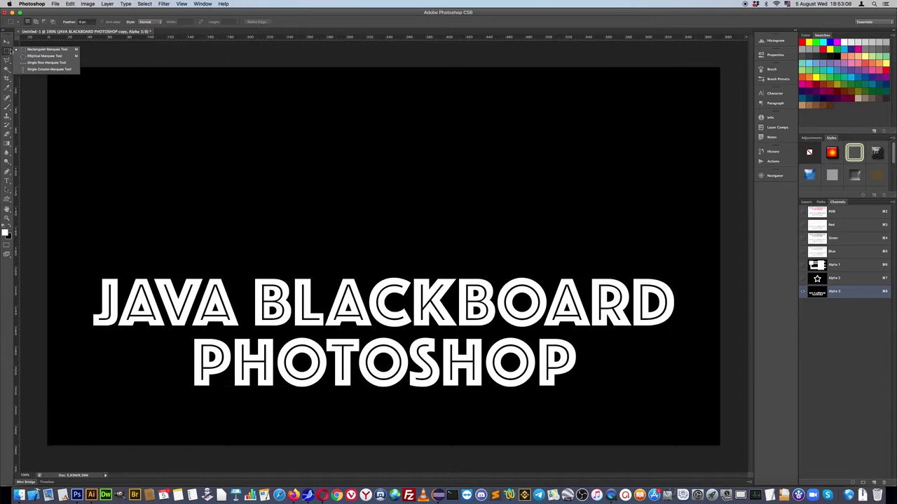
pyautogui.click(42, 49)
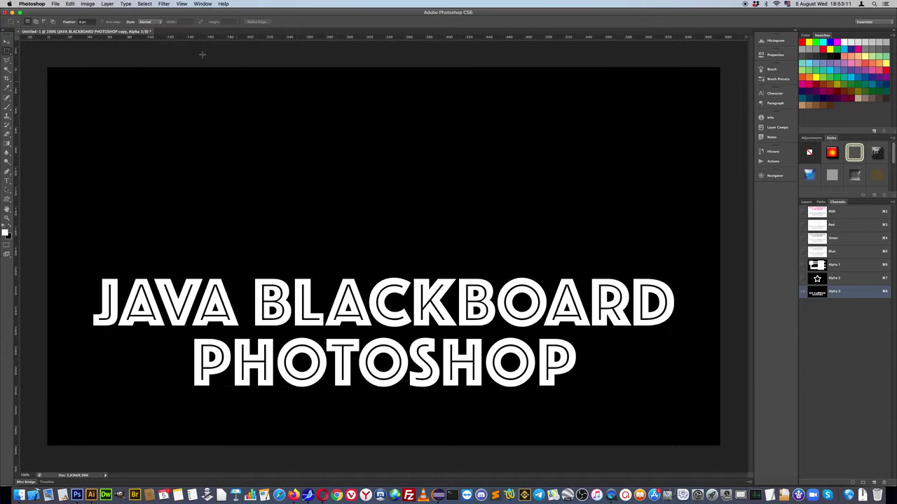
# Apply a 3-pixel Gaussian Blur to the Alpha 3 headline
pyautogui.click(163, 4)
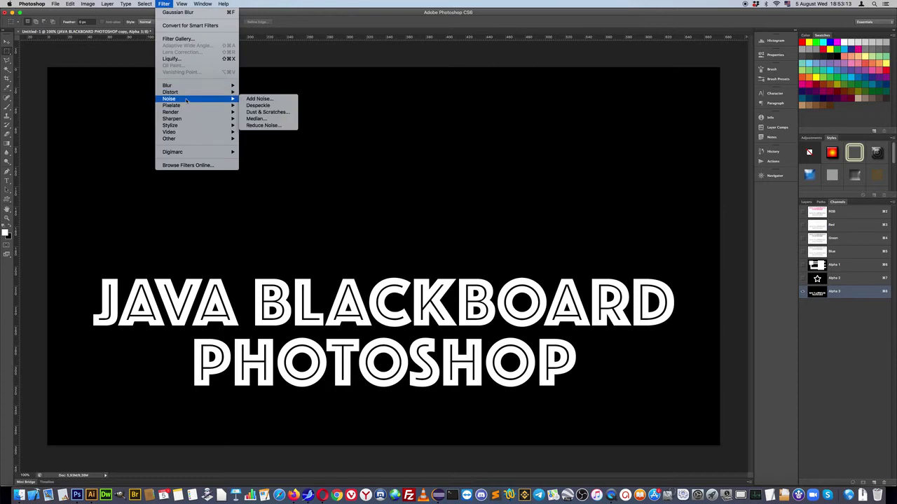
pyautogui.moveTo(168, 86)
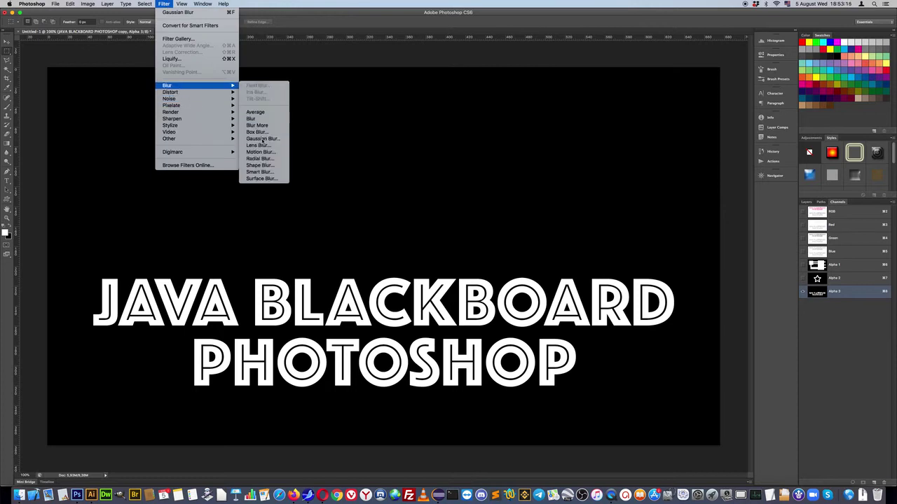
pyautogui.click(262, 139)
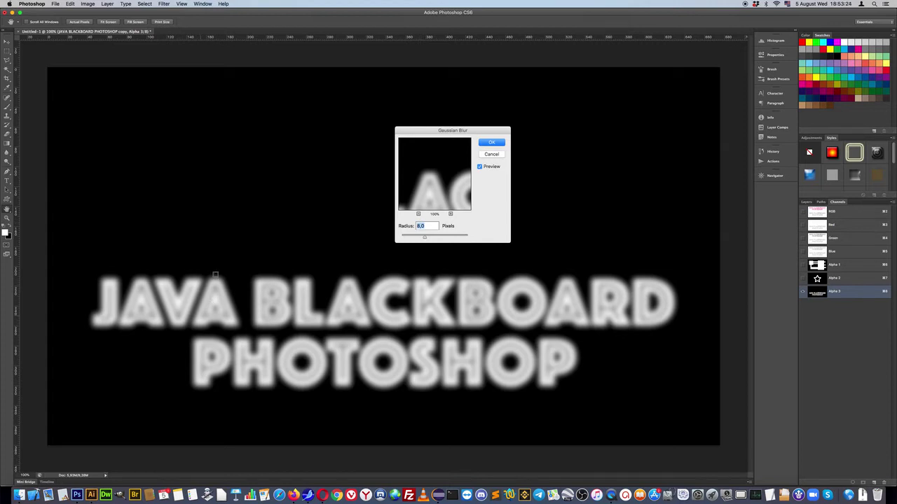
pyautogui.moveTo(420, 237); pyautogui.dragTo(417, 237)
pyautogui.click(491, 142)
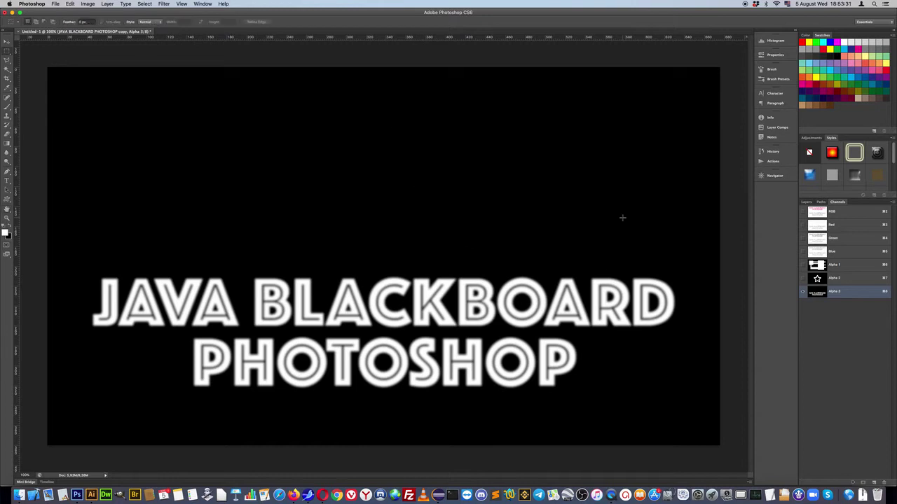
# Apply Levels to Alpha 3 with black input 144 and white input 160
pyautogui.hotkey('ctrl', 'l')
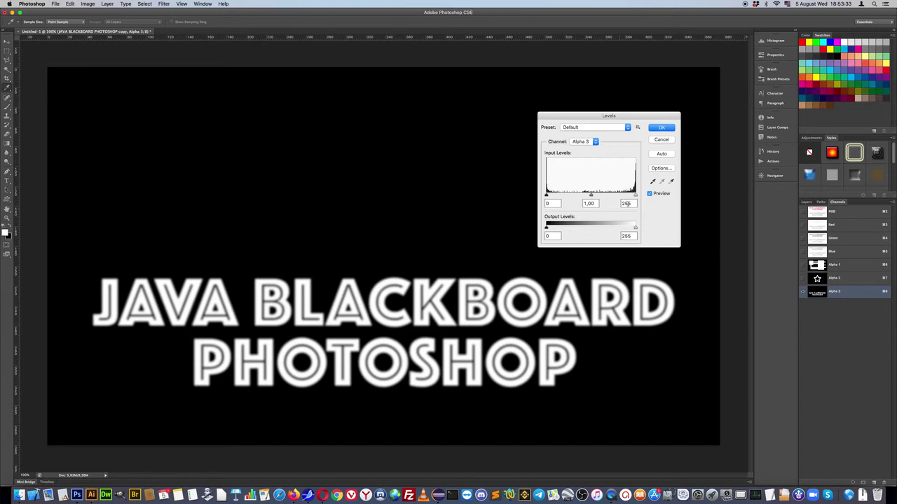
pyautogui.moveTo(634, 194); pyautogui.dragTo(625, 194)
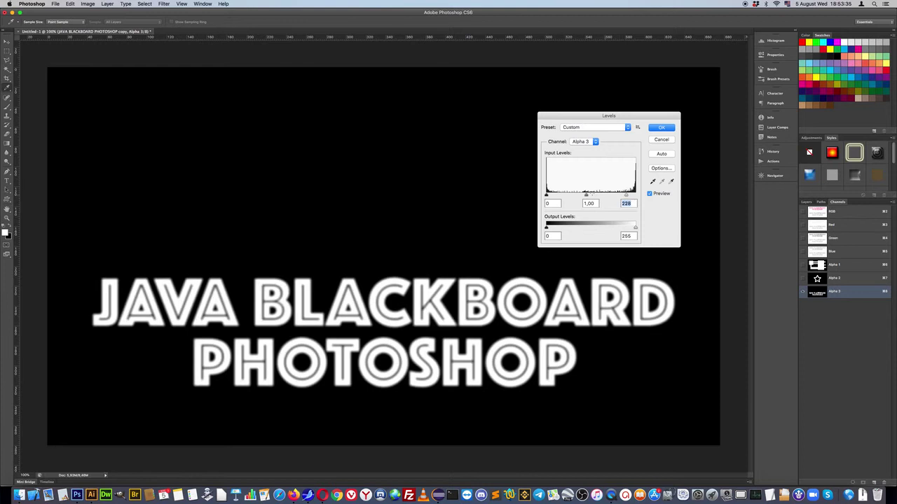
pyautogui.moveTo(547, 194); pyautogui.dragTo(580, 195)
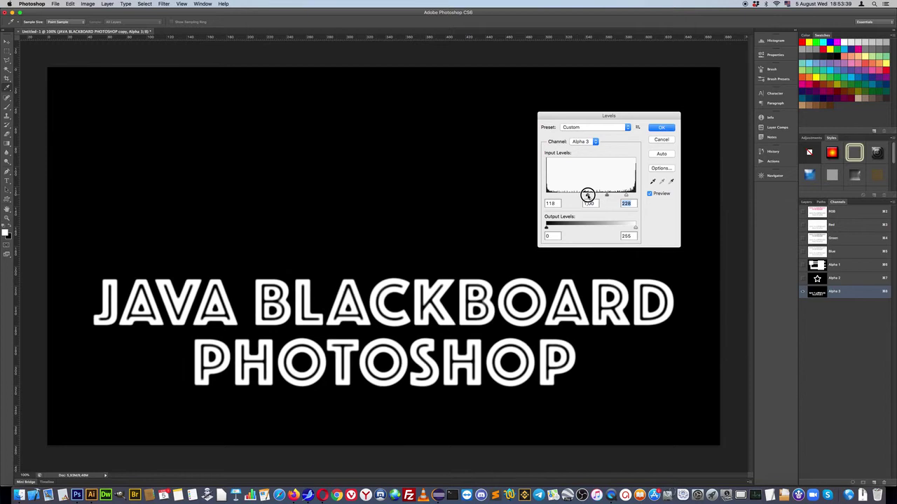
pyautogui.moveTo(580, 195)
pyautogui.mouseDown()
pyautogui.moveTo(613, 195)
pyautogui.moveTo(586, 194)
pyautogui.moveTo(601, 195)
pyautogui.mouseUp()
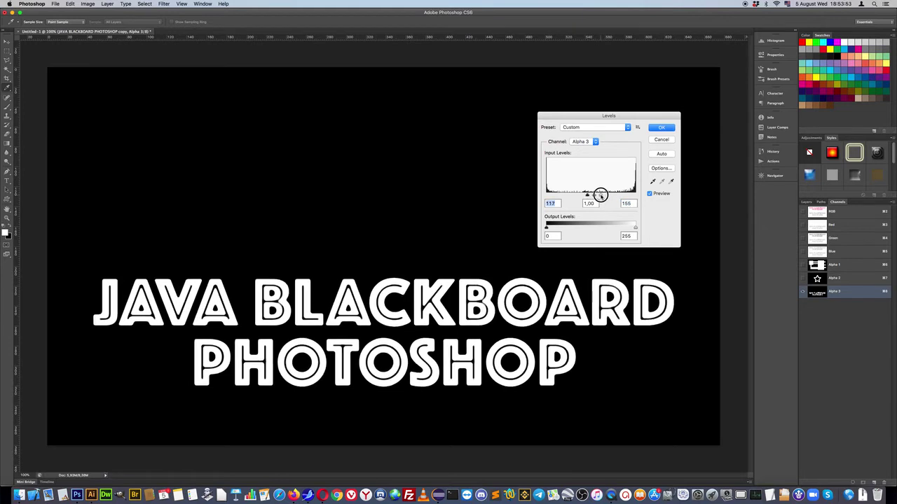
pyautogui.moveTo(600, 195); pyautogui.dragTo(592, 195)
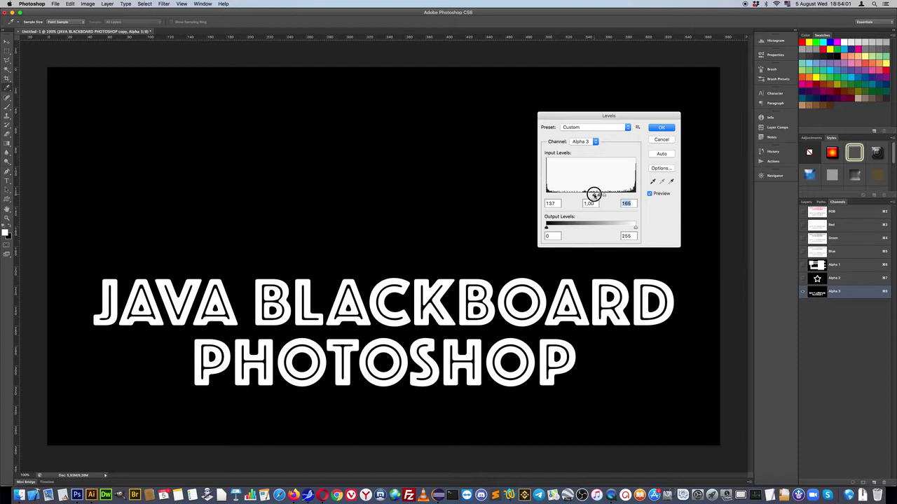
pyautogui.moveTo(590, 194)
pyautogui.mouseDown()
pyautogui.moveTo(622, 195)
pyautogui.moveTo(575, 195)
pyautogui.moveTo(598, 196)
pyautogui.mouseUp()
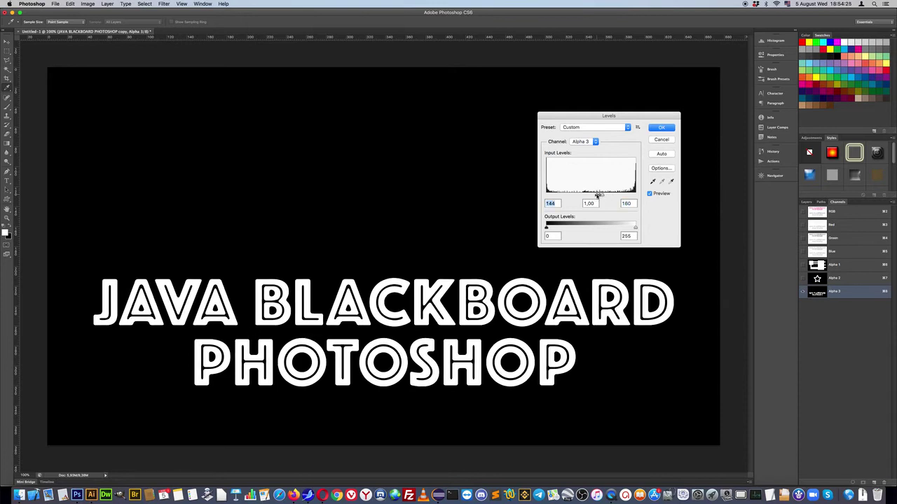
pyautogui.click(663, 127)
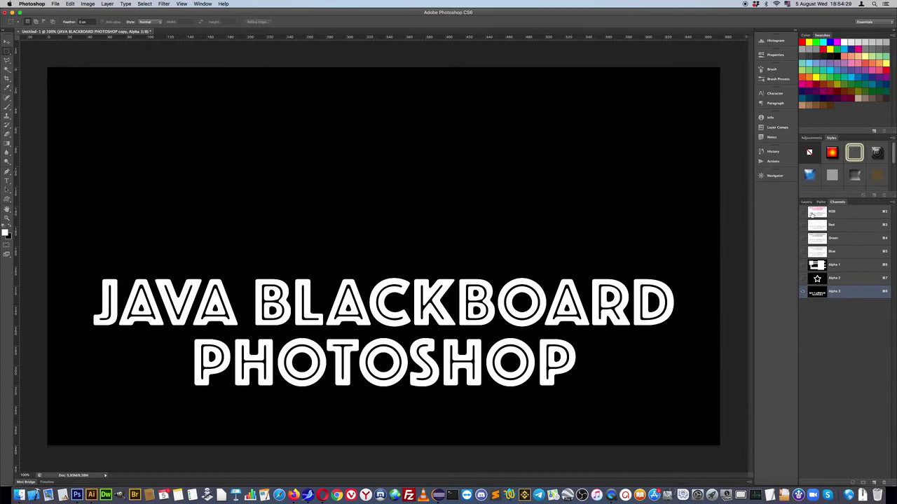
# Load the Alpha 3 channel as a selection and return to the RGB composite's layers
pyautogui.click(803, 212)
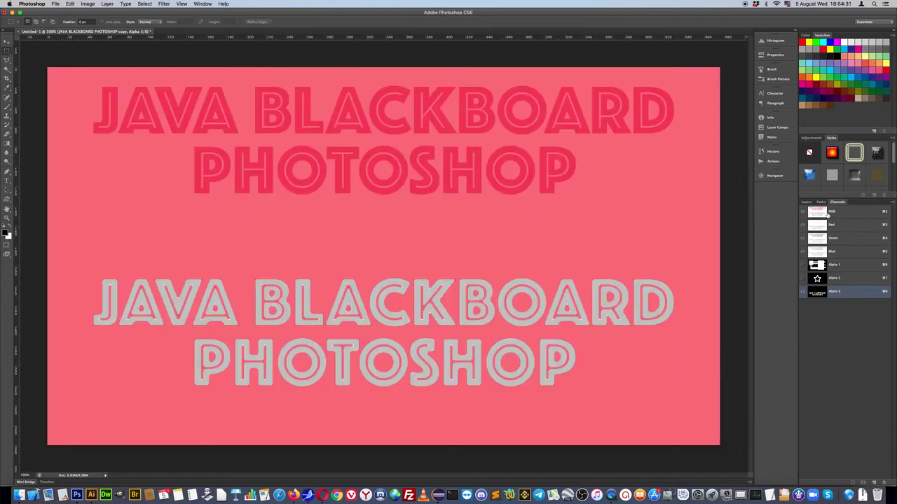
pyautogui.click(803, 213)
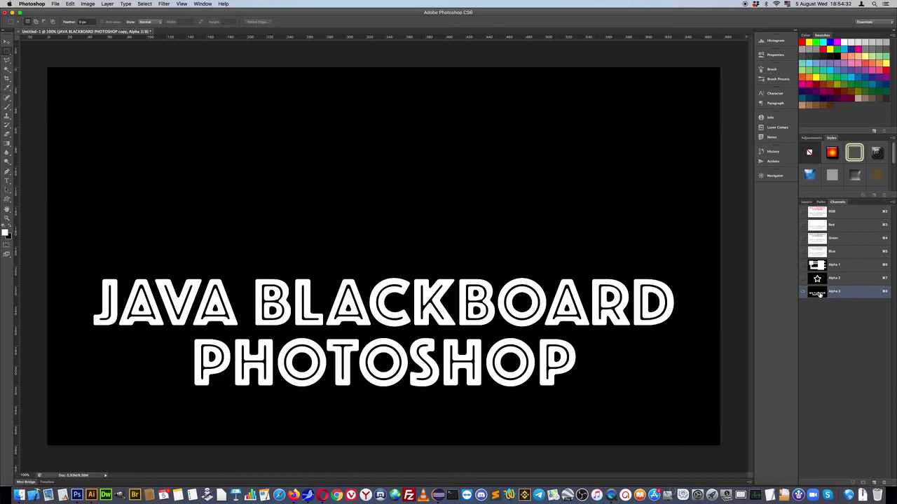
pyautogui.keyDown('super'); pyautogui.click(817, 293); pyautogui.keyUp('super')
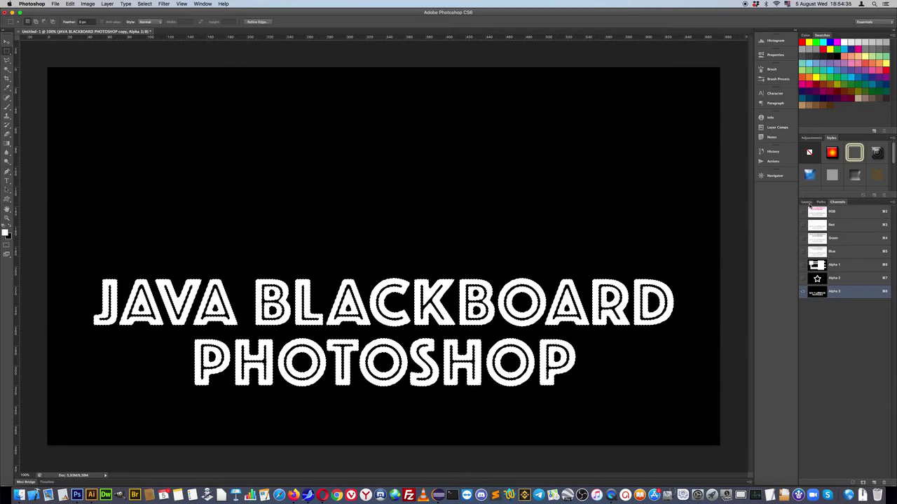
pyautogui.click(817, 211)
pyautogui.click(806, 202)
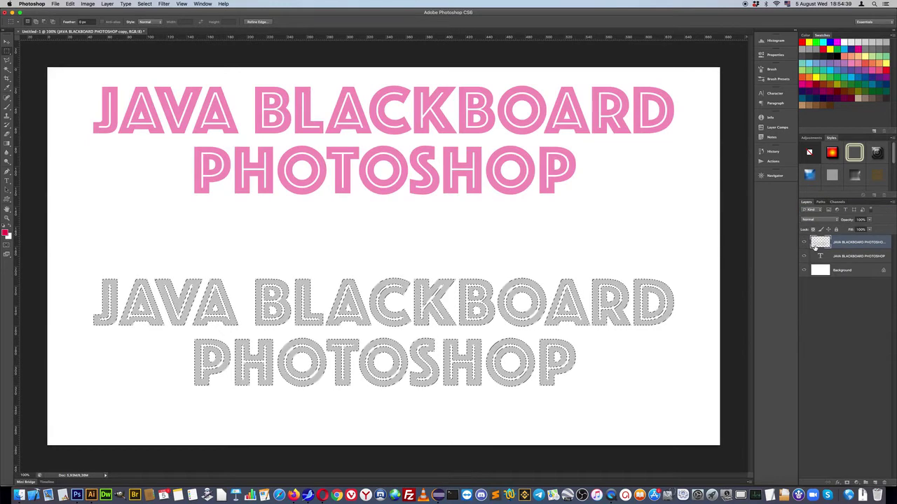
# Fill the selection with crimson on a new layer, deselect, and compare by toggling visibility
pyautogui.press('super+j')
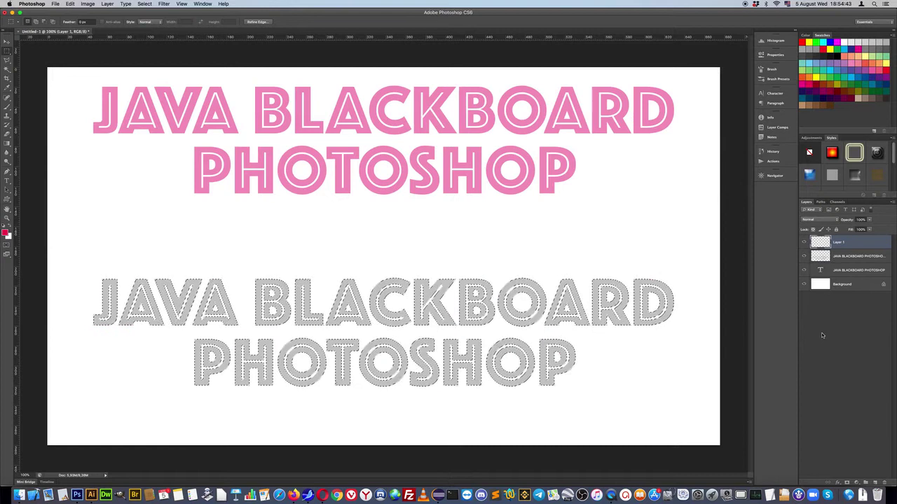
pyautogui.hotkey('alt', 'BackSpace')
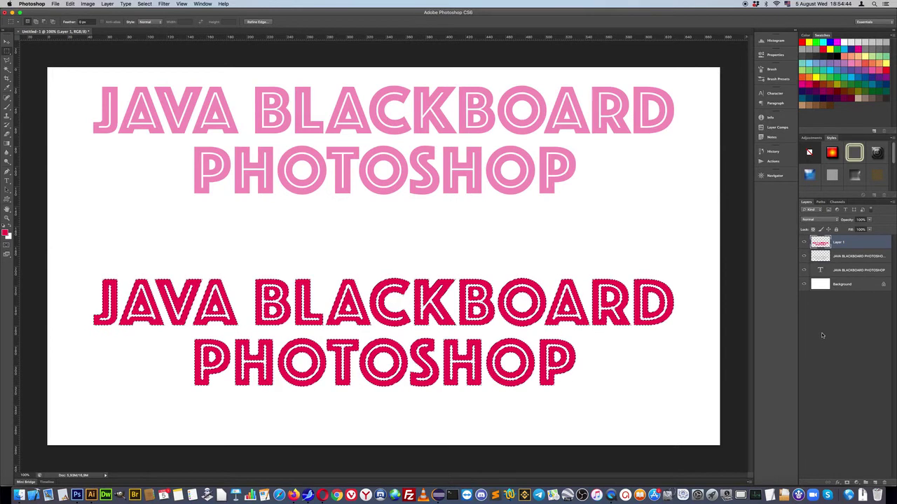
pyautogui.press('super+d')
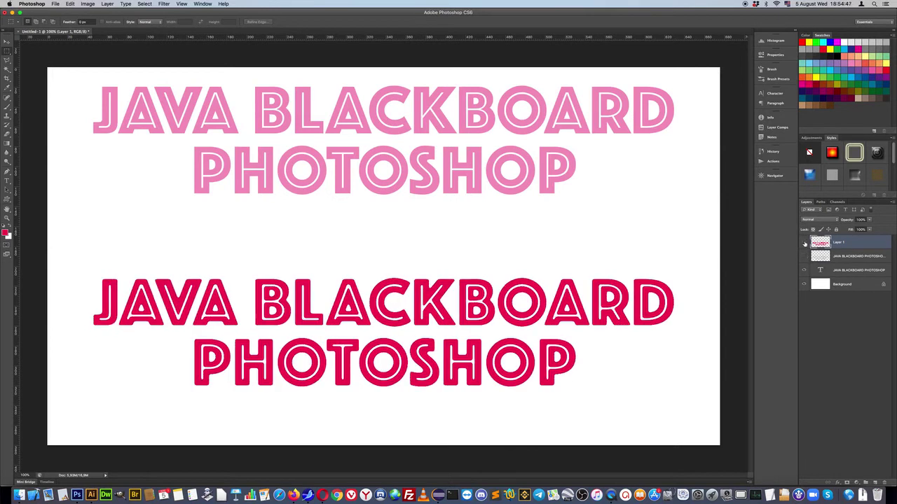
pyautogui.click(804, 242)
pyautogui.click(804, 242)
pyautogui.click(7, 217)
# Inspect the letter edges close up, return to 100%, and undo the crimson fill
pyautogui.moveTo(349, 217); pyautogui.dragTo(380, 243)
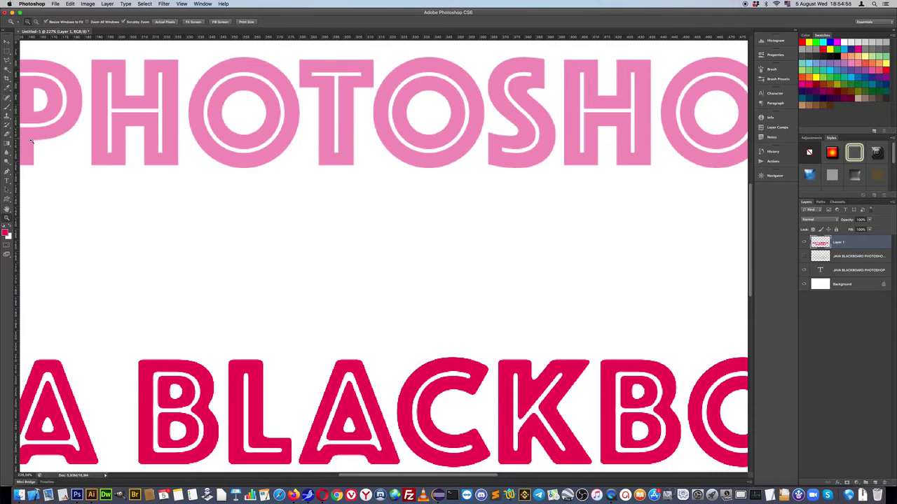
pyautogui.click(7, 51)
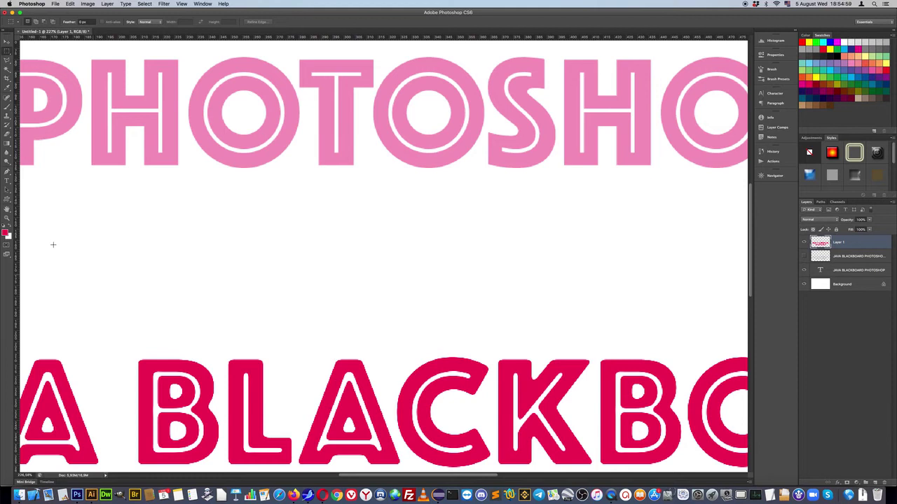
pyautogui.doubleClick(8, 218)
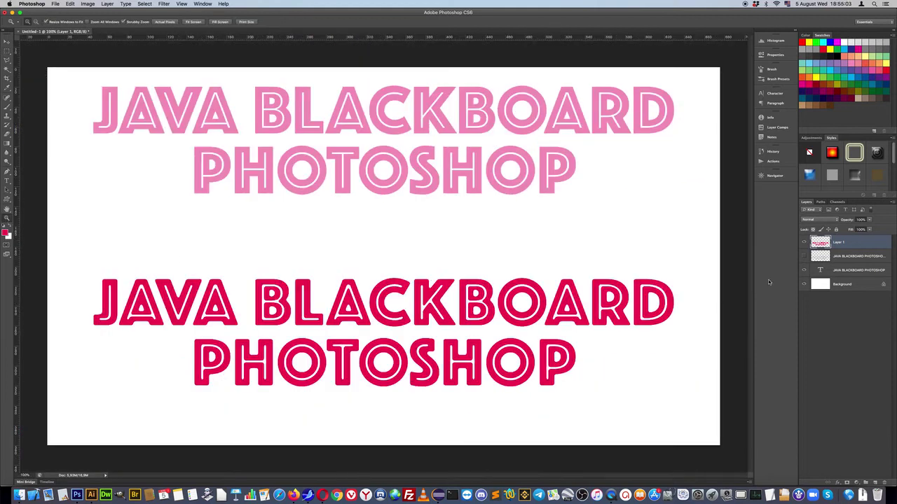
pyautogui.press('super+shift+u')
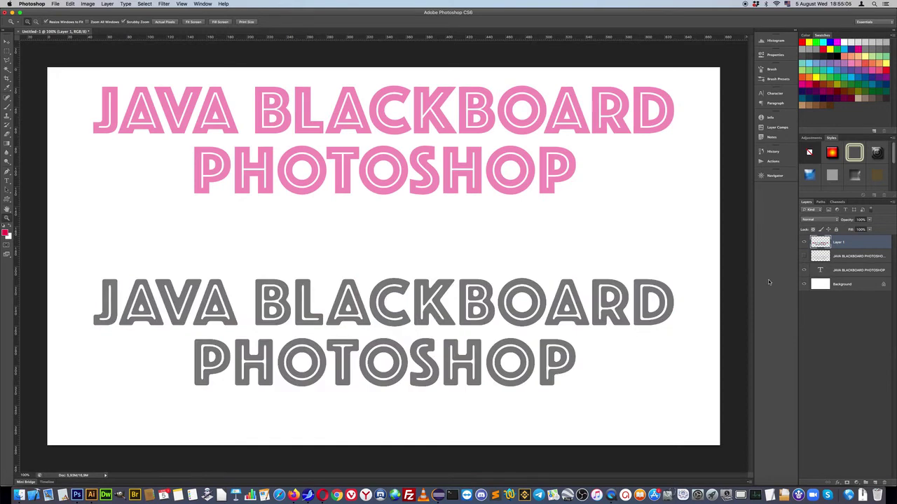
pyautogui.press('super+z')
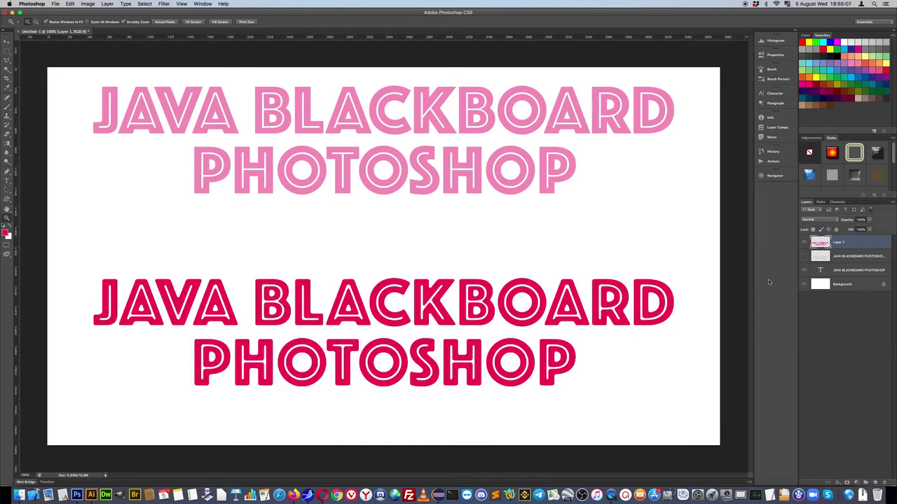
pyautogui.press('super+z')
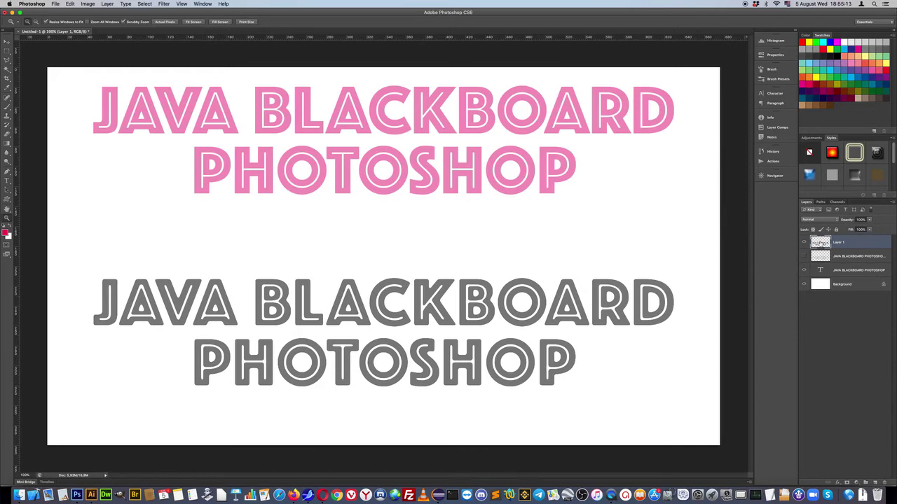
# Load Layer 1's letters as a selection and view the Alpha 3 channel
pyautogui.keyDown('super'); pyautogui.click(820, 243); pyautogui.keyUp('super')
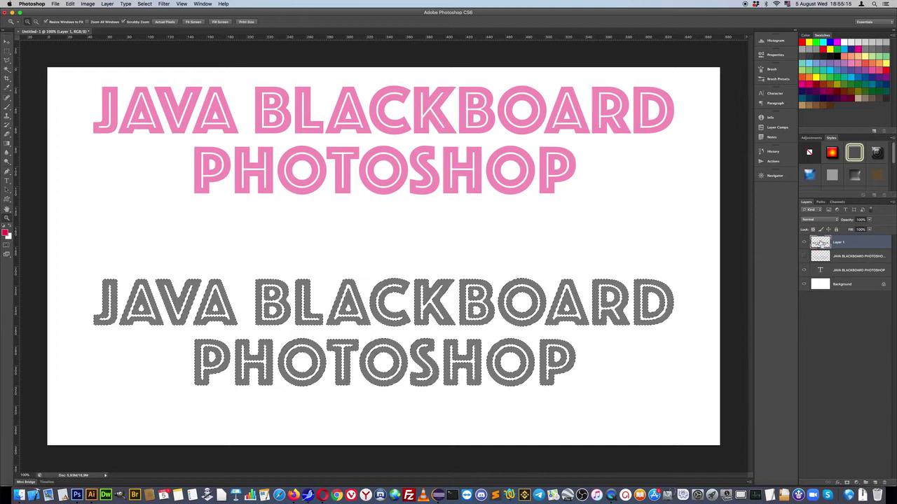
pyautogui.click(837, 202)
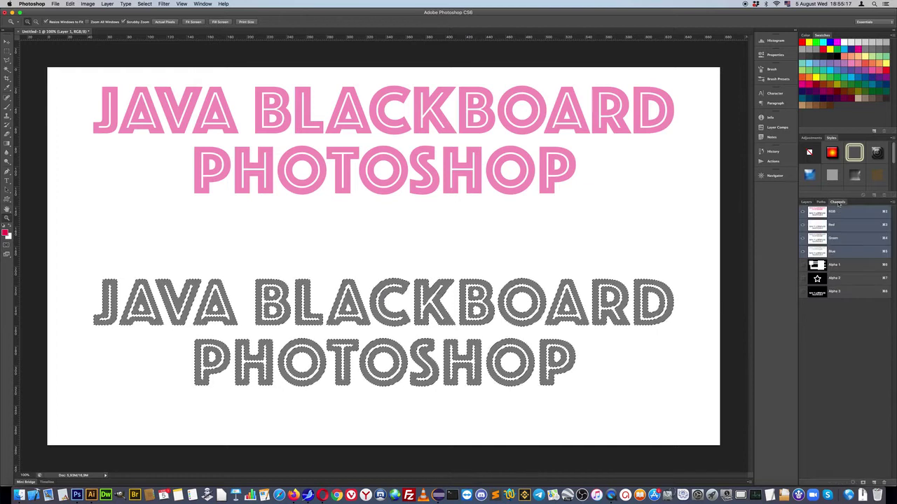
pyautogui.click(832, 292)
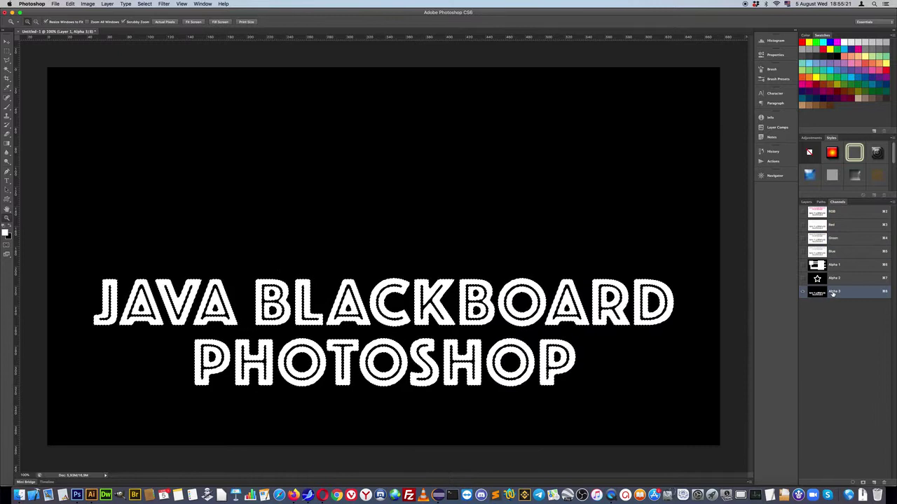
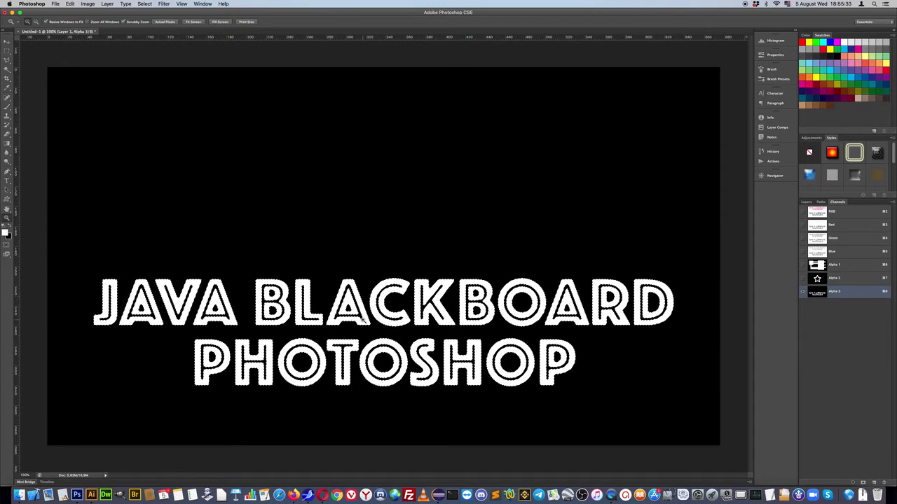
# Blur the Alpha 3 lettering channel with a 1.7-pixel Gaussian Blur
pyautogui.click(165, 5)
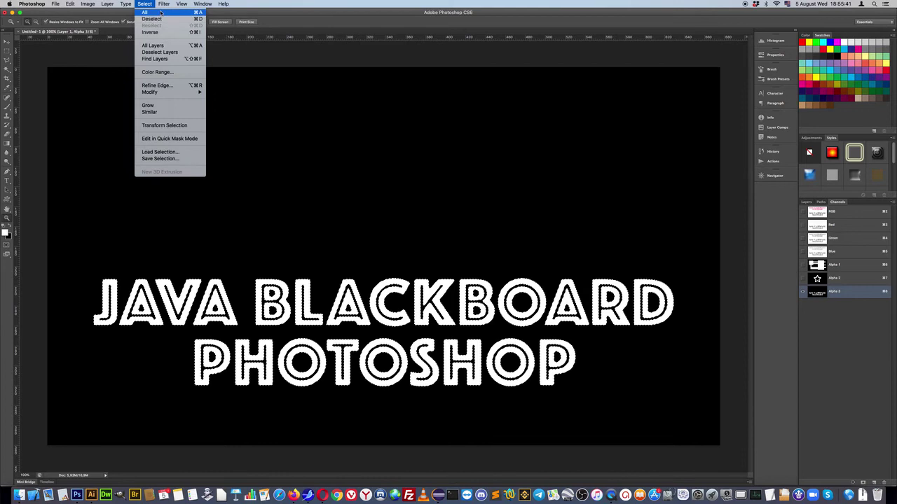
pyautogui.moveTo(182, 86)
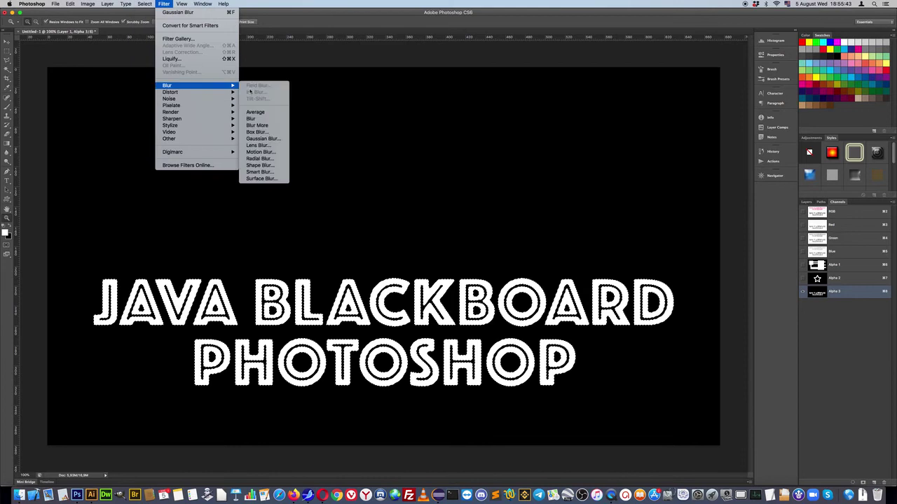
pyautogui.click(264, 138)
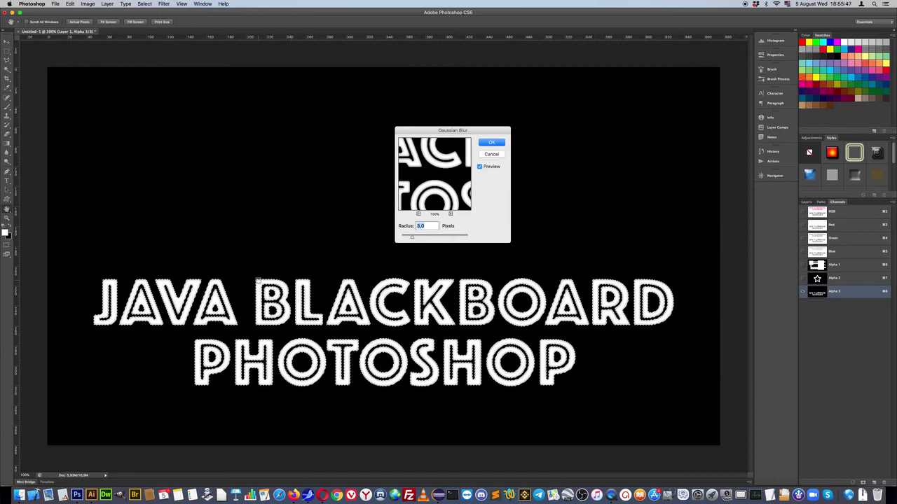
pyautogui.click(257, 280)
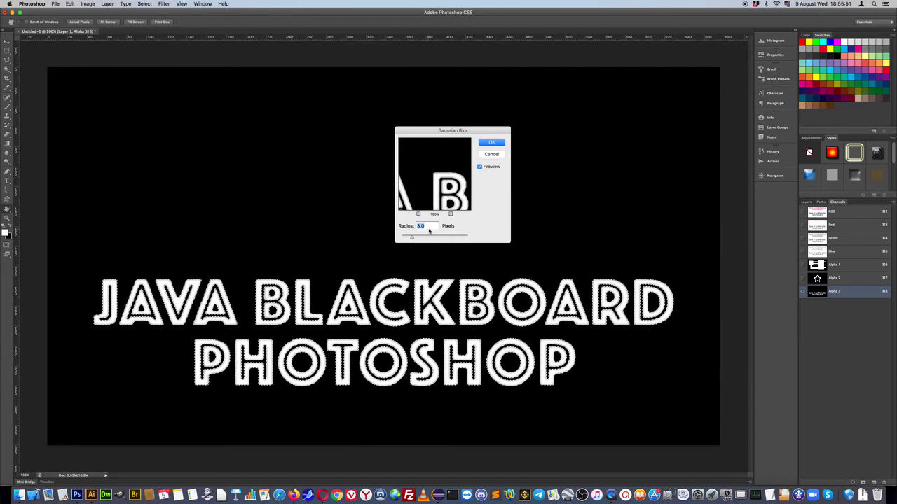
pyautogui.press('Down')
pyautogui.press('Down')
pyautogui.press('Down')
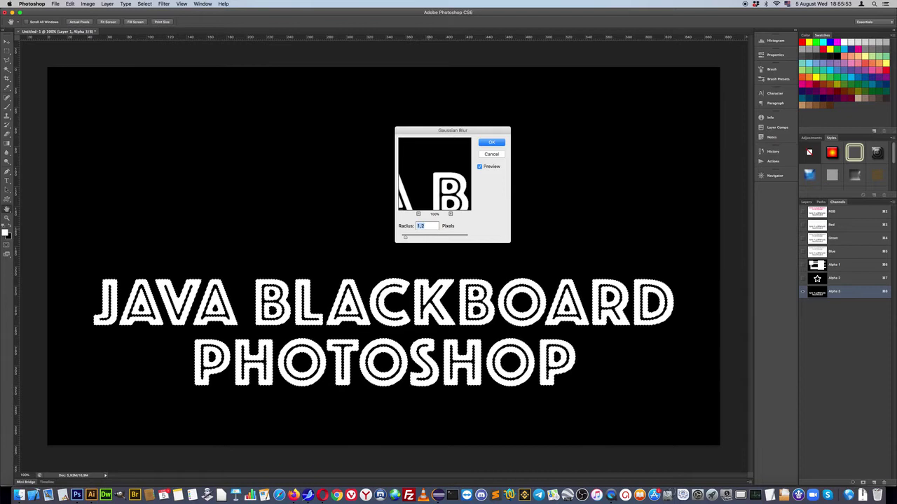
pyautogui.press('Up')
pyautogui.press('Up')
pyautogui.press('Up')
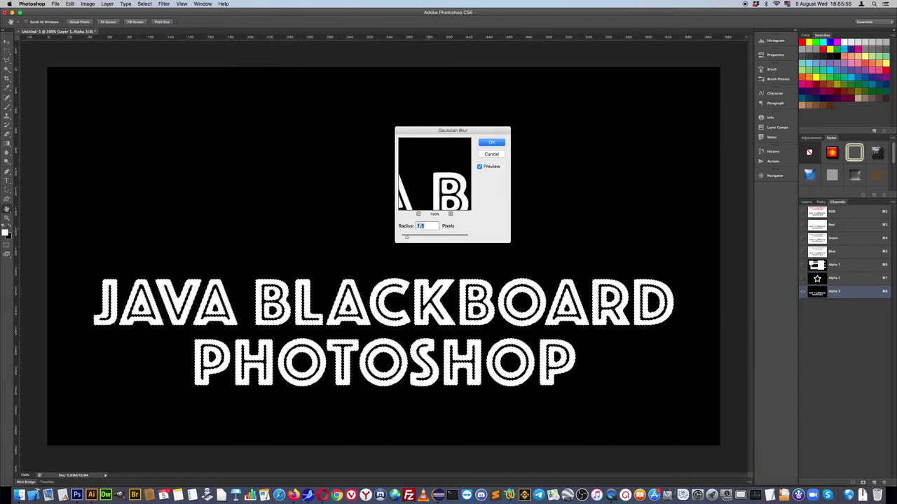
pyautogui.press('Up')
pyautogui.press('Up')
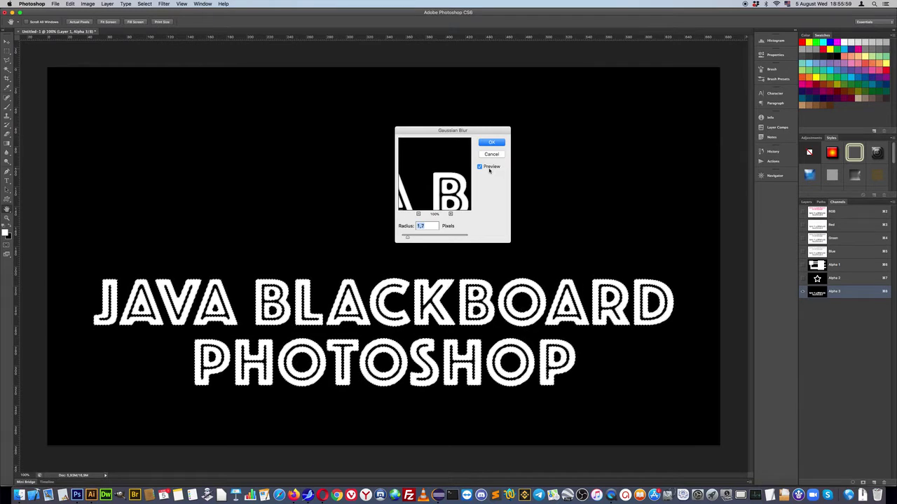
pyautogui.press('Return')
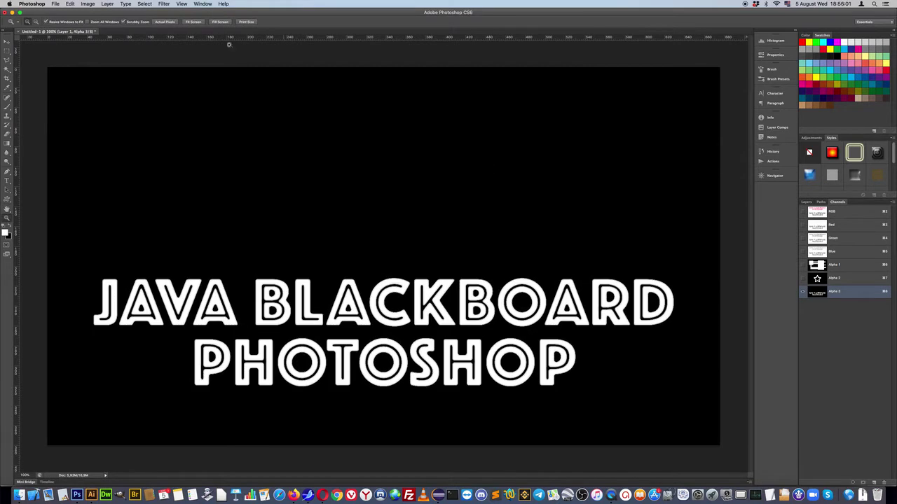
pyautogui.click(163, 4)
pyautogui.moveTo(182, 85)
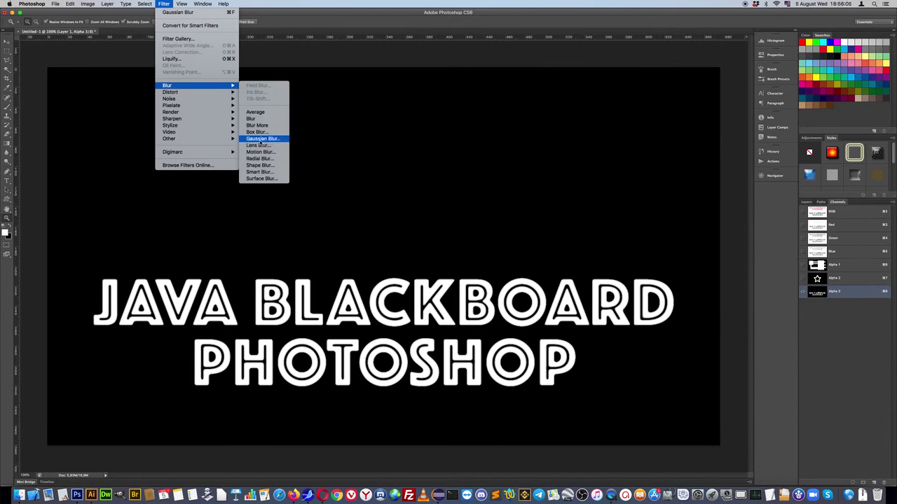
# Apply a second Gaussian Blur under 1 pixel, then bring up Save As for Untitled-1.psd
pyautogui.click(260, 139)
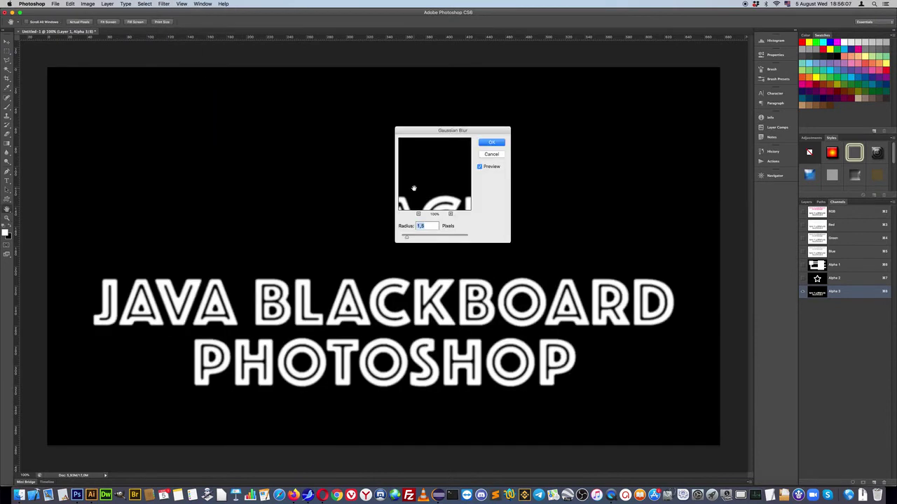
pyautogui.press('Down')
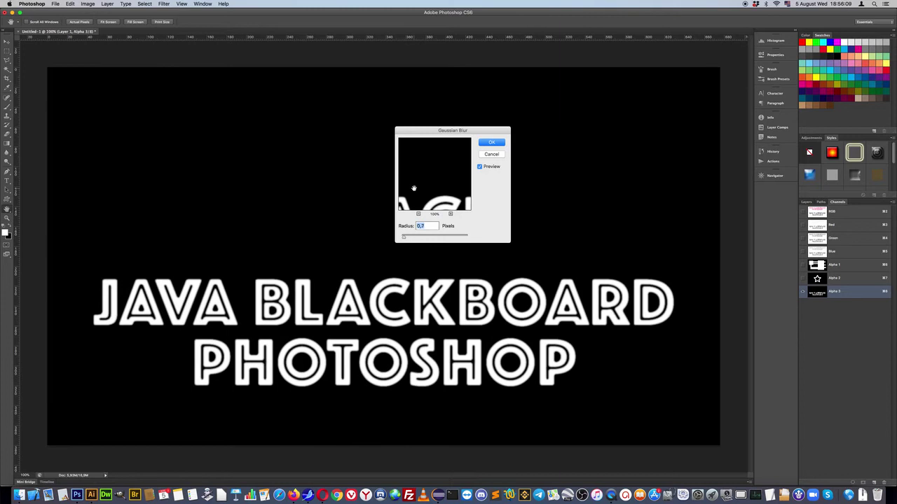
pyautogui.press('Down')
pyautogui.press('Down')
pyautogui.press('Down')
pyautogui.press('Down')
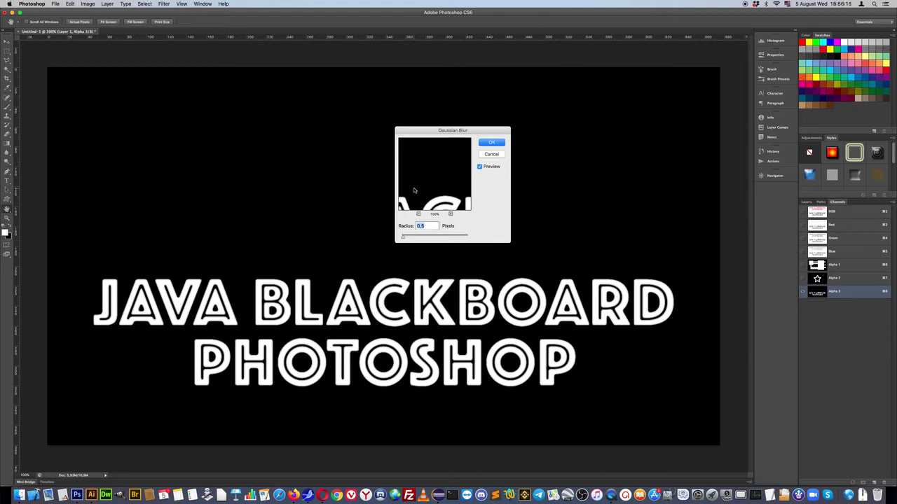
pyautogui.press('Return')
pyautogui.hotkey('ctrl', 's')
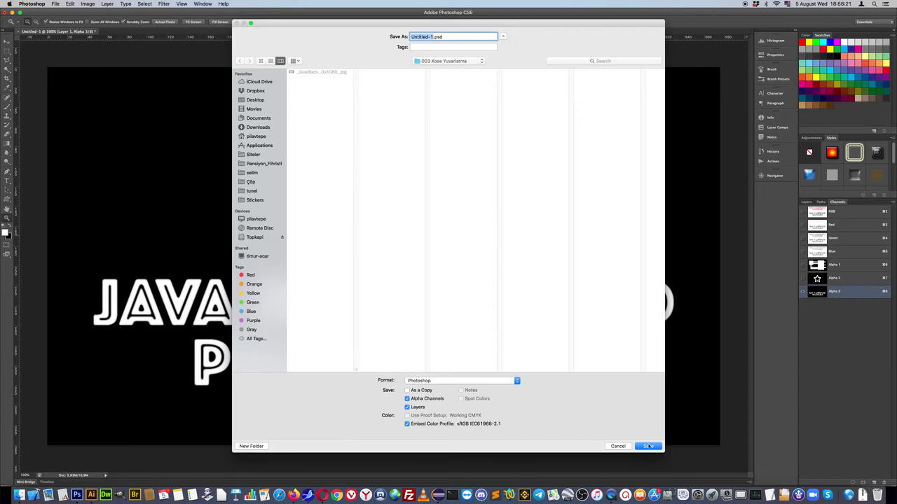
# Save Untitled-1.psd with maximum compatibility, rename Alpha 3 to 'Kabartma', and select the RGB channel
pyautogui.click(648, 446)
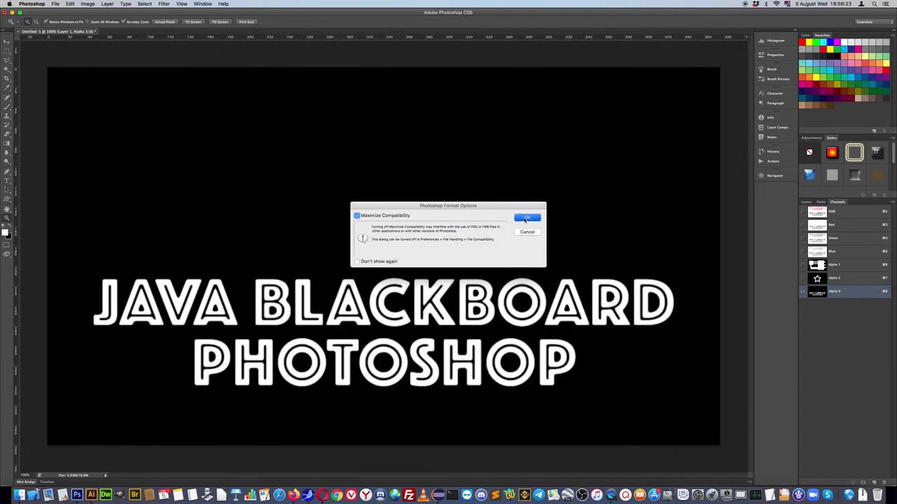
pyautogui.click(525, 220)
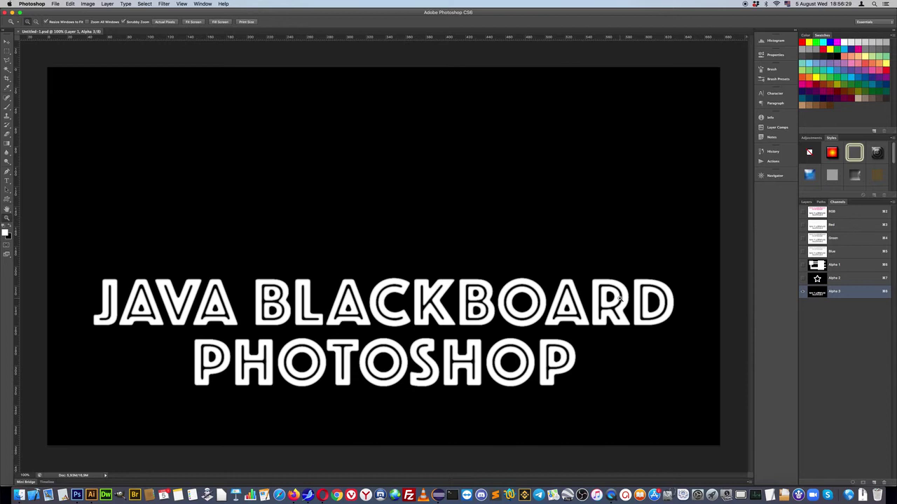
pyautogui.doubleClick(834, 293)
pyautogui.write('t')
pyautogui.write('ma')
pyautogui.press('Return')
pyautogui.click(846, 213)
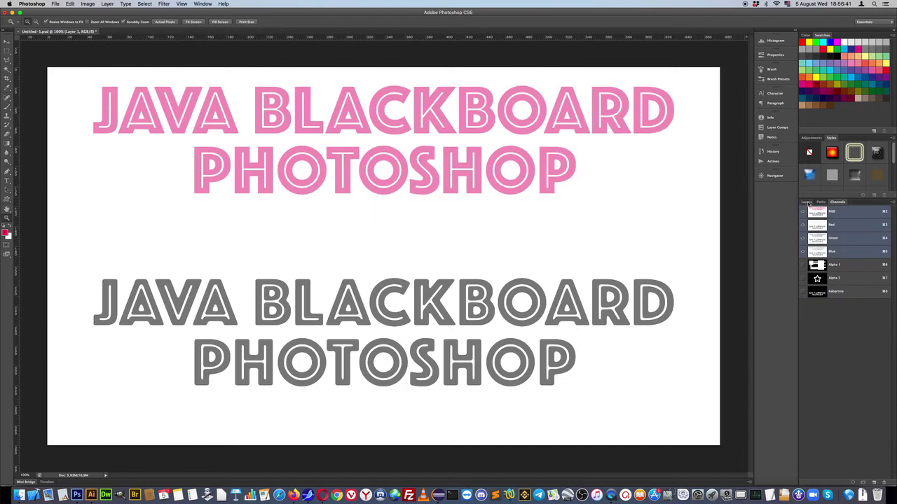
# Open Filter > Render > Lighting Effects on Layer 1 from the Layers panel
pyautogui.click(807, 202)
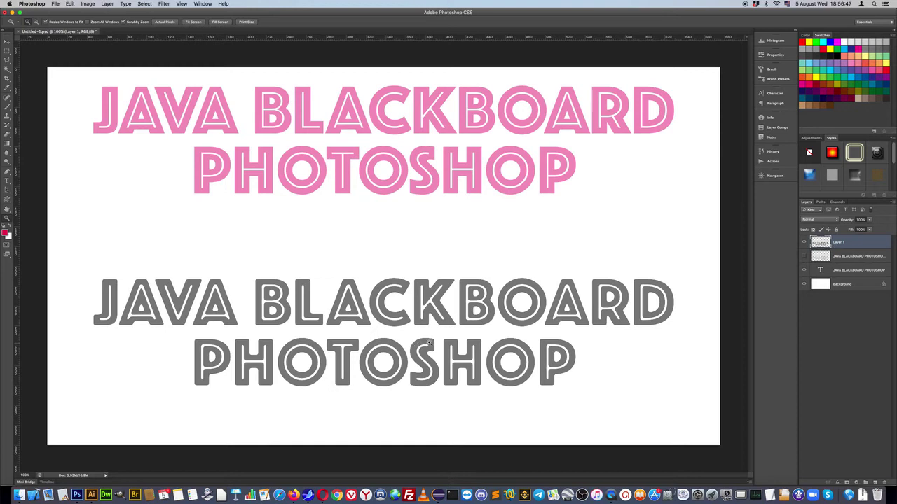
pyautogui.click(163, 4)
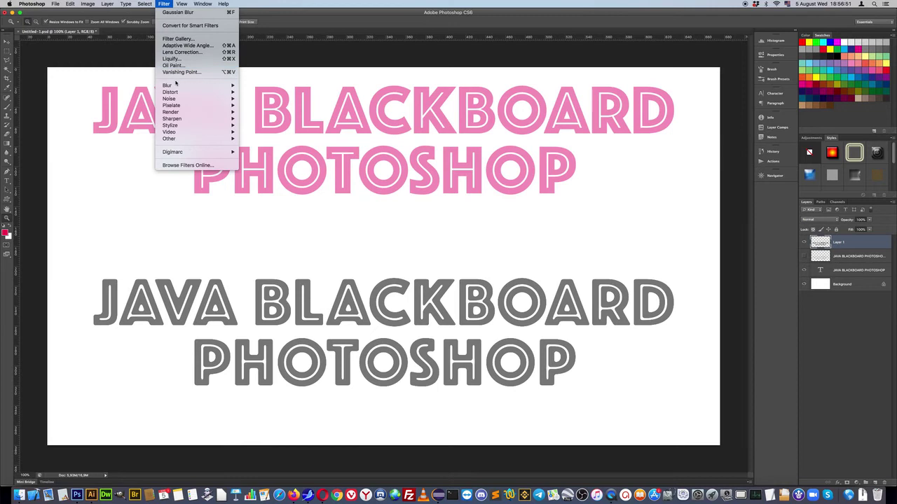
pyautogui.moveTo(171, 112)
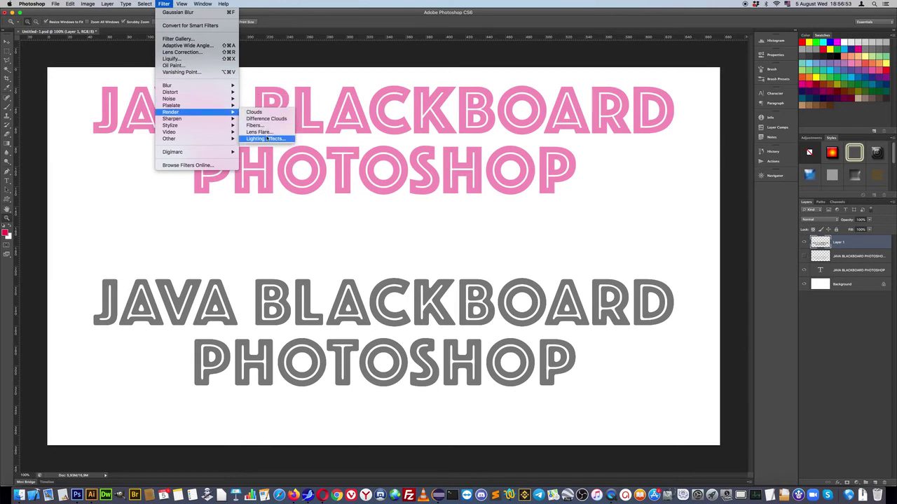
pyautogui.click(266, 139)
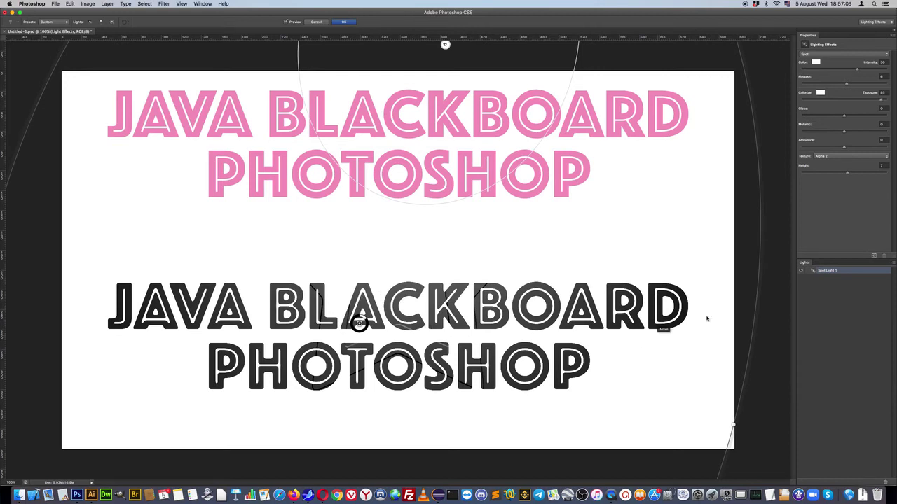
# Use the Kabartma channel as the lighting texture and magnify the preview to 500%
pyautogui.click(833, 159)
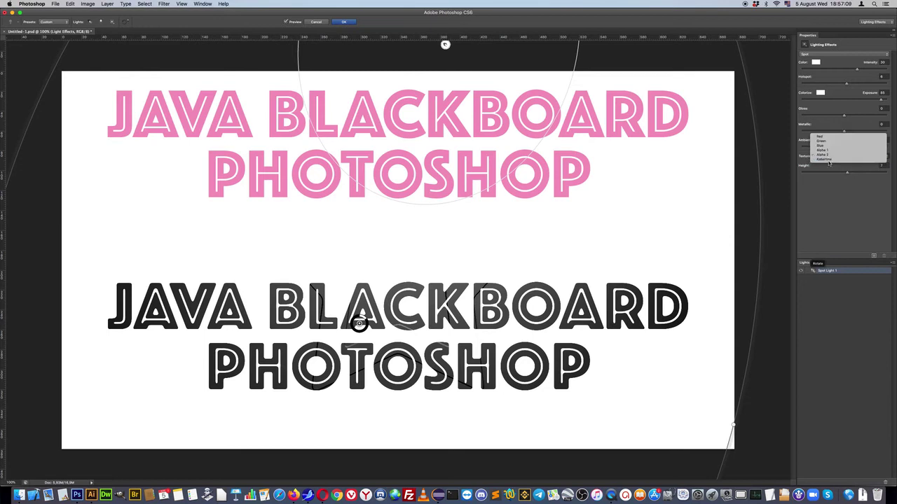
pyautogui.click(827, 160)
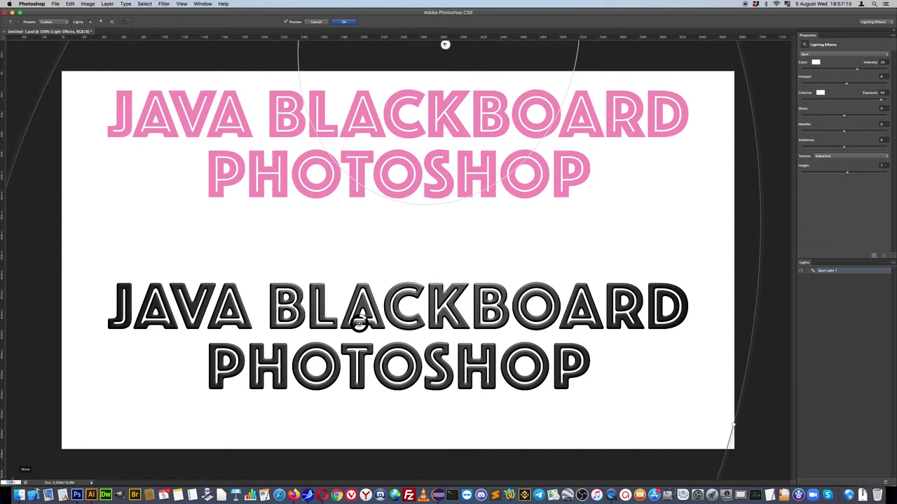
pyautogui.write('500')
pyautogui.press('Return')
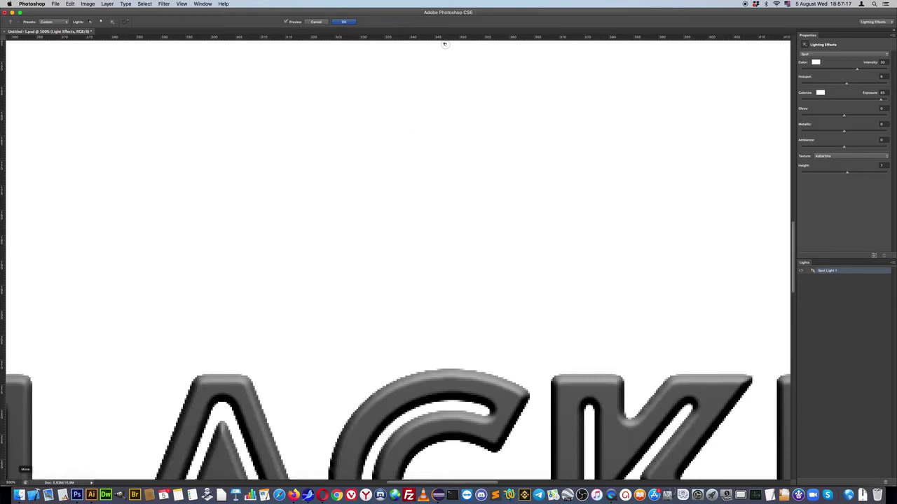
# Scroll through the magnified lettering, then zoom back to 100% to show the whole document
pyautogui.scroll(-2, 750, 326)
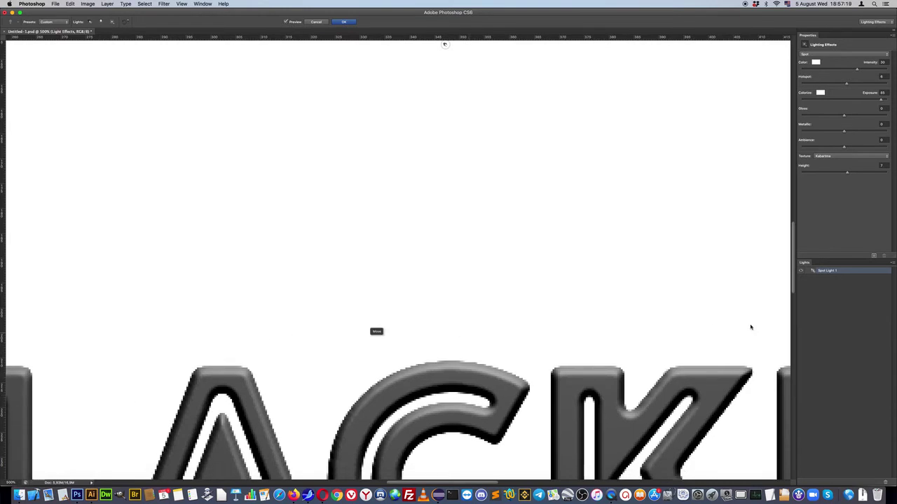
pyautogui.scroll(-2, 788, 269)
pyautogui.scroll(-4, 789, 270)
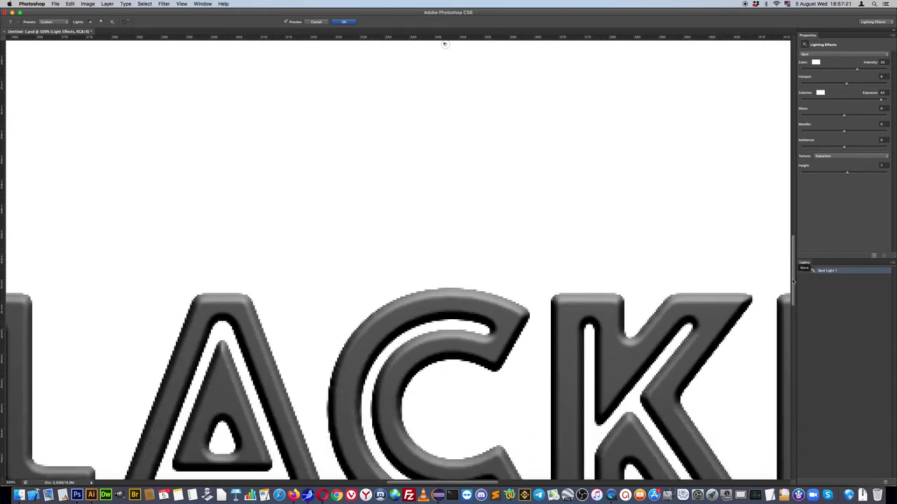
pyautogui.scroll(-1, 618, 298)
pyautogui.scroll(-4, 490, 294)
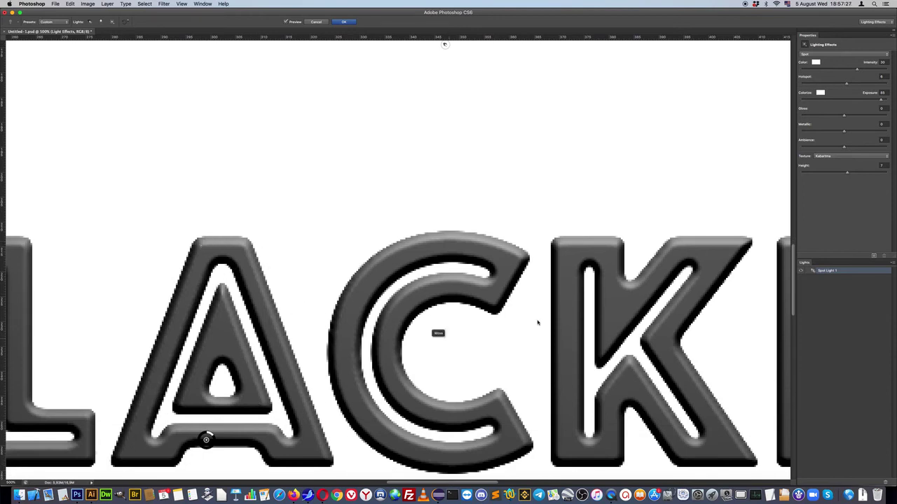
pyautogui.click(12, 483)
pyautogui.write('1')
pyautogui.press('Return')
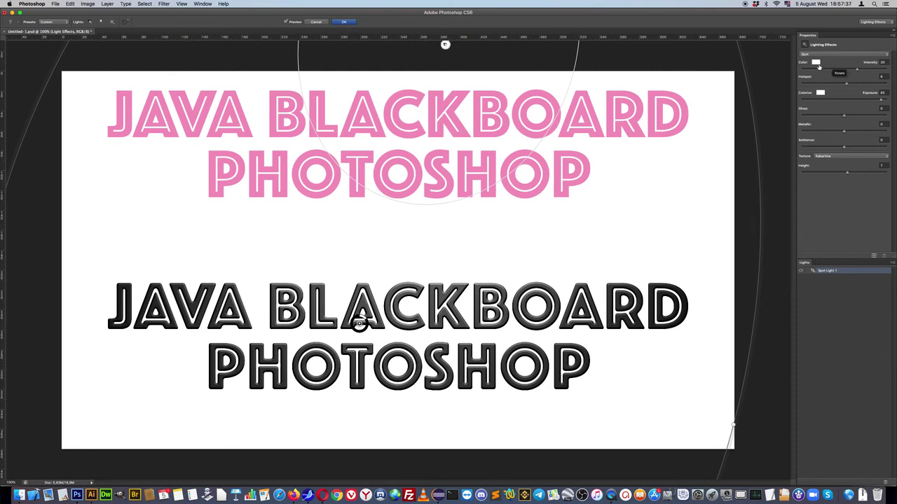
# Keep the Spot light, raise its intensity, adjust the hotspot, and apply Lighting Effects
pyautogui.click(815, 54)
pyautogui.click(816, 55)
pyautogui.moveTo(856, 70); pyautogui.dragTo(859, 68)
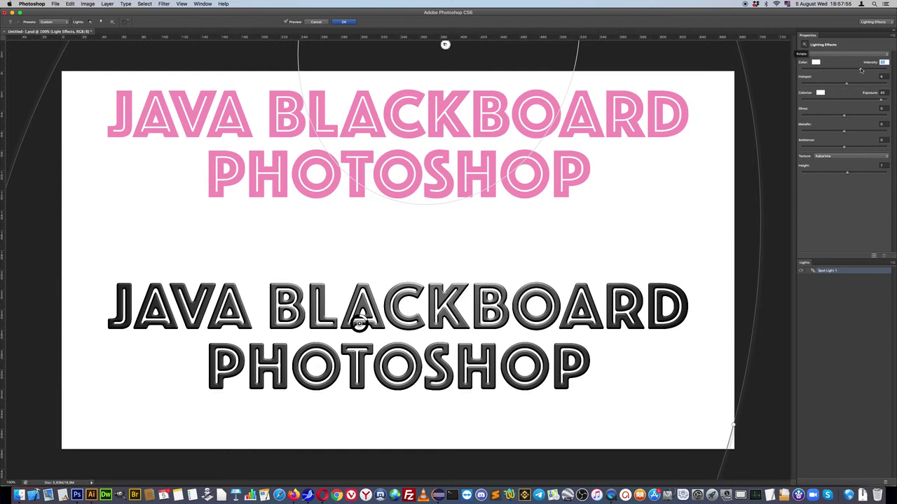
pyautogui.moveTo(861, 70); pyautogui.dragTo(864, 68)
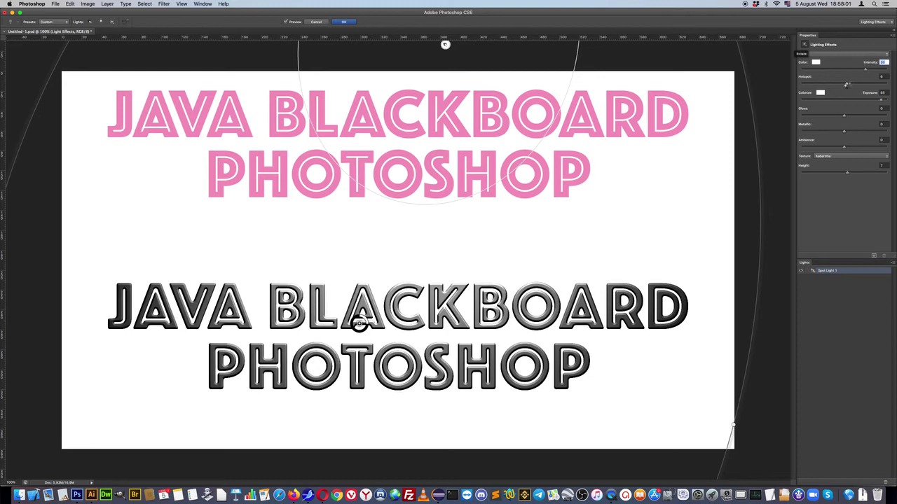
pyautogui.moveTo(848, 84); pyautogui.dragTo(846, 84)
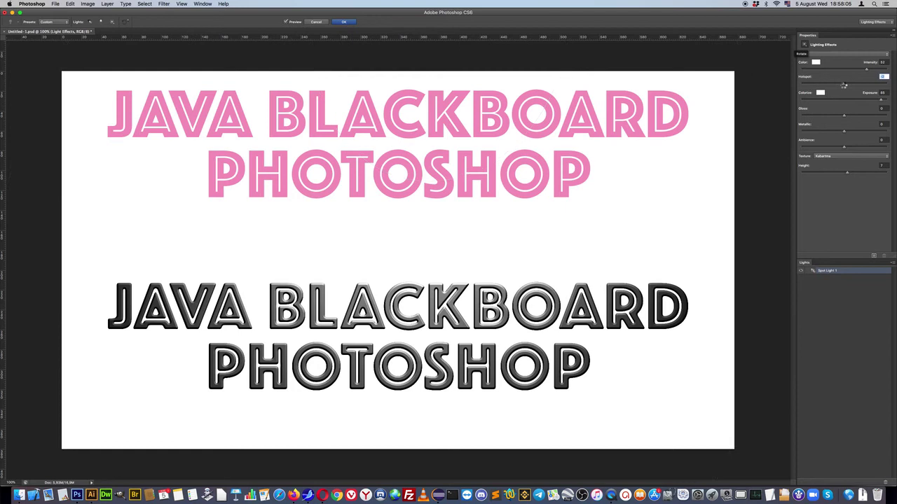
pyautogui.click(343, 23)
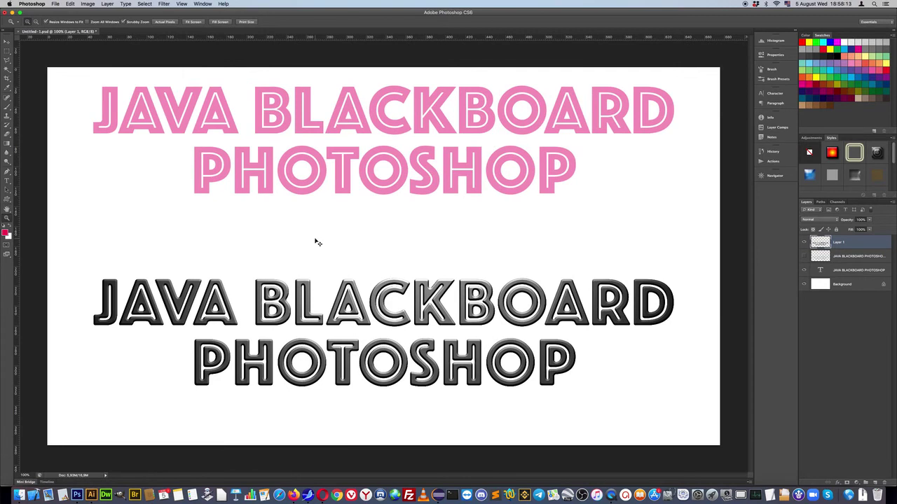
# Lighten the lettering's midtones with Levels set to about 1.52
pyautogui.hotkey('ctrl', 'l')
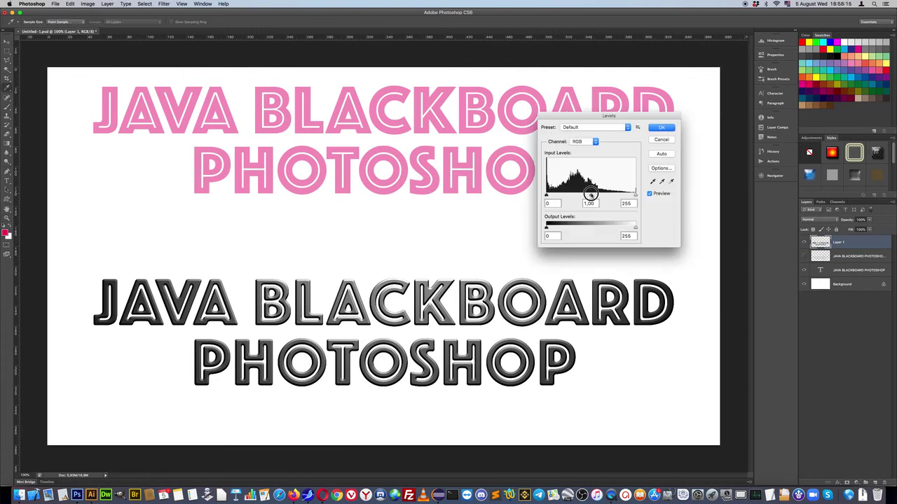
pyautogui.moveTo(591, 195); pyautogui.dragTo(577, 195)
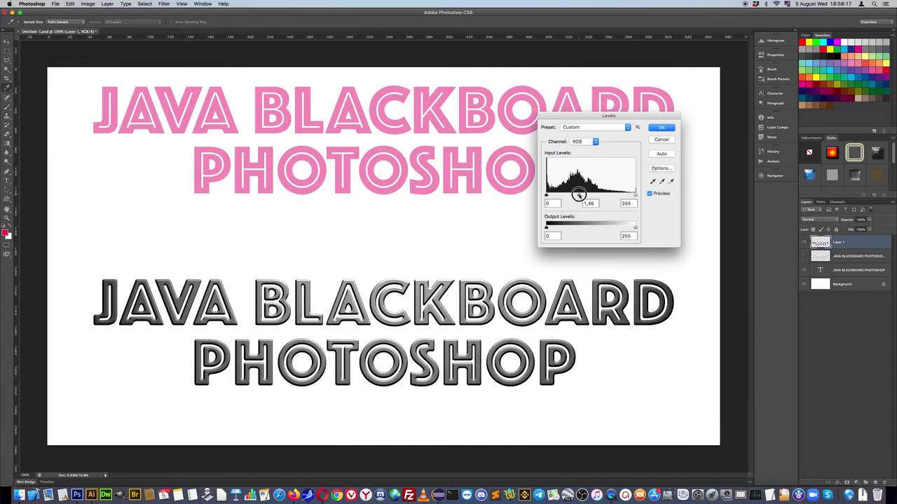
pyautogui.click(661, 128)
# Select the top halves of 'JAVA BLACKBOARD' and 'PHOTOSHOP' with two rectangular marquees
pyautogui.click(7, 52)
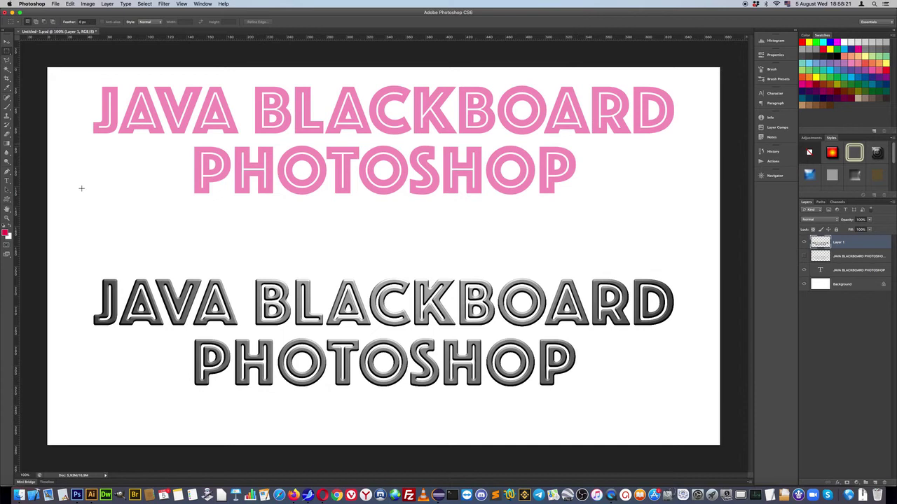
pyautogui.moveTo(74, 232)
pyautogui.mouseDown()
pyautogui.moveTo(697, 288)
pyautogui.moveTo(697, 303)
pyautogui.mouseUp()
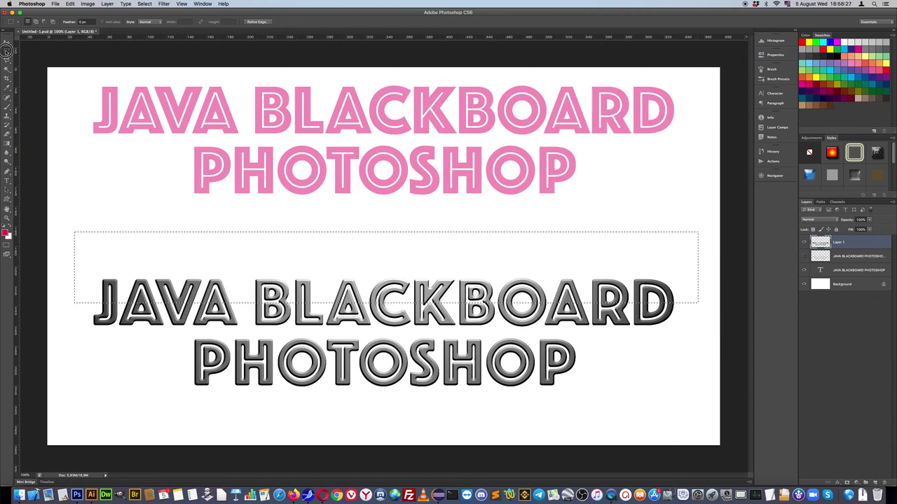
pyautogui.rightClick(6, 50)
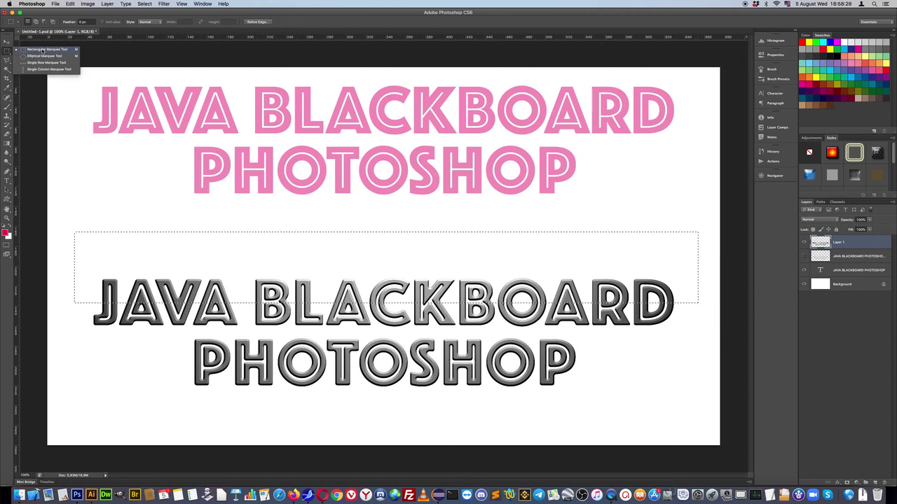
pyautogui.click(42, 49)
pyautogui.click(74, 233)
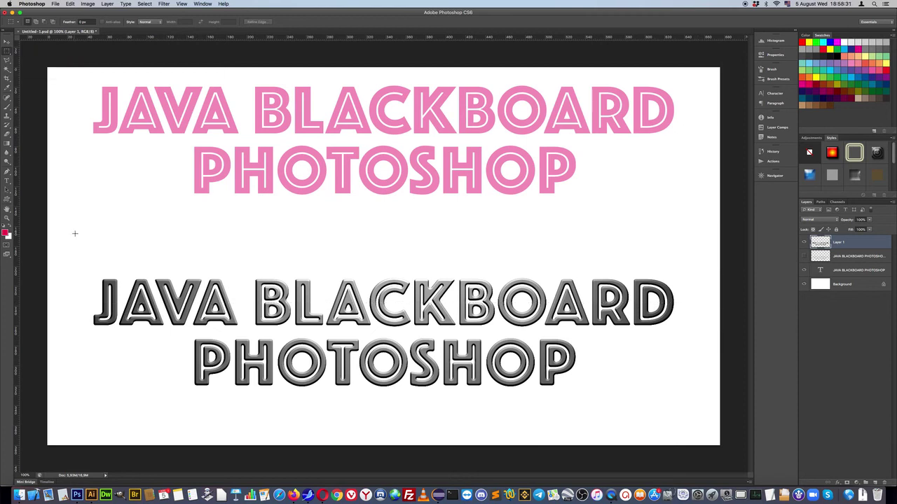
pyautogui.moveTo(74, 230); pyautogui.dragTo(688, 303)
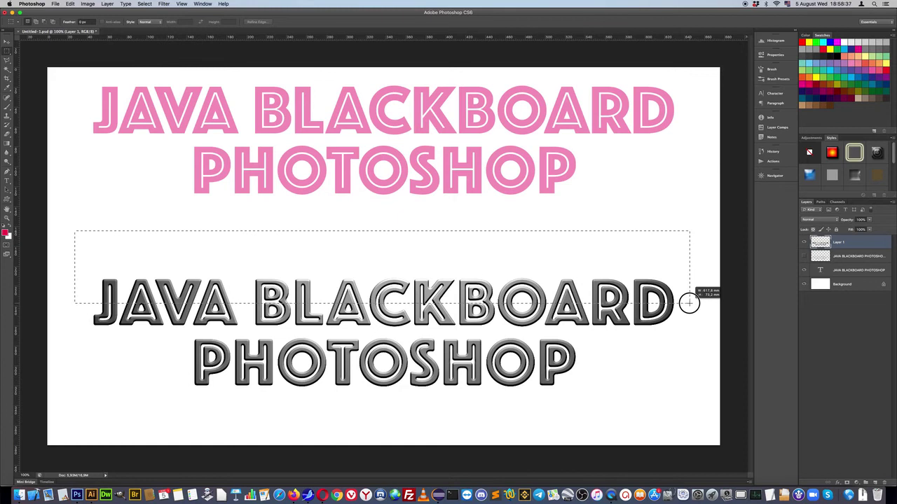
pyautogui.moveTo(688, 303); pyautogui.dragTo(679, 302)
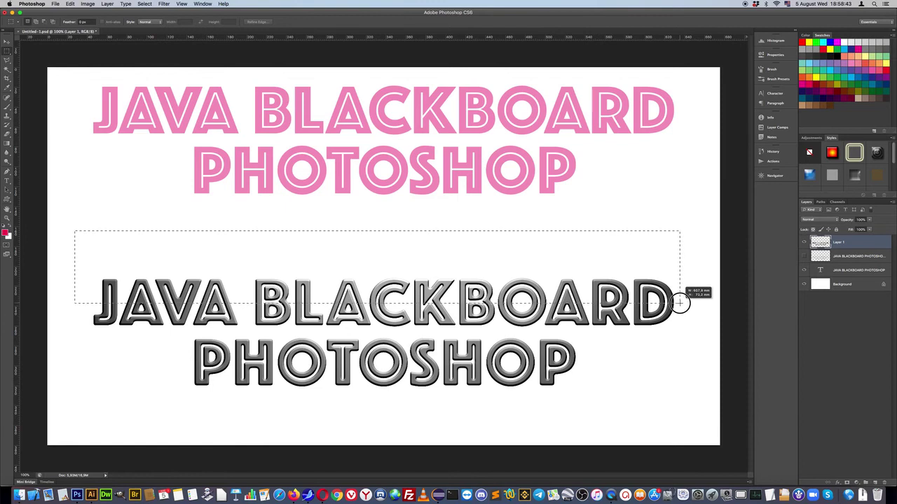
pyautogui.click(680, 302)
pyautogui.moveTo(680, 302); pyautogui.dragTo(680, 303)
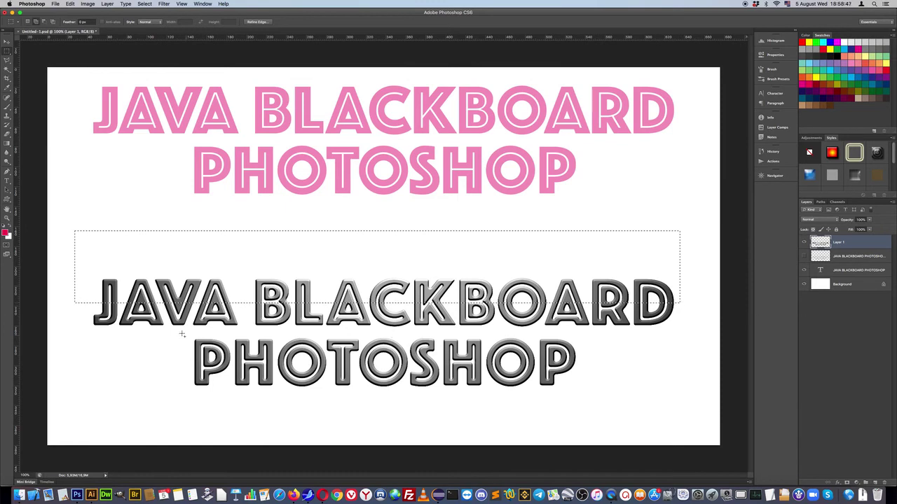
pyautogui.moveTo(182, 335)
pyautogui.mouseDown()
pyautogui.moveTo(504, 367)
pyautogui.moveTo(601, 362)
pyautogui.mouseUp()
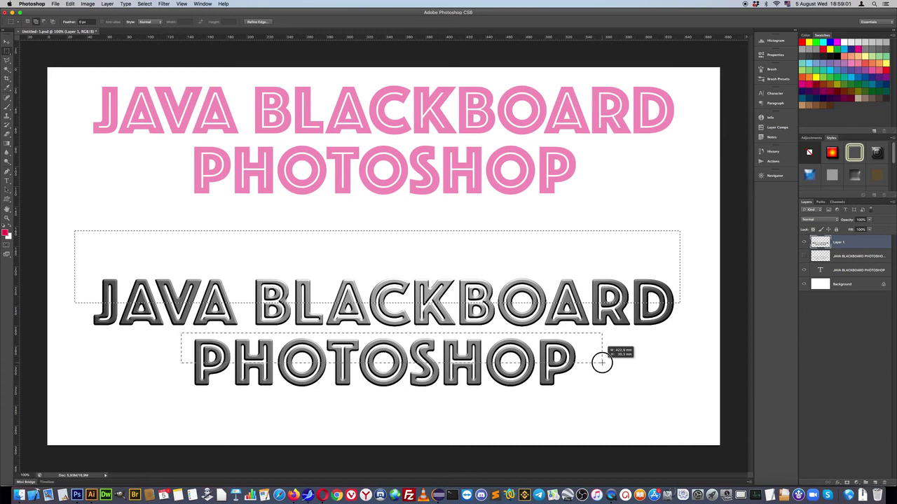
pyautogui.moveTo(601, 362); pyautogui.dragTo(602, 363)
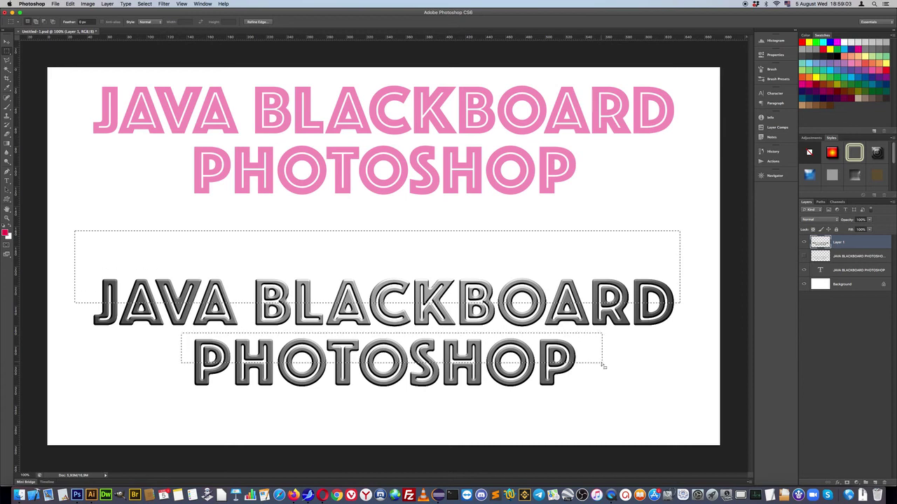
# Set the Levels midtone to 2.52 on the selected top halves of the lettering
pyautogui.hotkey('ctrl', 'l')
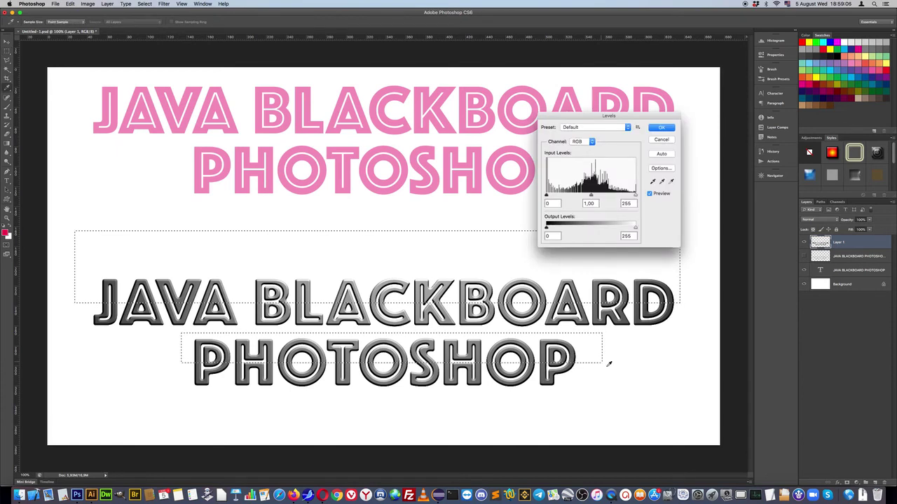
pyautogui.moveTo(591, 197); pyautogui.dragTo(567, 196)
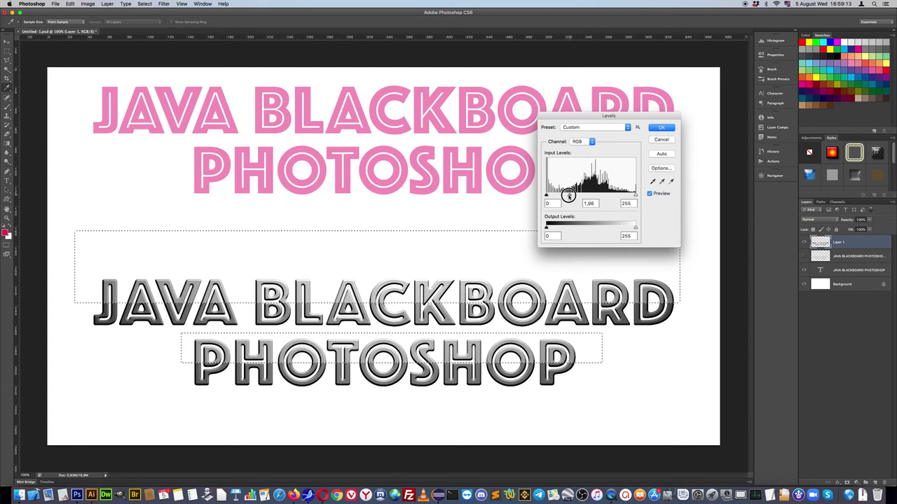
pyautogui.moveTo(567, 196); pyautogui.dragTo(561, 196)
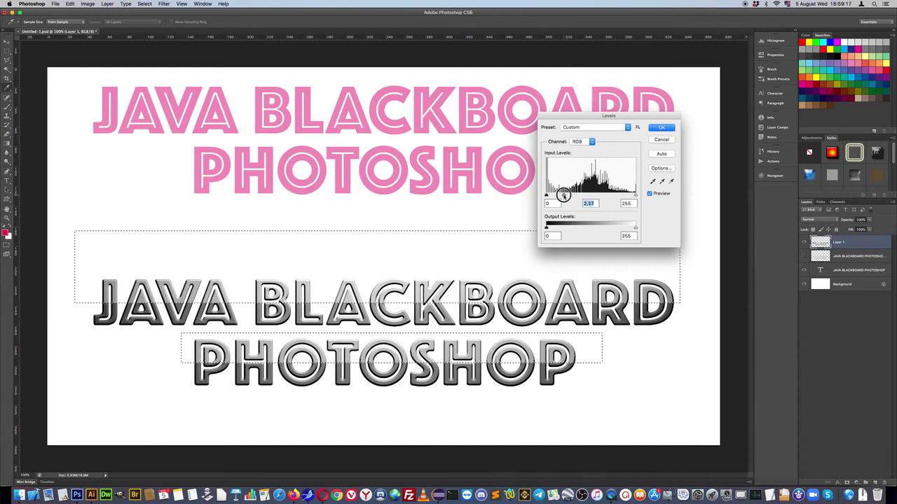
pyautogui.click(663, 128)
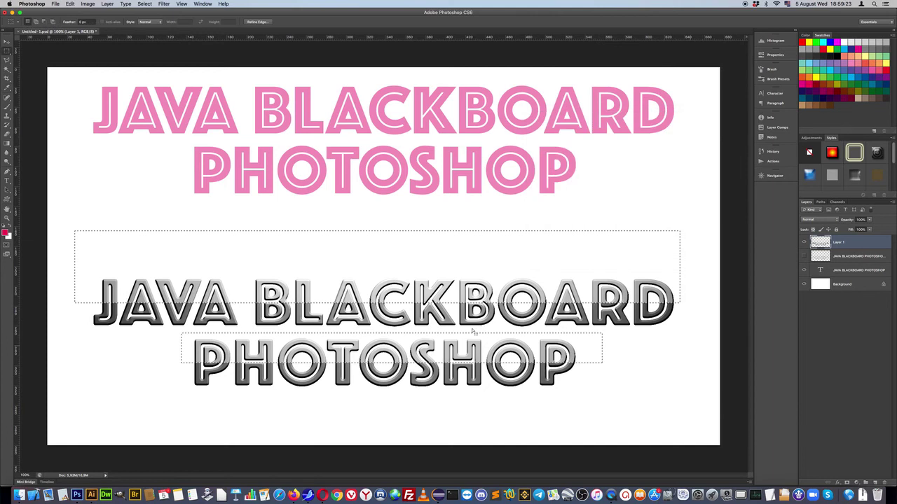
# Invert the selection, apply Levels 0 / 0.55 / 216, then deselect
pyautogui.click(145, 3)
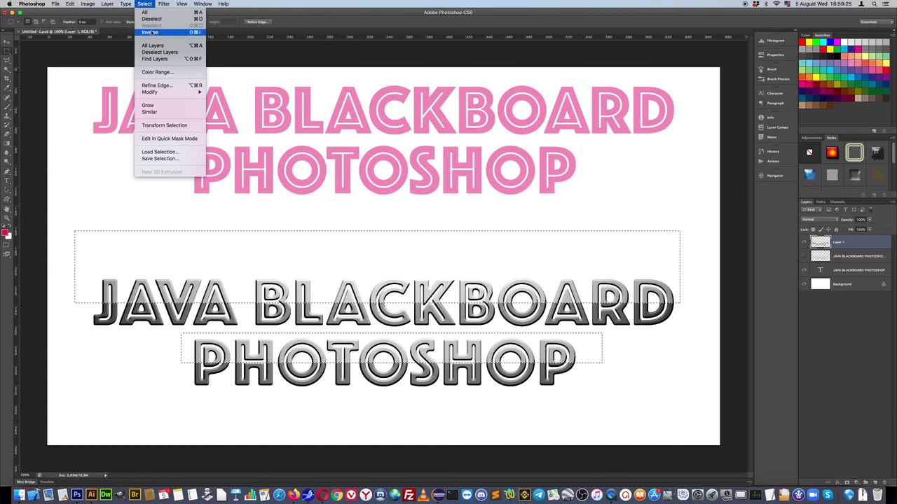
pyautogui.click(151, 33)
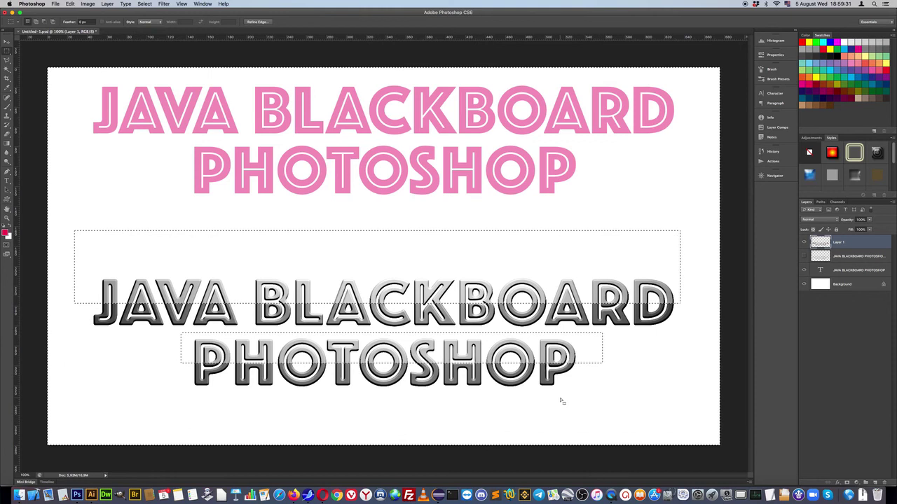
pyautogui.press('super+l')
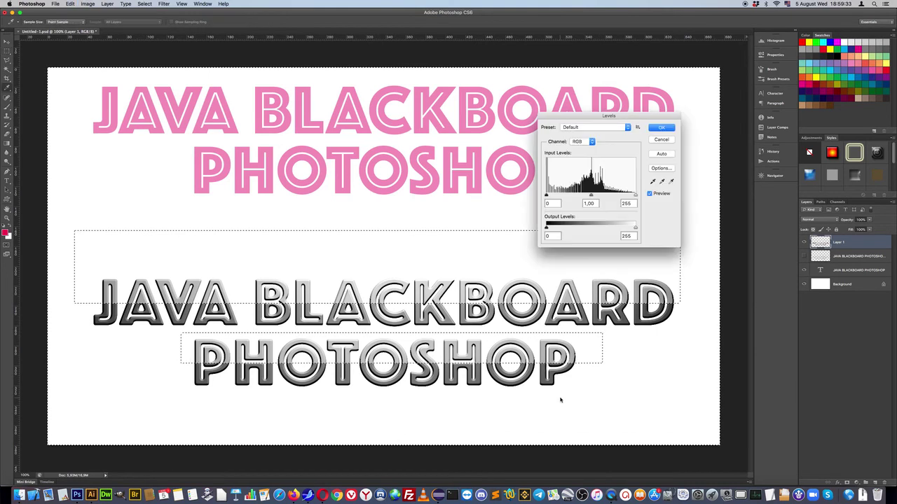
pyautogui.moveTo(591, 196)
pyautogui.mouseDown()
pyautogui.moveTo(619, 196)
pyautogui.moveTo(596, 196)
pyautogui.mouseUp()
pyautogui.click(662, 129)
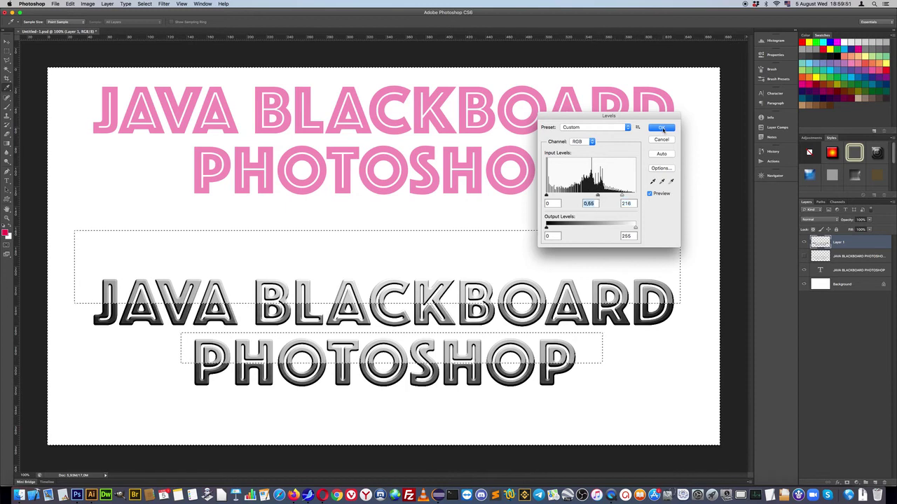
pyautogui.click(652, 215)
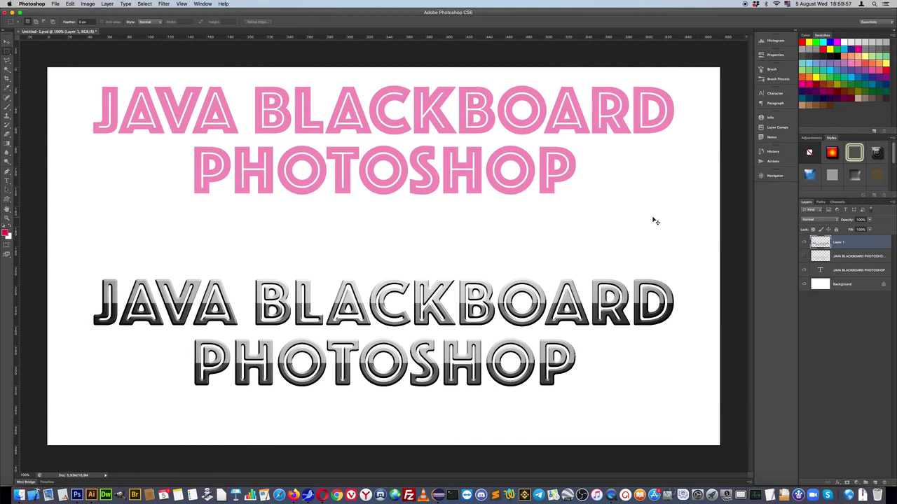
# Open Color Balance and shift the midtones toward cyan and blue
pyautogui.hotkey('ctrl', 'b')
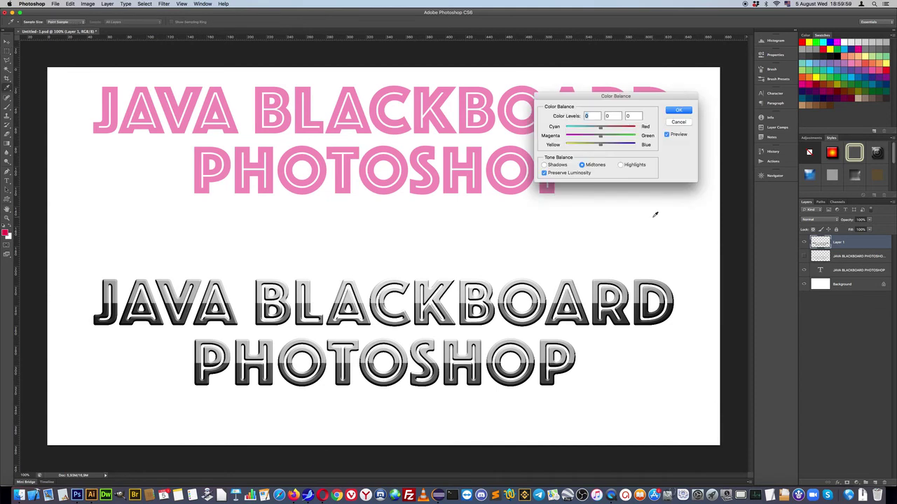
pyautogui.click(683, 111)
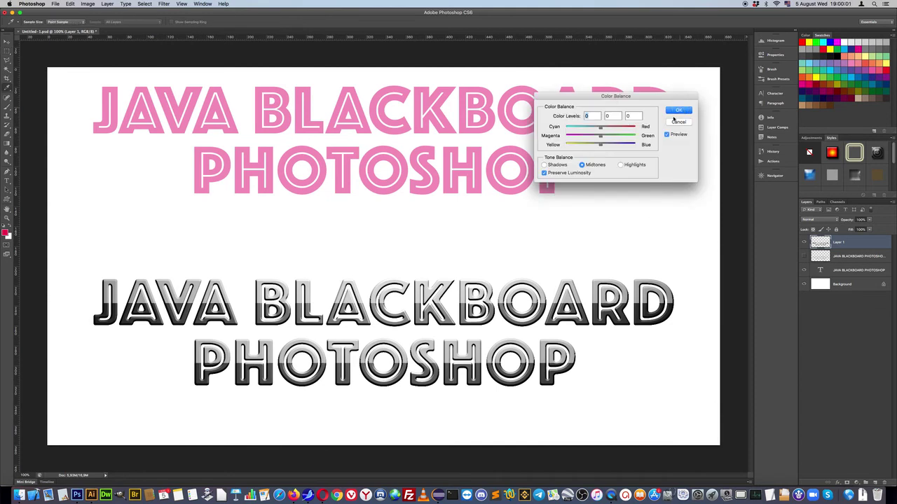
pyautogui.click(88, 3)
pyautogui.moveTo(99, 25)
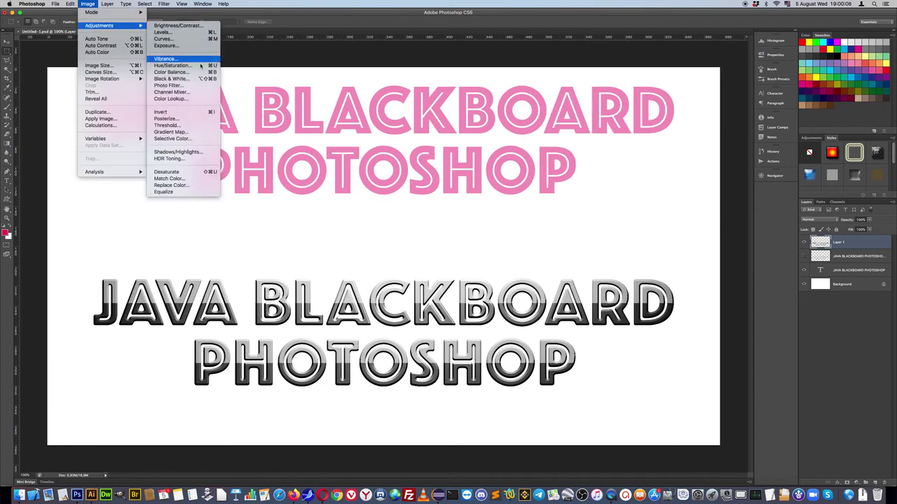
pyautogui.click(171, 72)
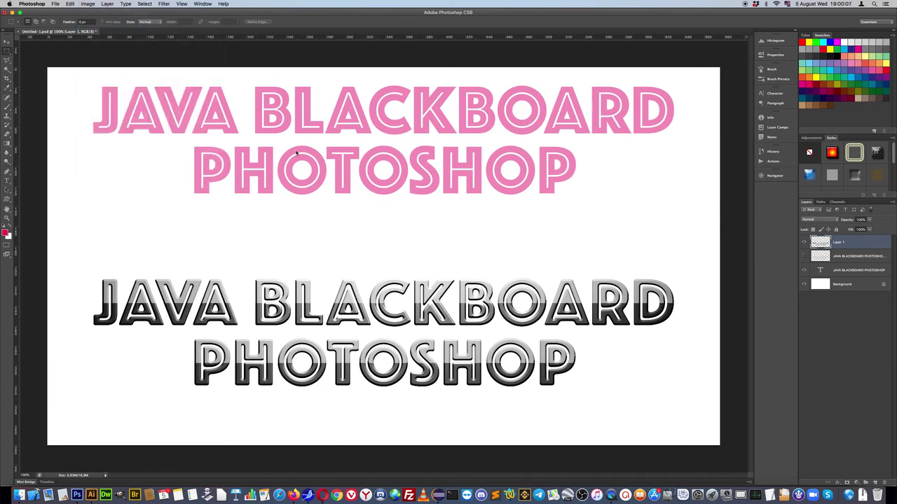
pyautogui.moveTo(581, 95); pyautogui.dragTo(577, 169)
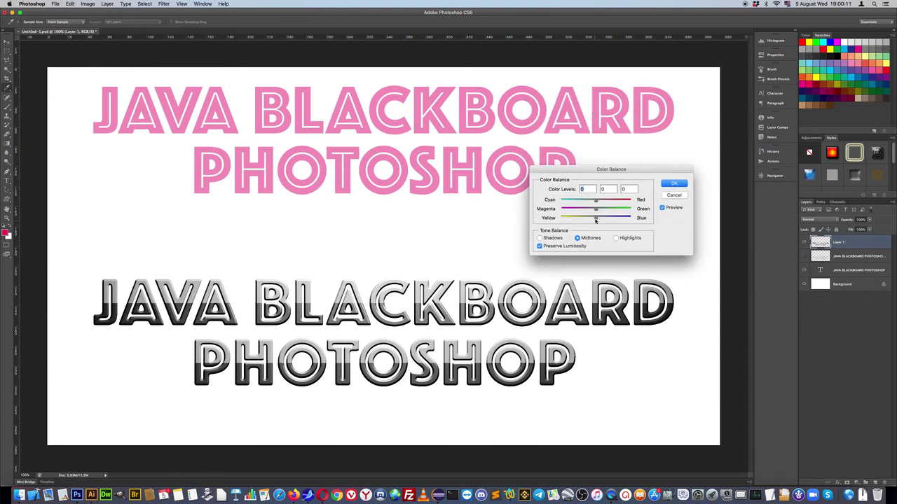
pyautogui.moveTo(596, 218)
pyautogui.mouseDown()
pyautogui.moveTo(605, 218)
pyautogui.moveTo(585, 201)
pyautogui.mouseUp()
# Push shadows and highlights toward cyan and blue (highlights -44, -3, +53) and apply
pyautogui.click(553, 238)
pyautogui.moveTo(595, 202)
pyautogui.mouseDown()
pyautogui.moveTo(586, 201)
pyautogui.moveTo(607, 218)
pyautogui.mouseUp()
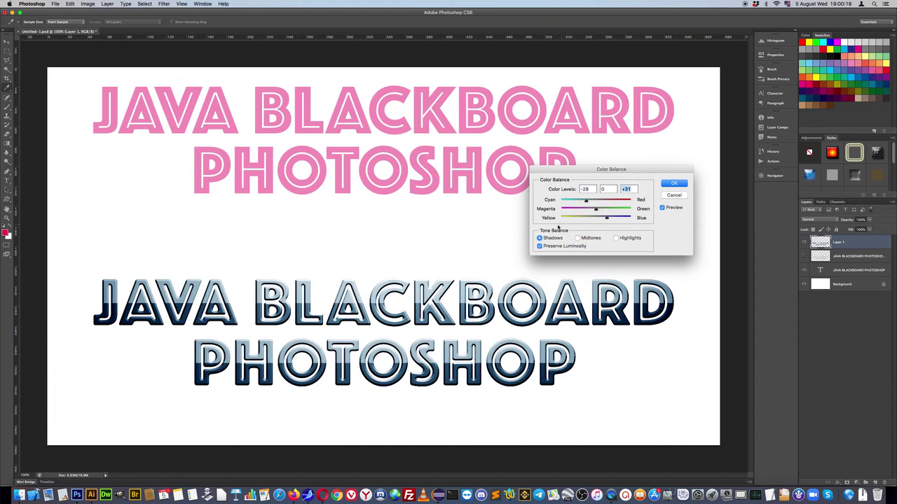
pyautogui.click(616, 238)
pyautogui.moveTo(595, 218)
pyautogui.mouseDown()
pyautogui.moveTo(605, 218)
pyautogui.moveTo(581, 201)
pyautogui.moveTo(595, 210)
pyautogui.mouseUp()
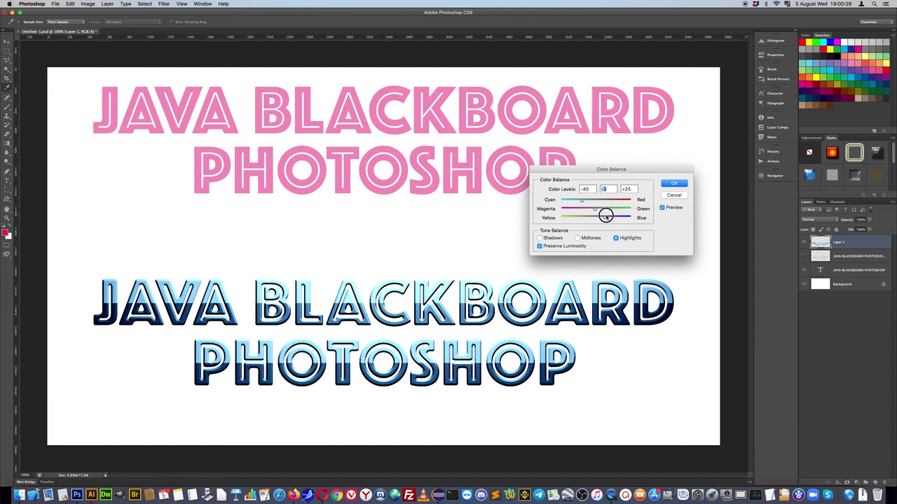
pyautogui.moveTo(604, 217)
pyautogui.mouseDown()
pyautogui.moveTo(615, 218)
pyautogui.moveTo(595, 201)
pyautogui.moveTo(608, 201)
pyautogui.moveTo(581, 200)
pyautogui.mouseUp()
pyautogui.press('Return')
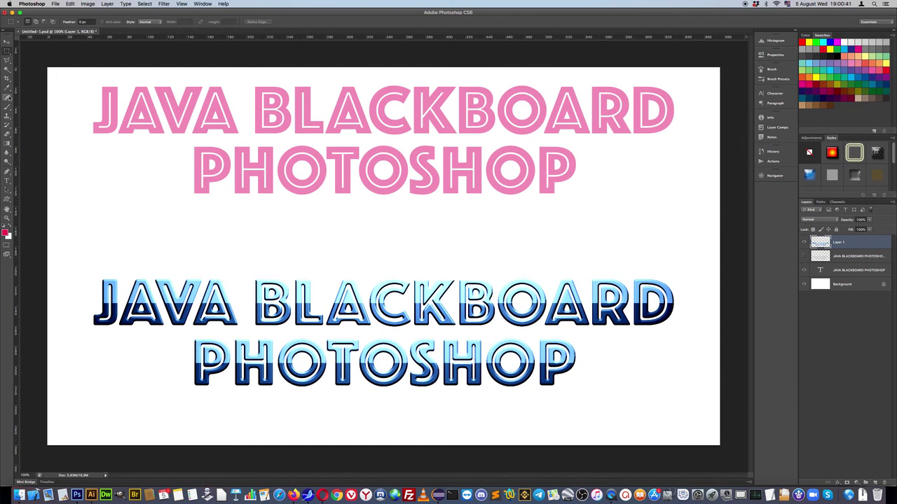
# Outline the lettering with a 1 px inside stroke in dark blue sampled from letter A
pyautogui.click(9, 88)
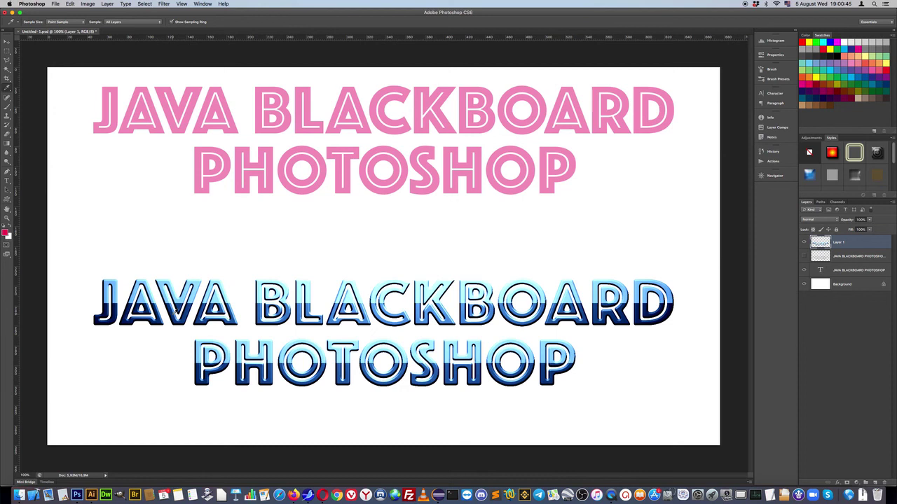
pyautogui.click(174, 314)
pyautogui.click(70, 4)
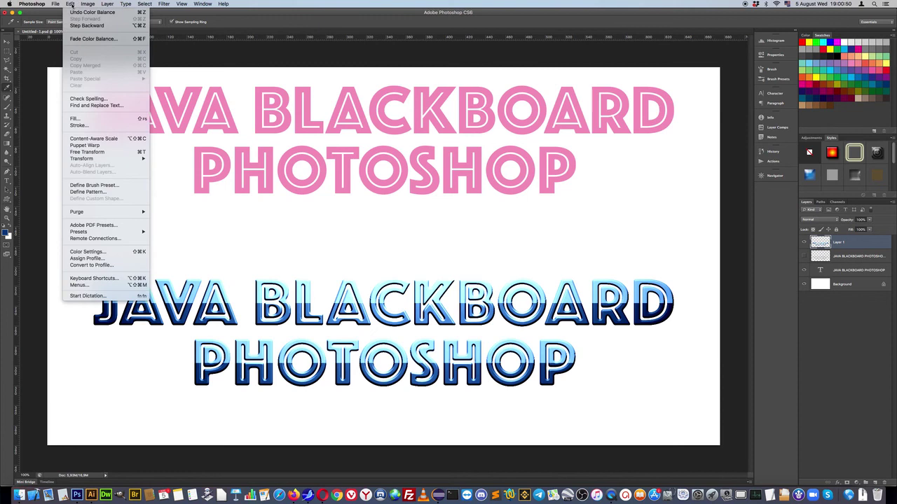
pyautogui.click(78, 125)
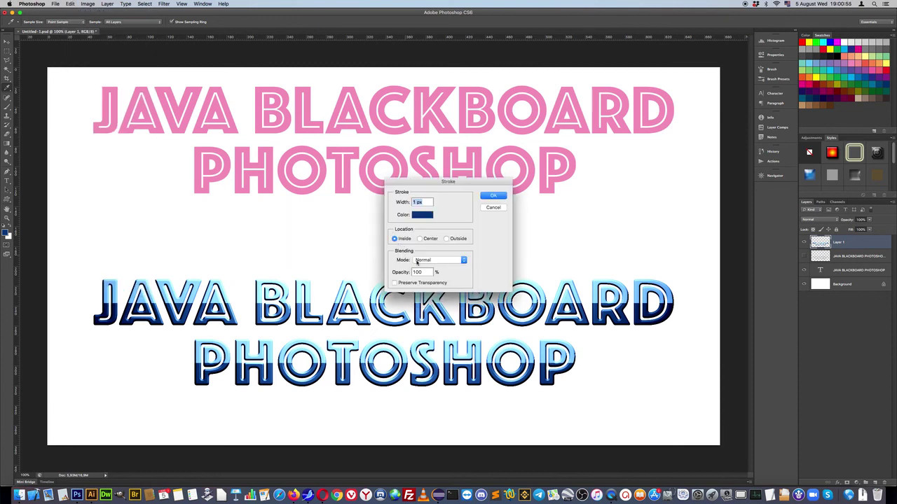
pyautogui.click(491, 197)
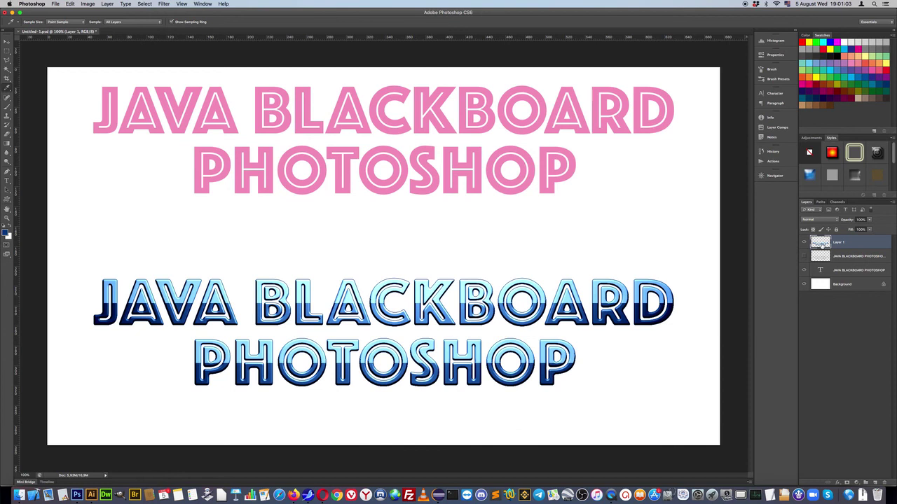
# Enable a Drop Shadow on Layer 1 with its angle set to 90°
pyautogui.doubleClick(828, 238)
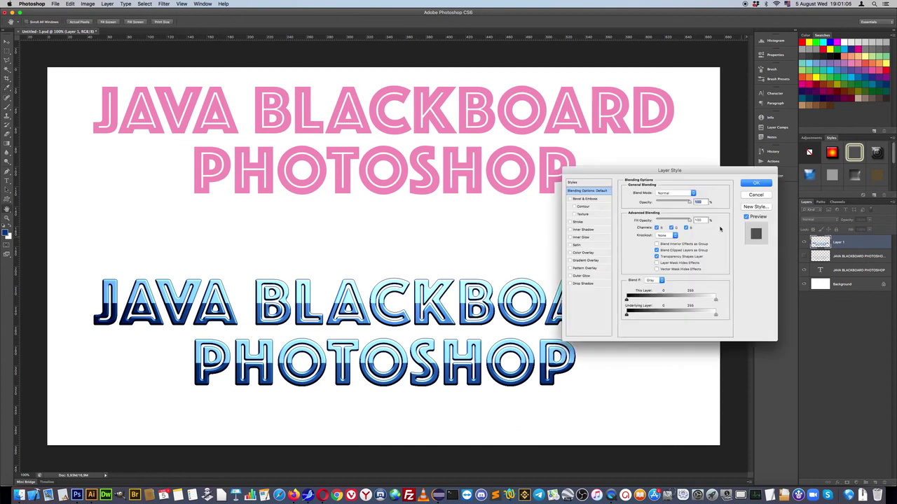
pyautogui.moveTo(662, 170); pyautogui.dragTo(596, 112)
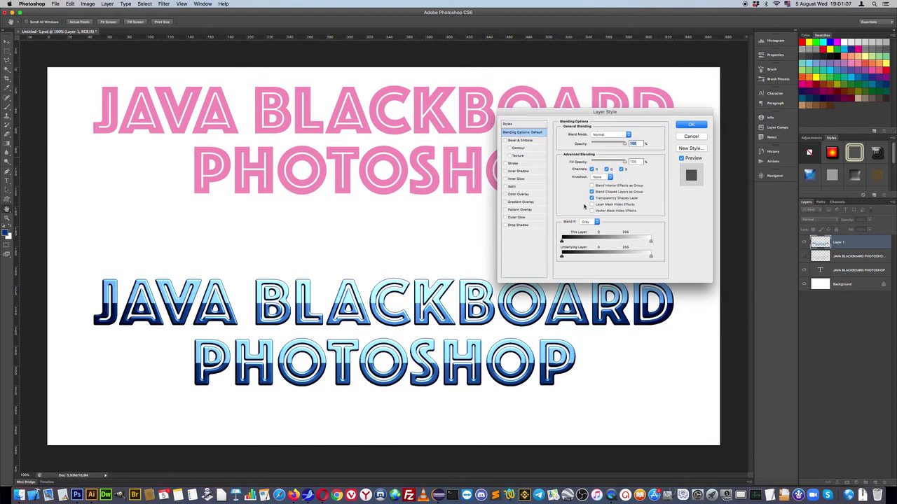
pyautogui.click(519, 225)
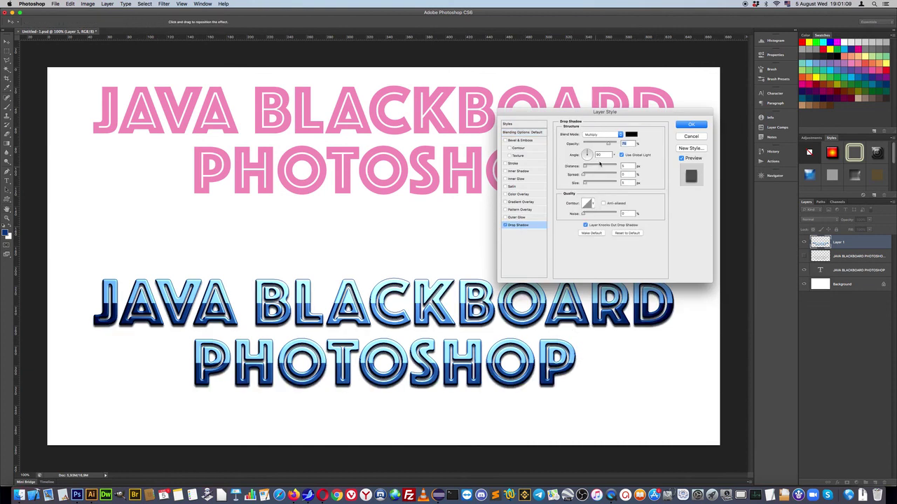
pyautogui.doubleClick(600, 154)
pyautogui.write('90')
# Set the shadow's distance and size to 13 and opacity to 88%, then apply it
pyautogui.moveTo(585, 167); pyautogui.dragTo(590, 166)
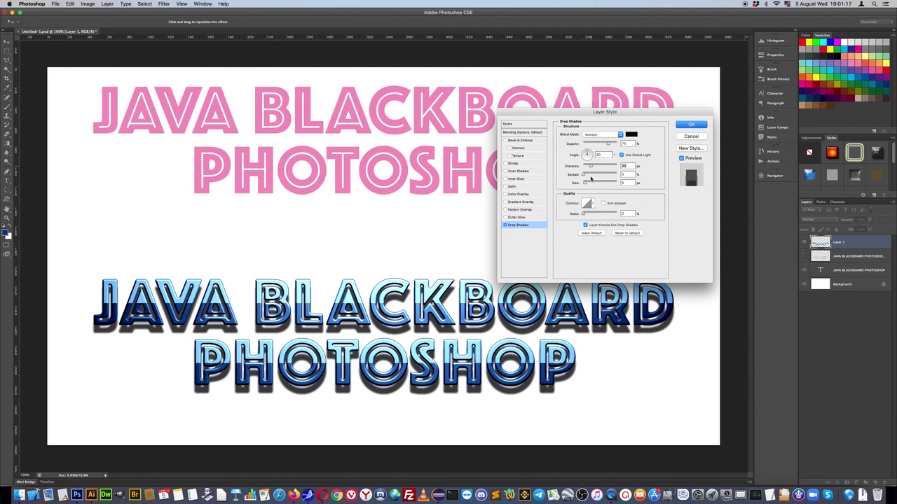
pyautogui.moveTo(585, 183); pyautogui.dragTo(587, 184)
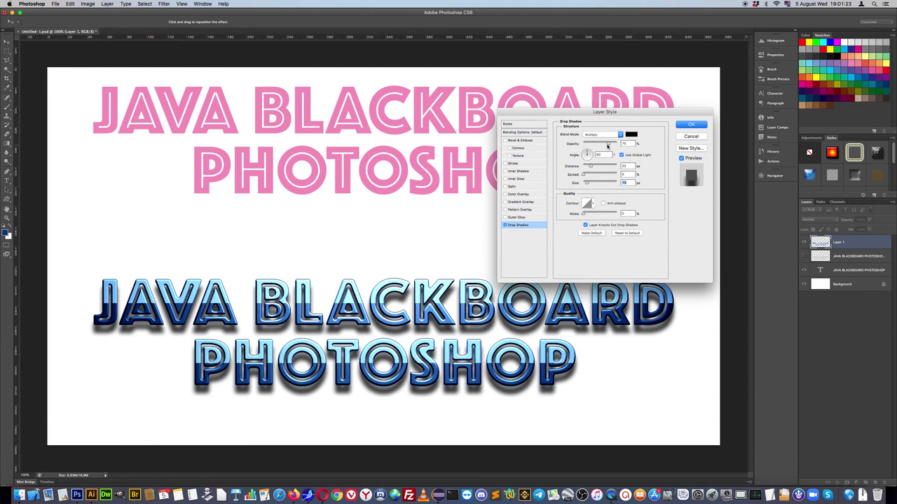
pyautogui.moveTo(607, 145); pyautogui.dragTo(599, 145)
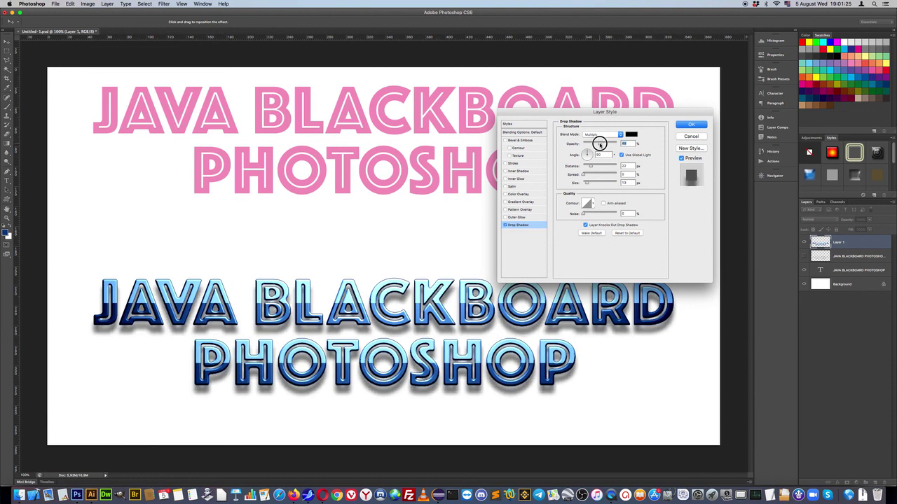
pyautogui.moveTo(600, 143); pyautogui.dragTo(597, 143)
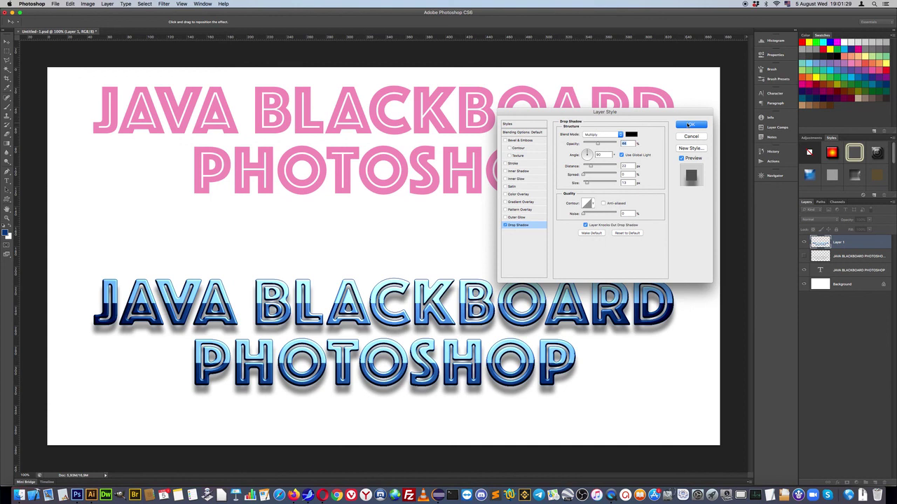
pyautogui.click(688, 124)
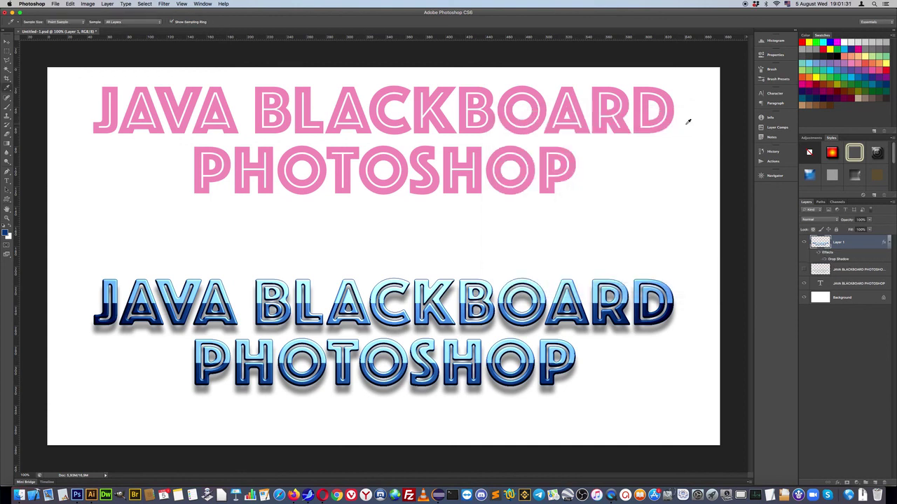
pyautogui.click(7, 43)
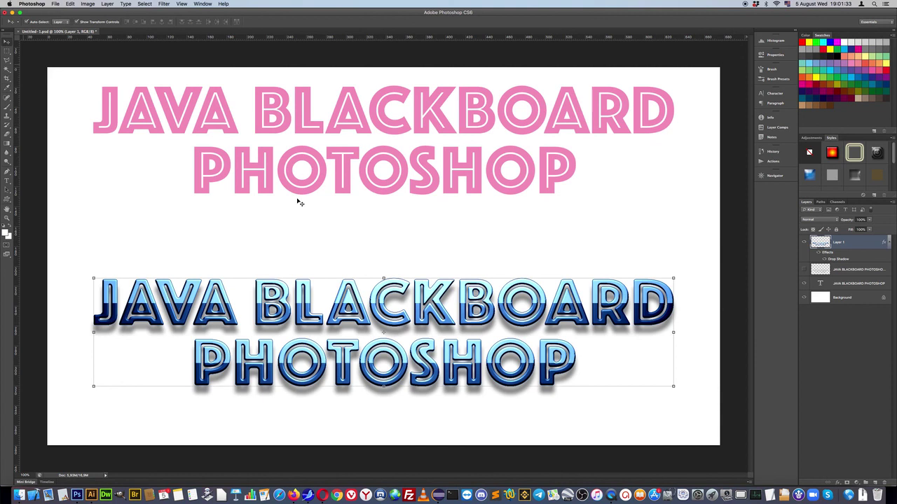
pyautogui.click(6, 53)
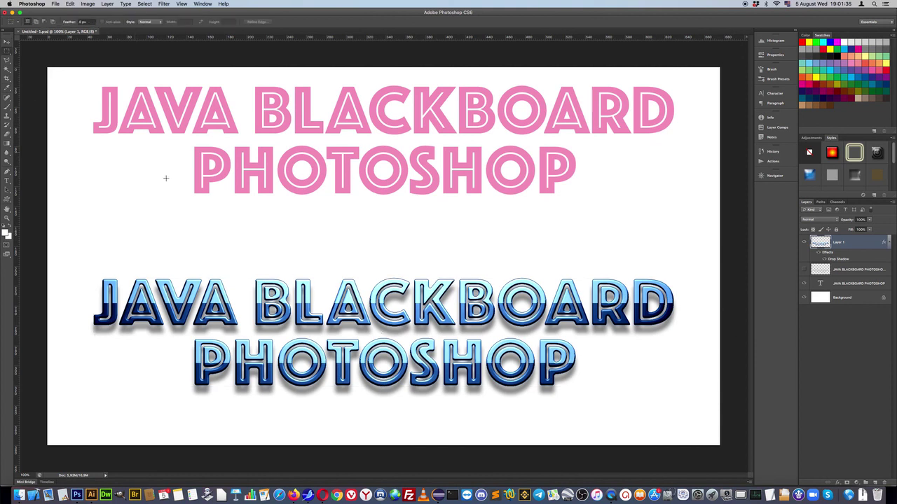